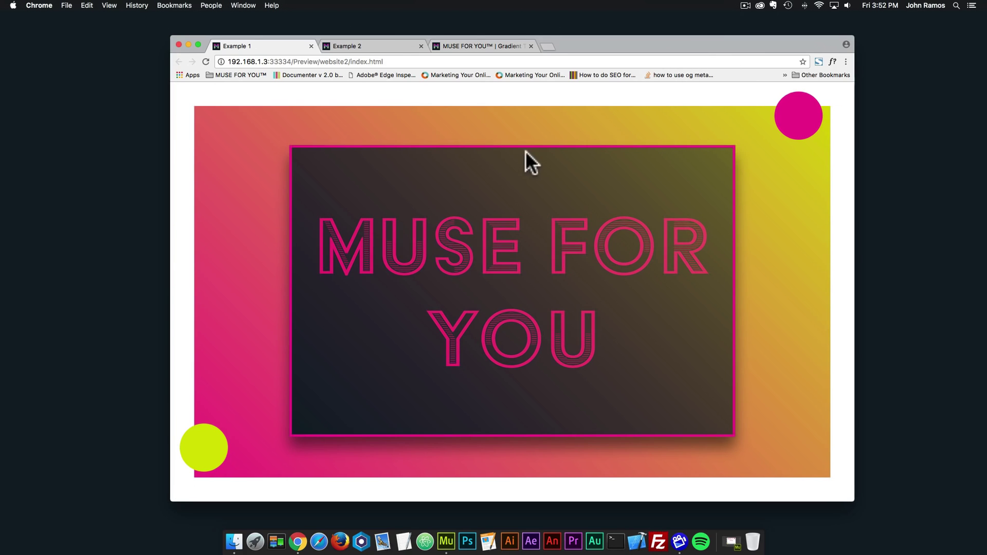
- Examine the Example 2 page and read through the Gradient Text widget's demo page of gradient headings
left_click(378, 45)
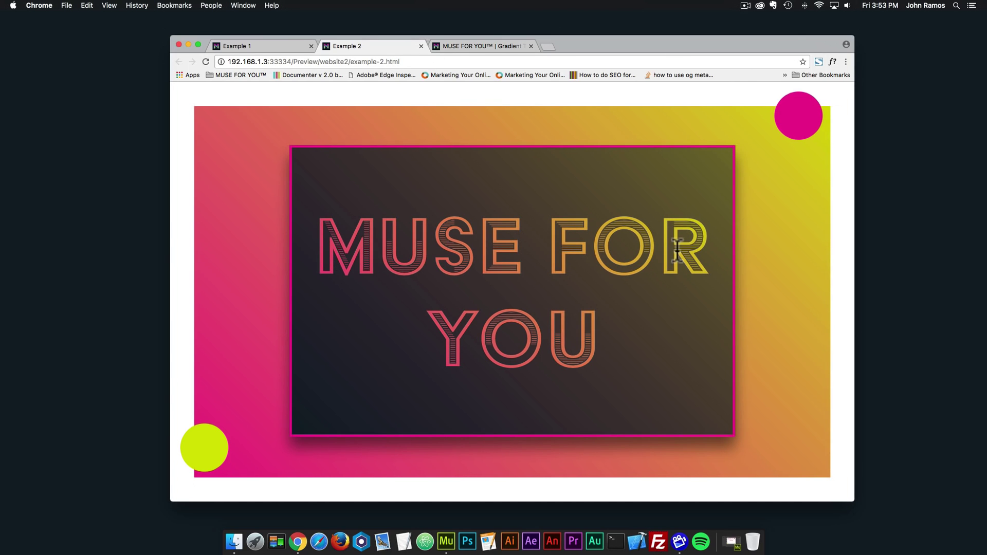
left_click(496, 48)
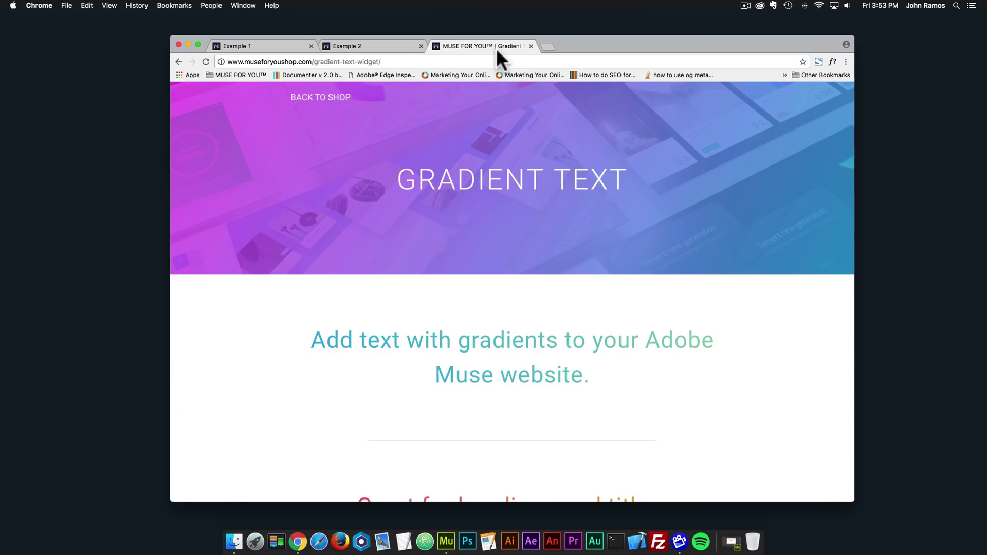
scroll(528, 240, "down", 5)
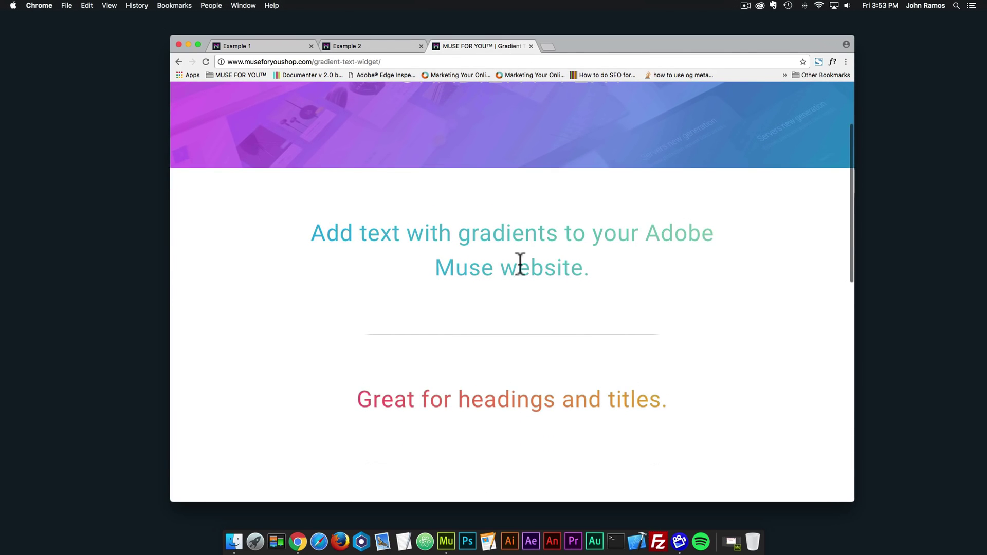
scroll(571, 272, "down", 3)
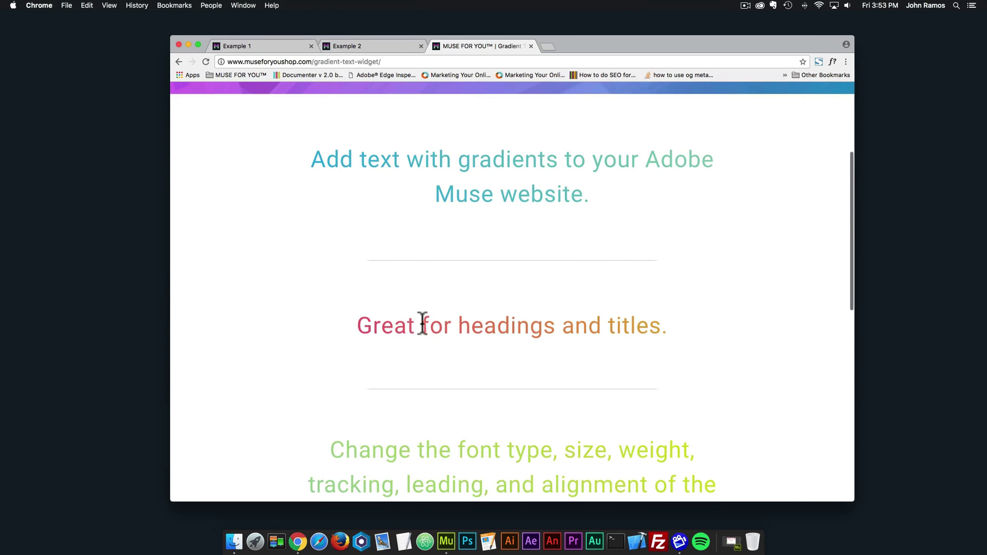
scroll(524, 314, "down", 7)
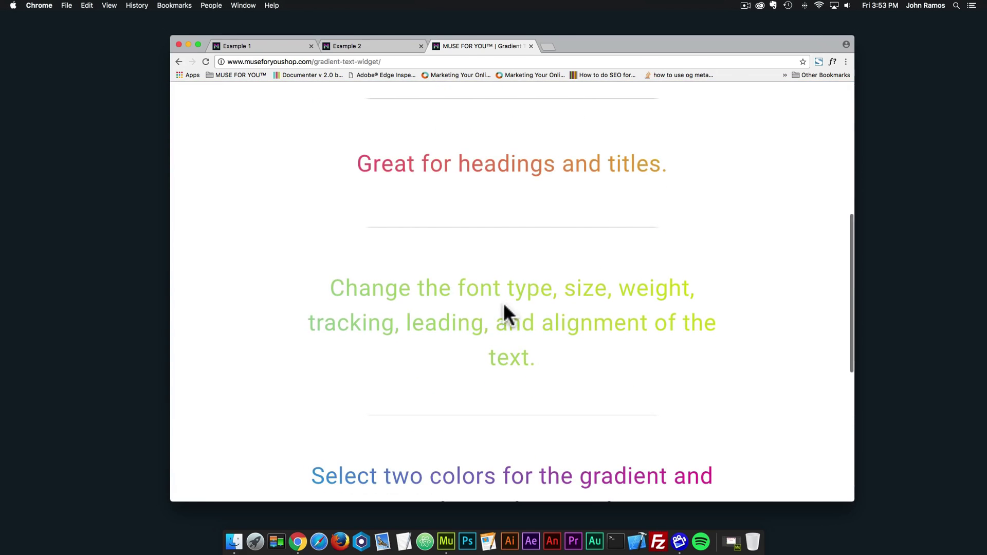
scroll(572, 316, "down", 4)
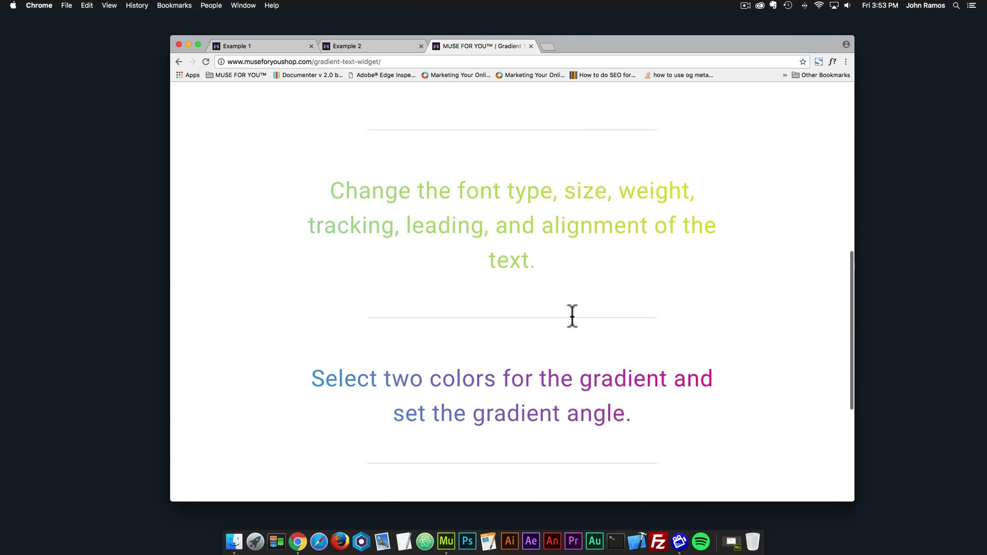
scroll(572, 316, "down", 3)
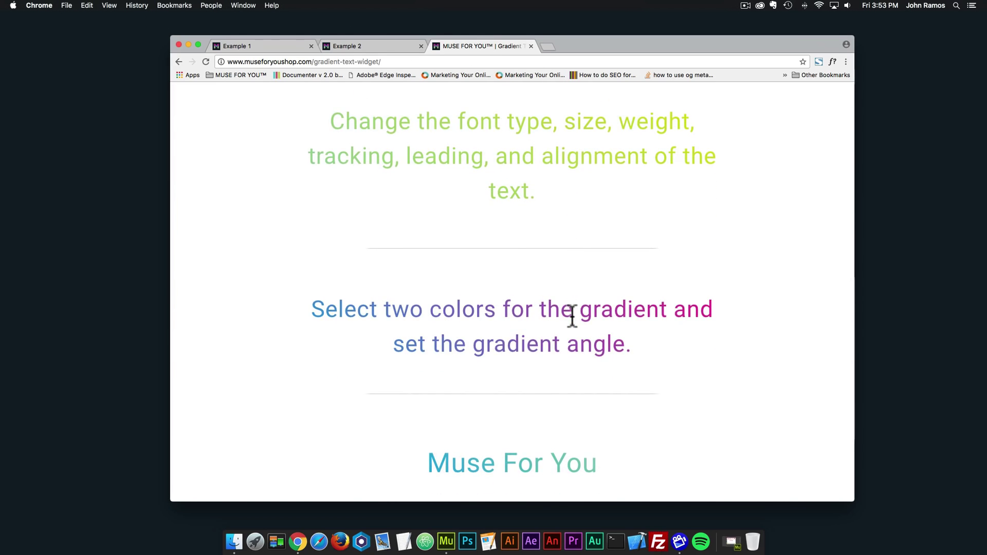
scroll(597, 339, "down", 3)
scroll(601, 350, "down", 4)
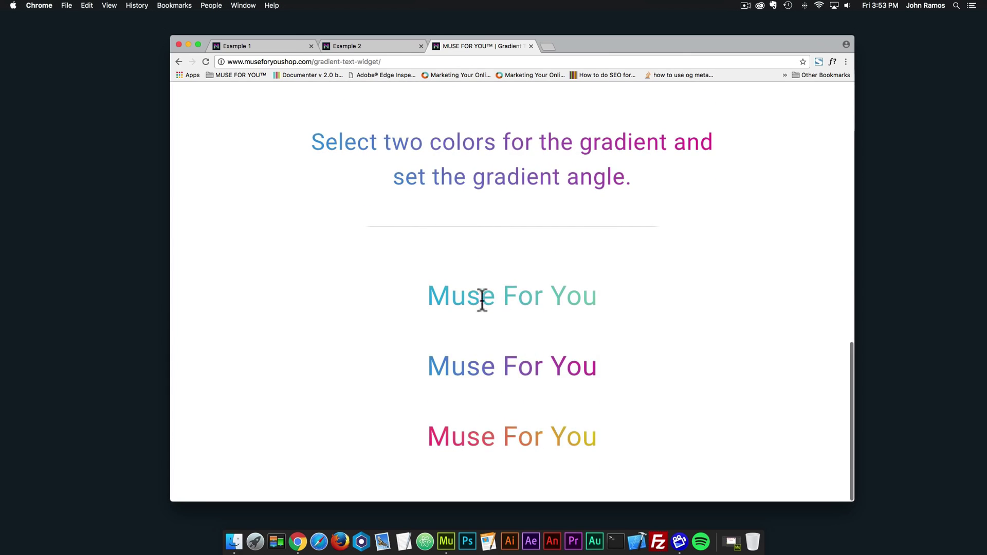
scroll(538, 371, "up", 20)
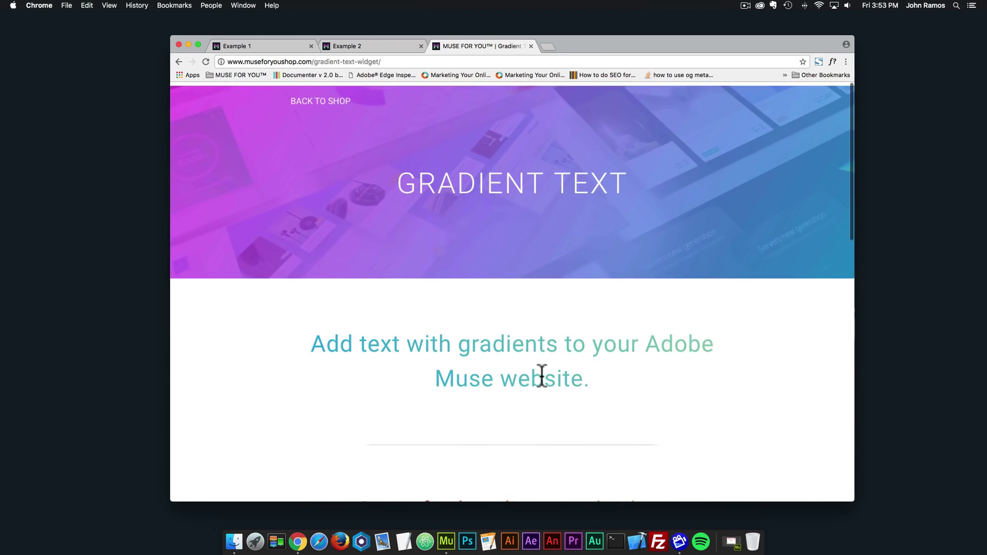
- Go back to the shop's Gradient Text Widget product page and review its features, option screenshots and comments
left_click(324, 102)
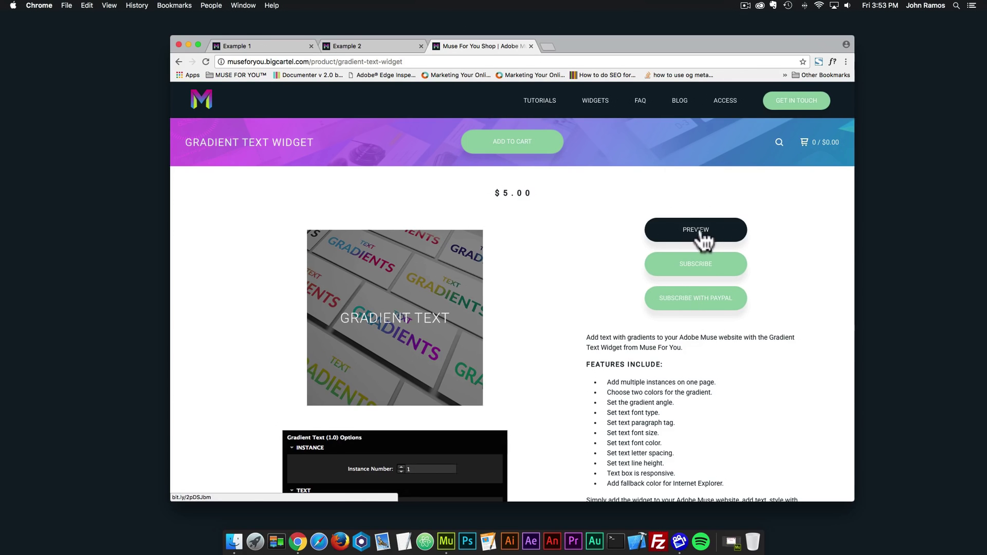
scroll(617, 257, "down", 5)
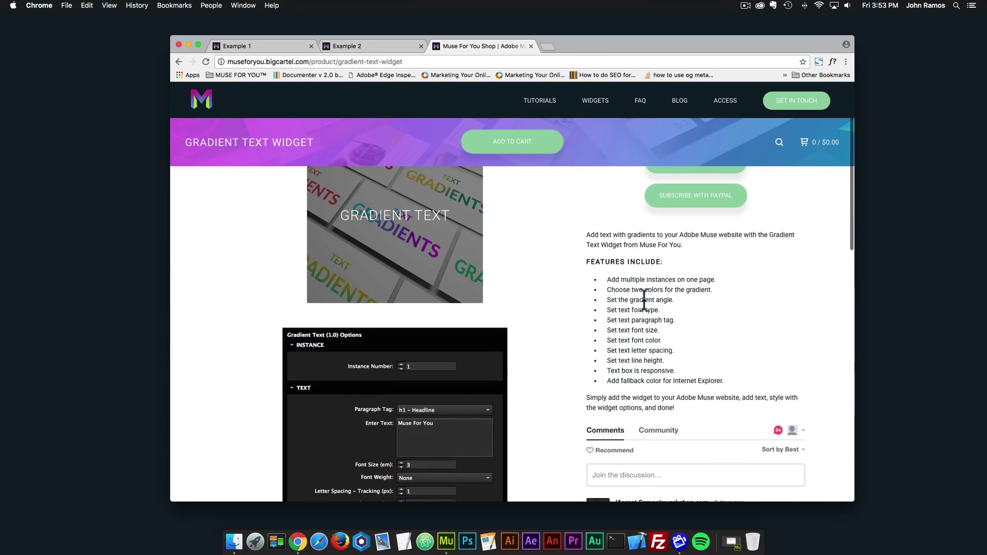
scroll(496, 289, "down", 5)
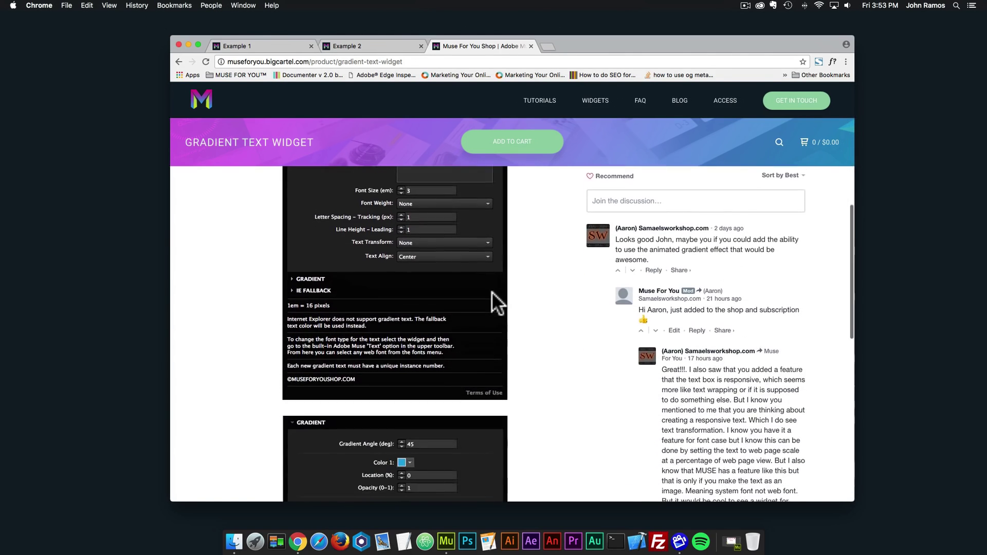
scroll(495, 294, "up", 1)
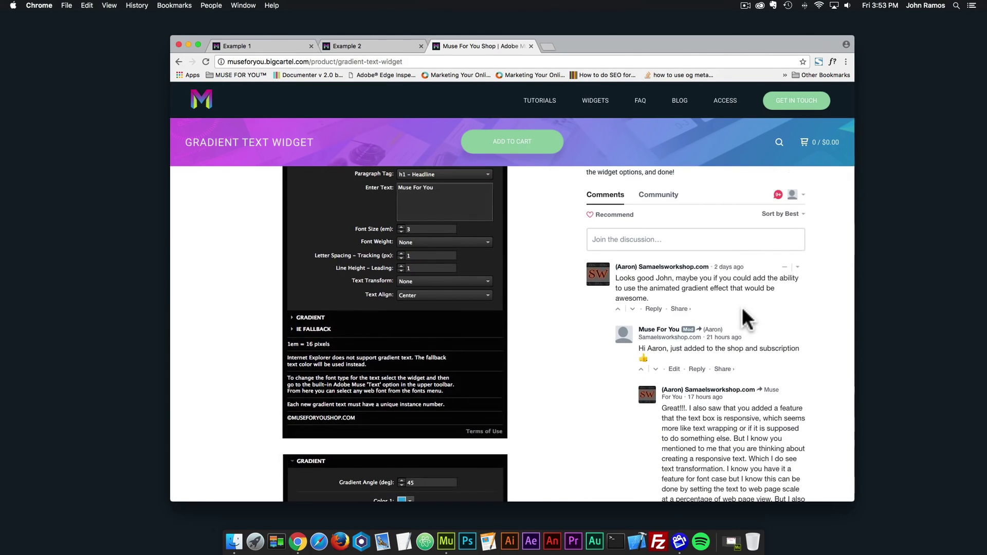
scroll(742, 307, "up", 3)
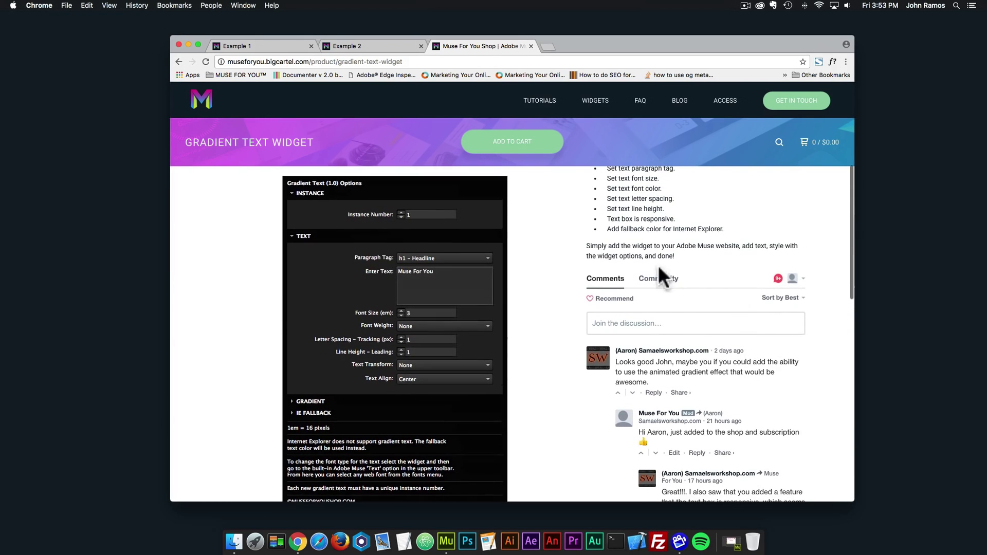
scroll(542, 276, "down", 4)
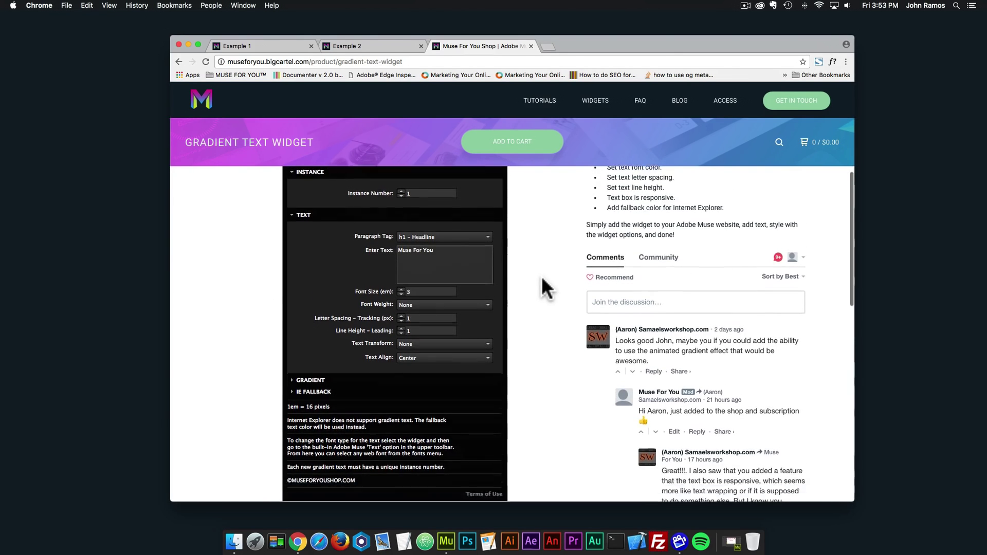
scroll(542, 276, "down", 8)
scroll(542, 276, "up", 18)
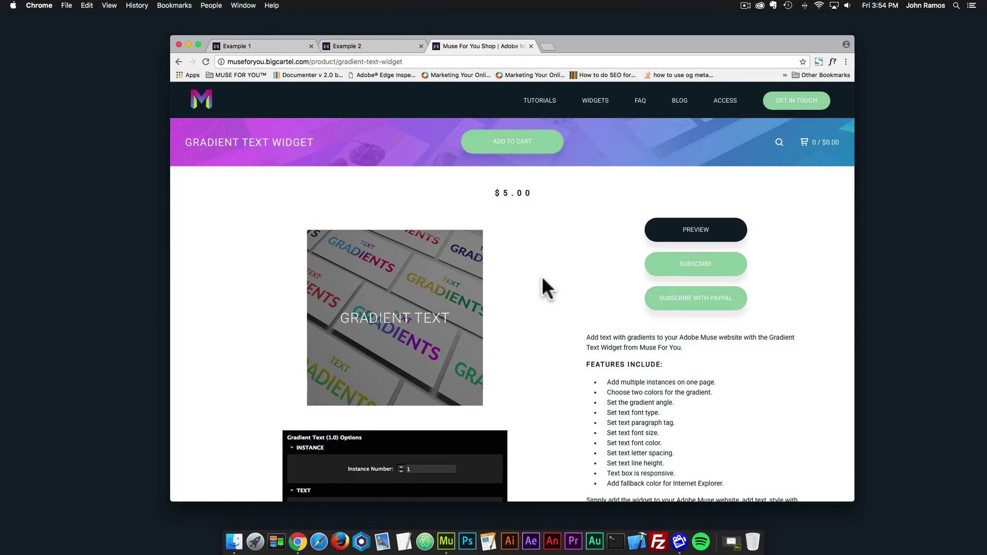
- Switch to Adobe Muse, create a new Fluid Width site with a max page width of 960, and open its Home page
left_click(448, 538)
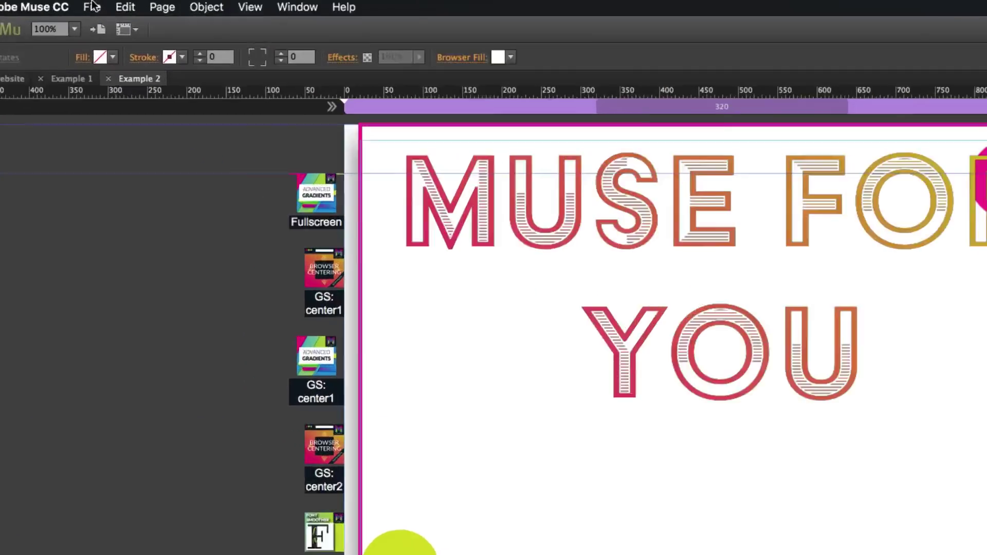
left_click(93, 6)
left_click(108, 41)
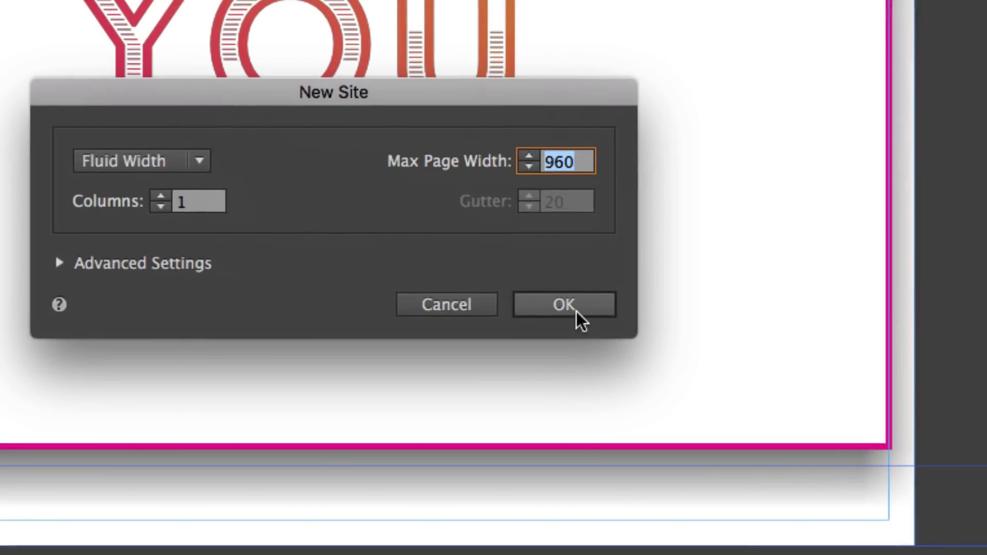
left_click(580, 314)
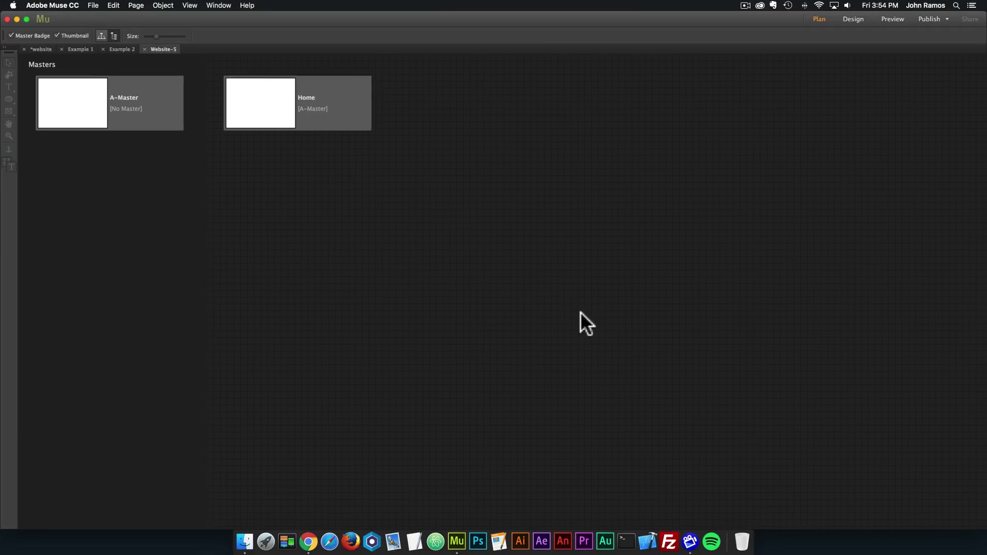
left_click(257, 117)
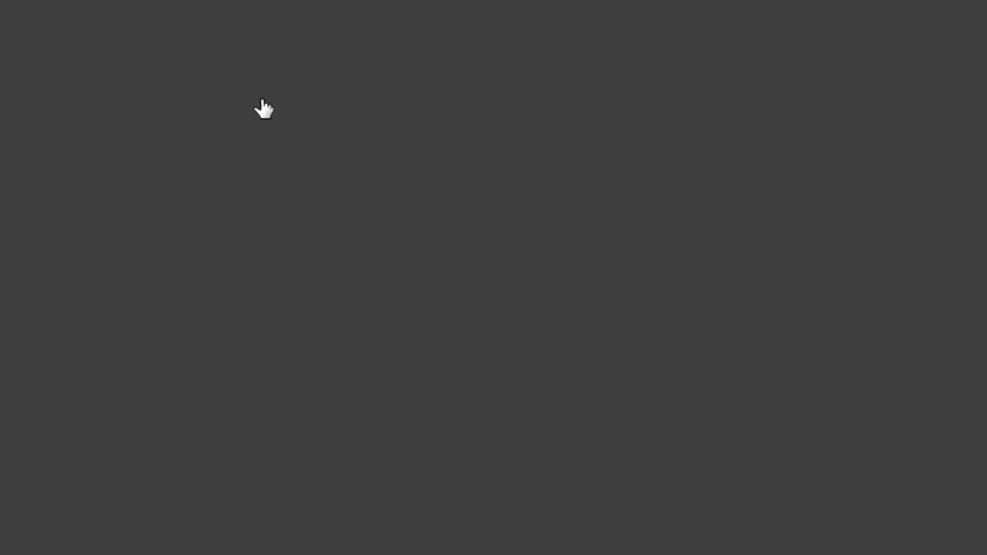
double_click(262, 103)
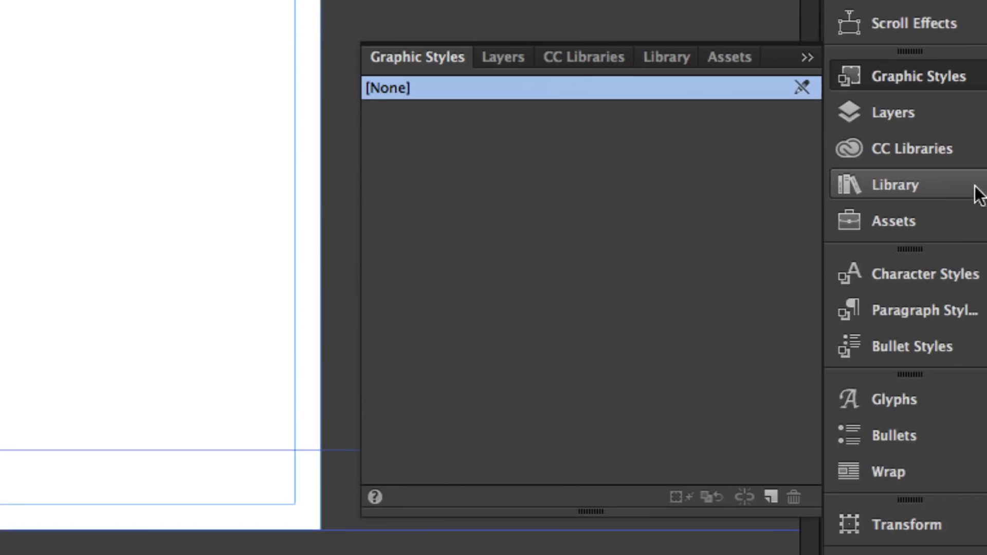
- Show the Library and search it for "gradient text"
left_click(949, 185)
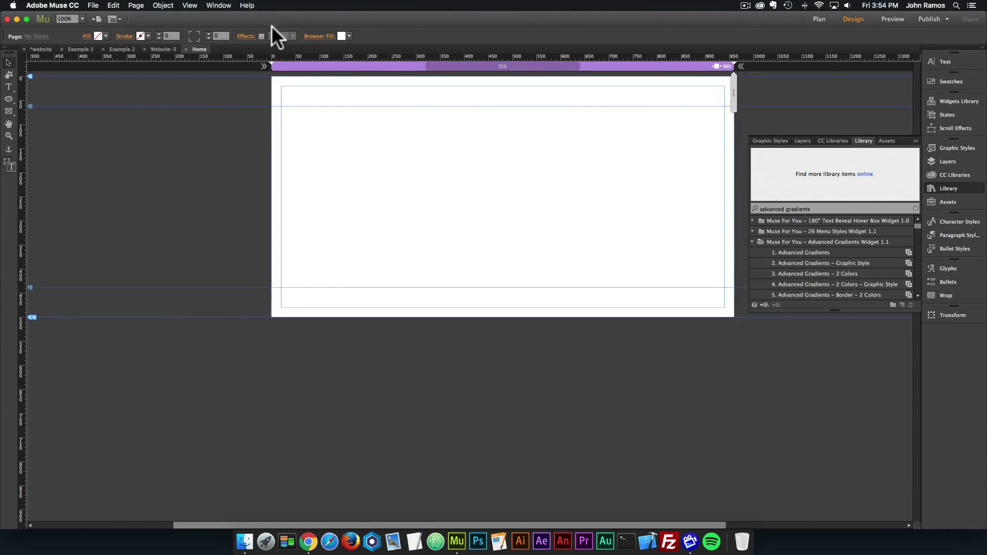
left_click(218, 5)
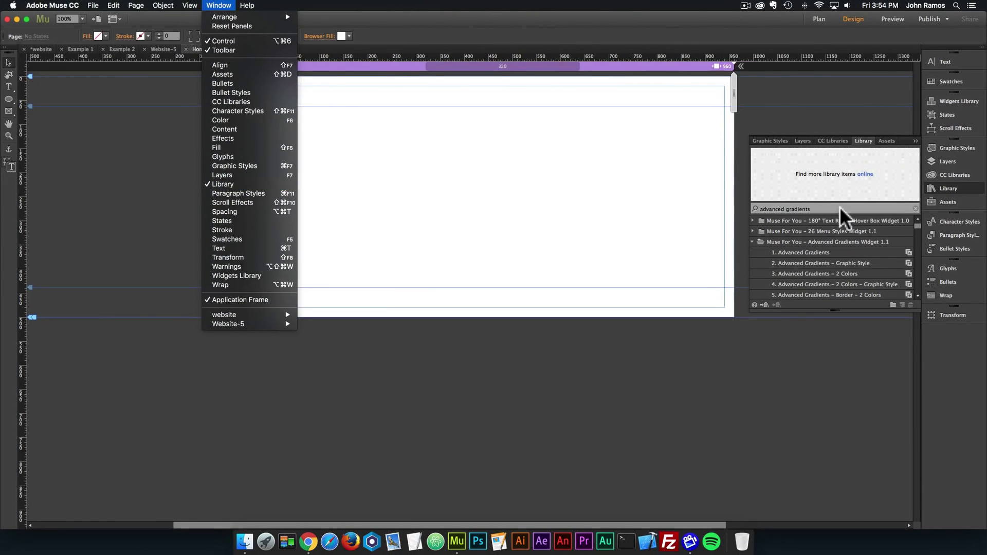
left_click(841, 209)
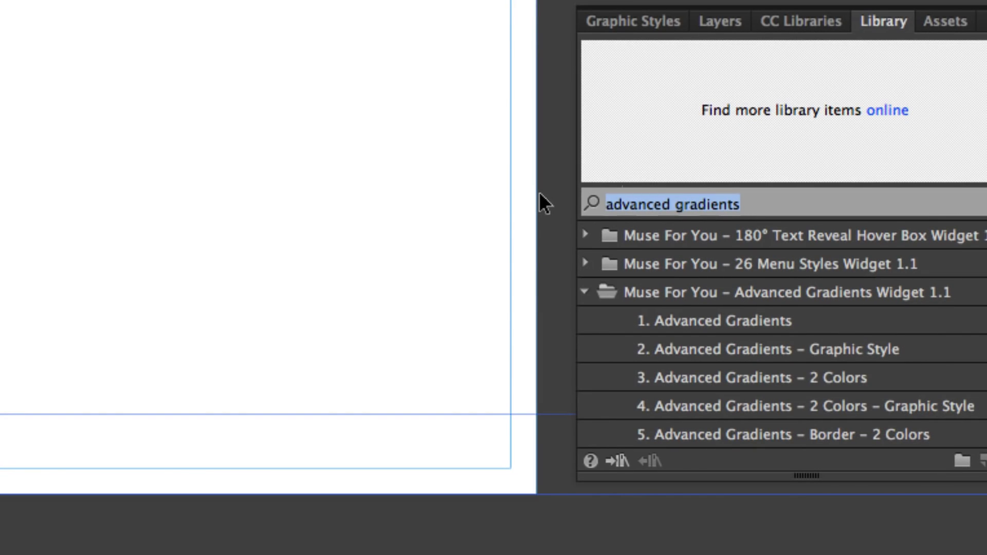
type("gradient text")
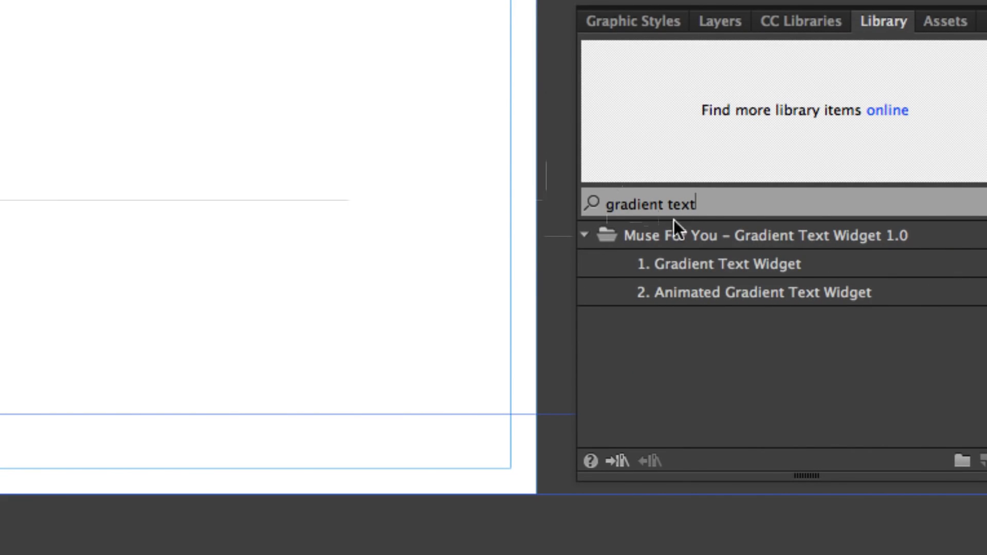
- Place the Gradient Text Widget on the Home page at about X 206, Y 141, and deselect it
left_click(708, 265)
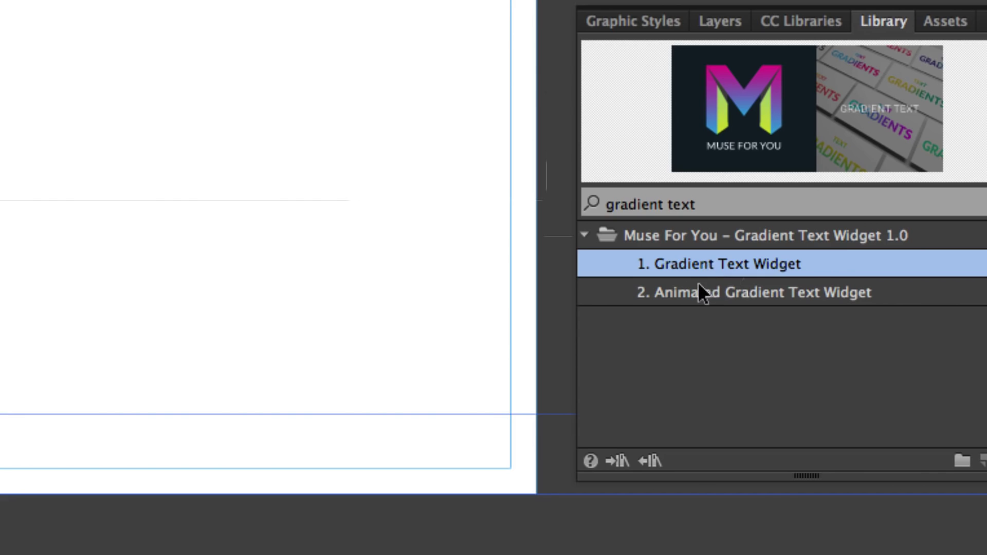
left_click(703, 296)
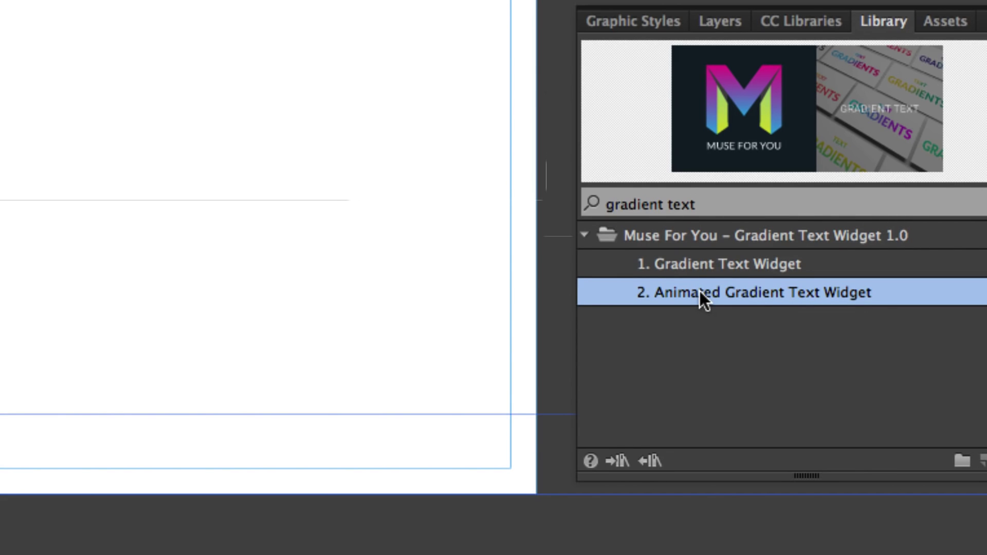
left_click(682, 263)
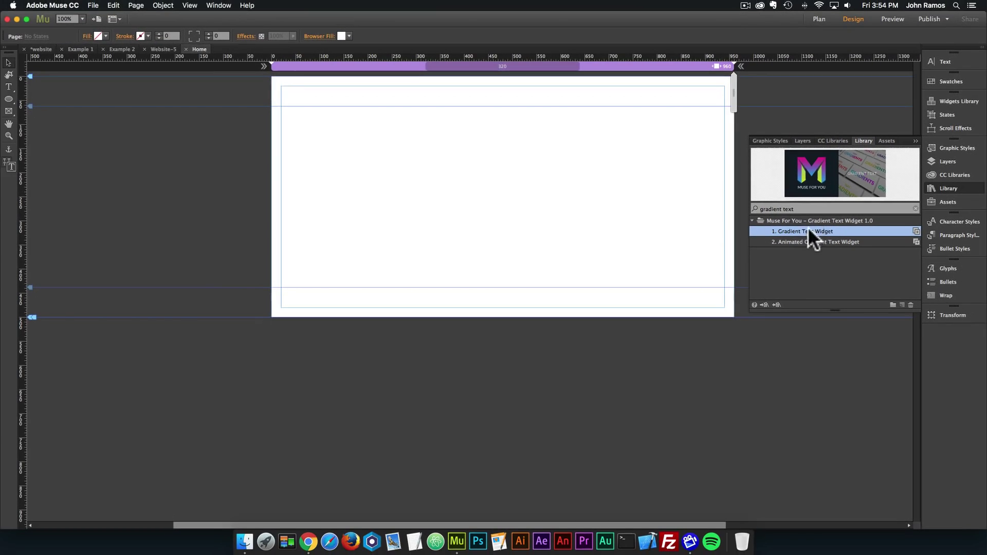
left_click_drag(747, 264, 370, 145)
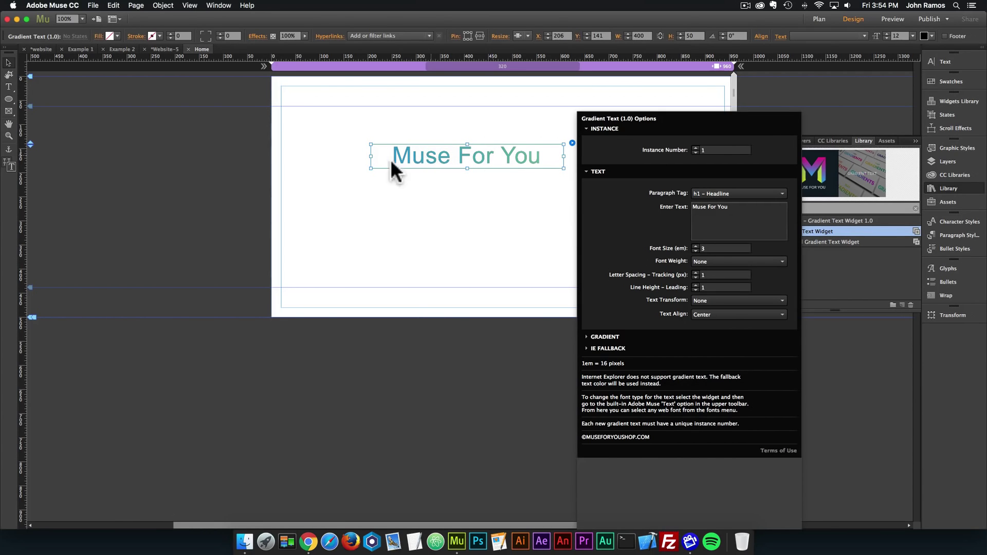
left_click(475, 158)
left_click(420, 188)
- Preview the Home page in the browser, check the gradient text by selecting it, and return to Adobe Muse
left_click(93, 5)
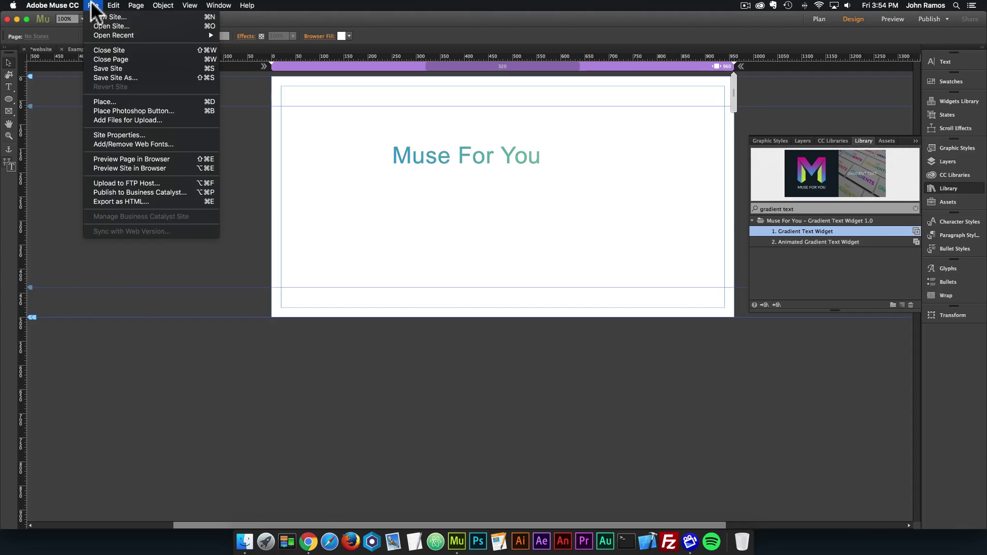
left_click(137, 159)
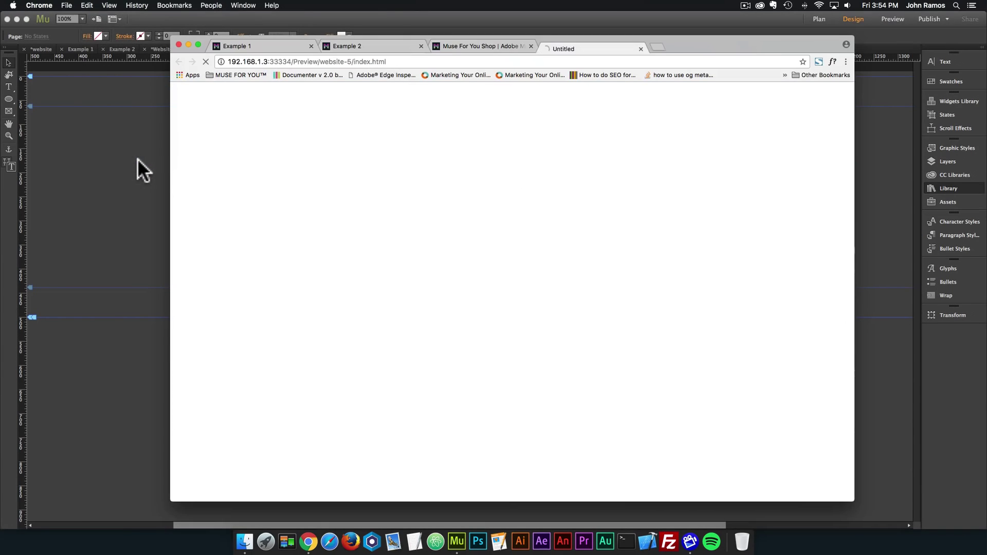
left_click_drag(409, 156, 560, 151)
left_click(560, 152)
left_click(109, 161)
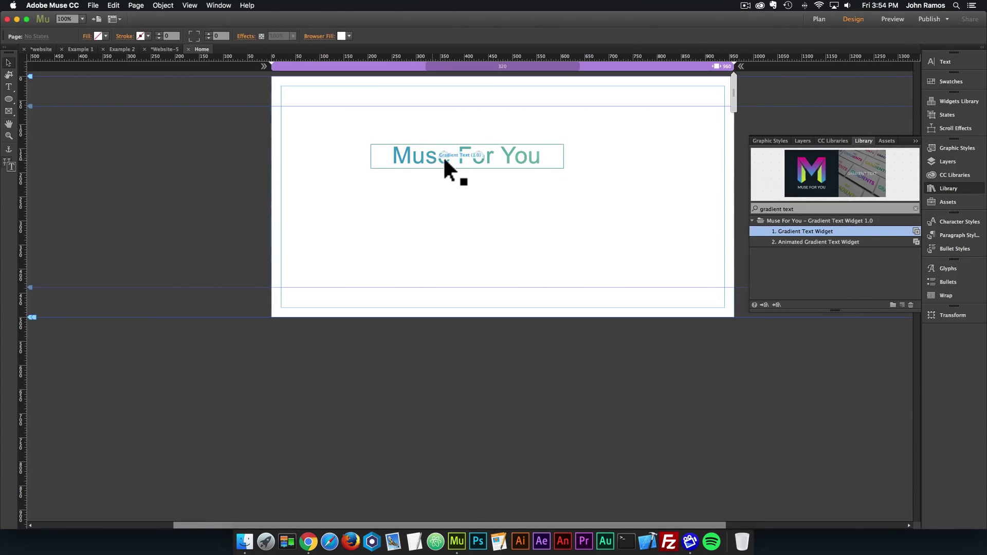
- Open the gradient text widget's options and choose h1 – Headline as its paragraph tag
left_click(431, 156)
left_click(572, 143)
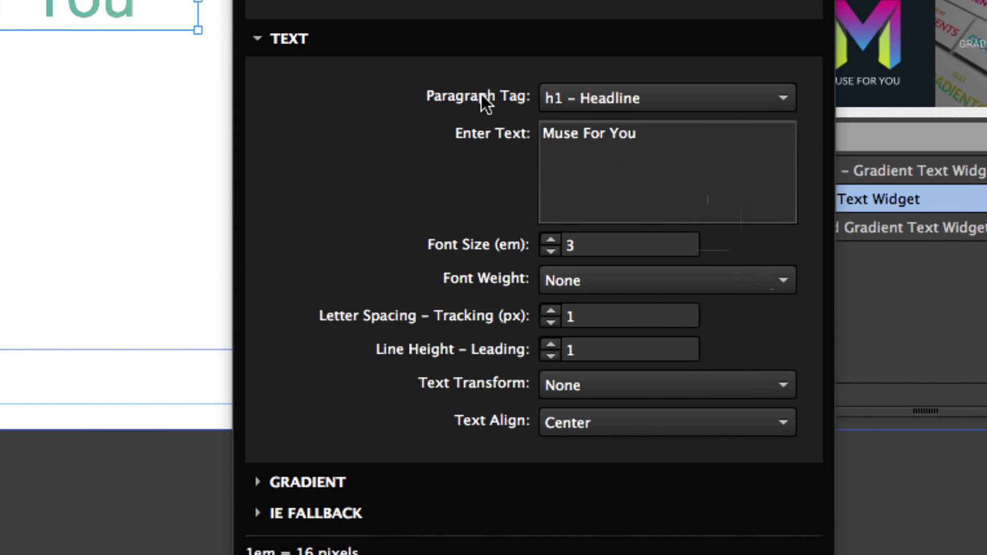
left_click(583, 95)
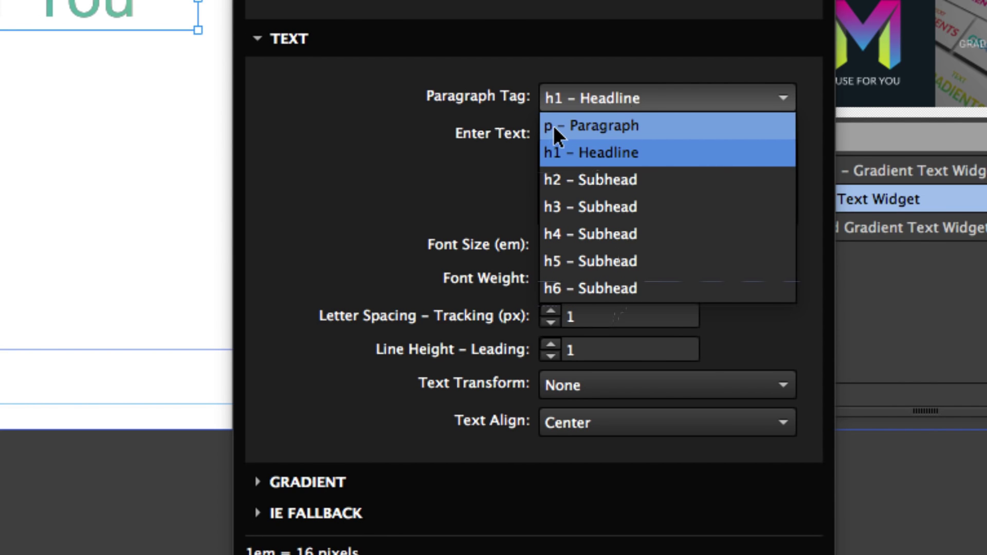
left_click(576, 152)
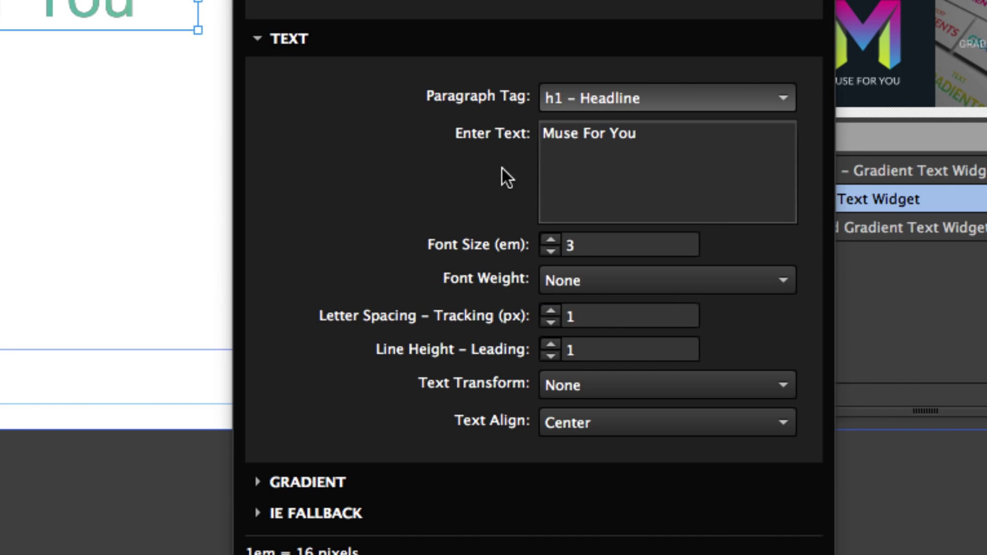
- Extend the widget's text to "Muse For You - Awesome Websites + No Code"
left_click(551, 133)
left_click(647, 133)
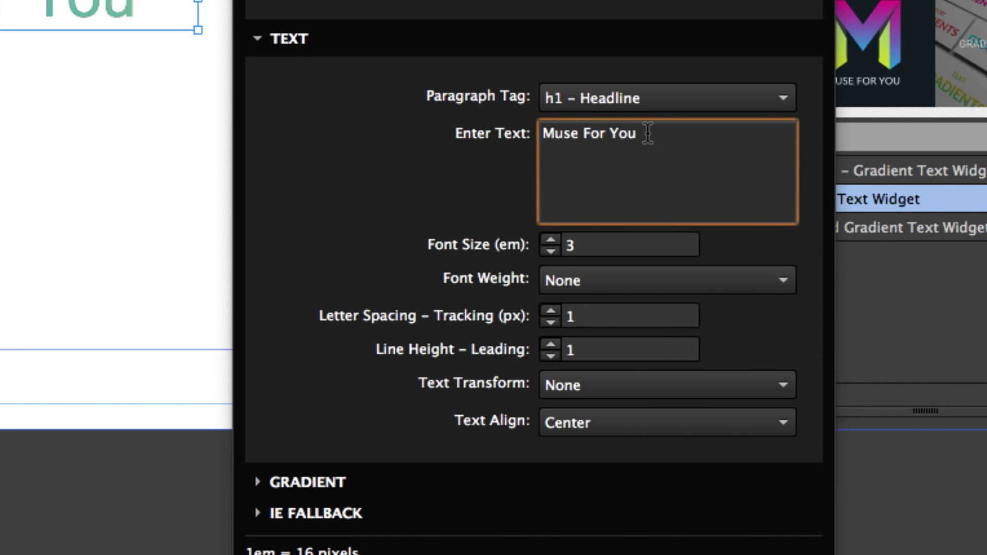
type("- Awesome")
type(" Webest")
key("BackSpace")
key("BackSpace")
key("BackSpace")
type("sites + No Code")
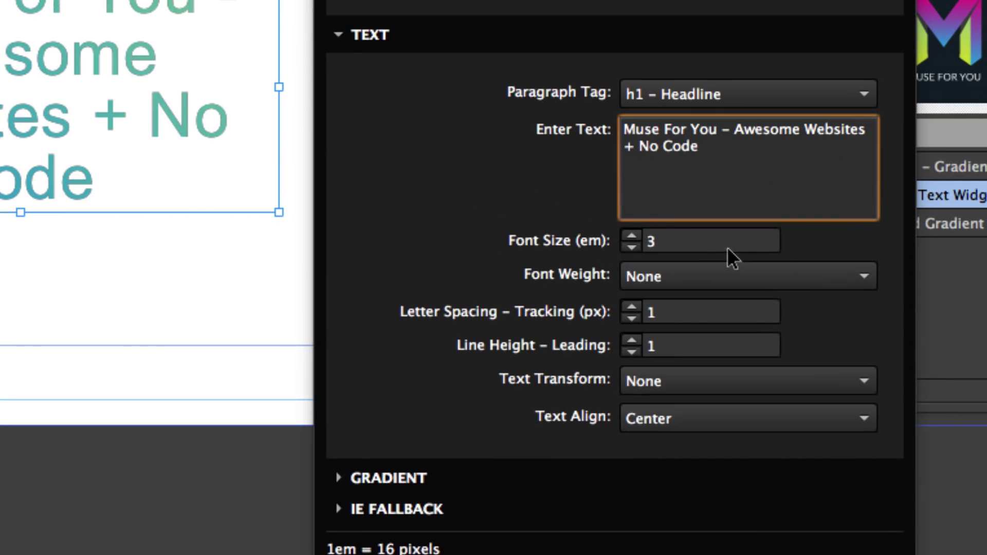
- Examine the widget's font size, font weight choices and line height setting
left_click(702, 249)
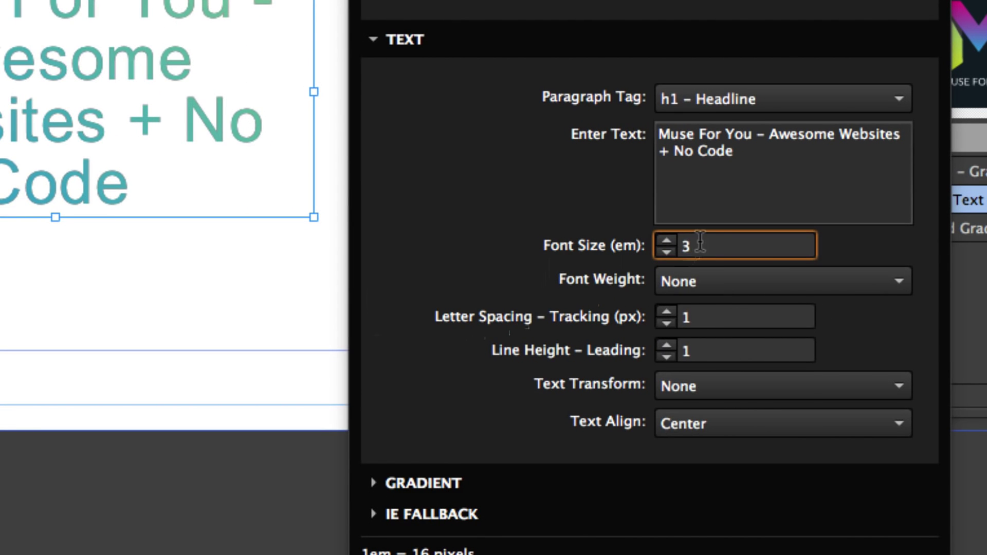
left_click_drag(701, 242, 673, 242)
left_click(689, 275)
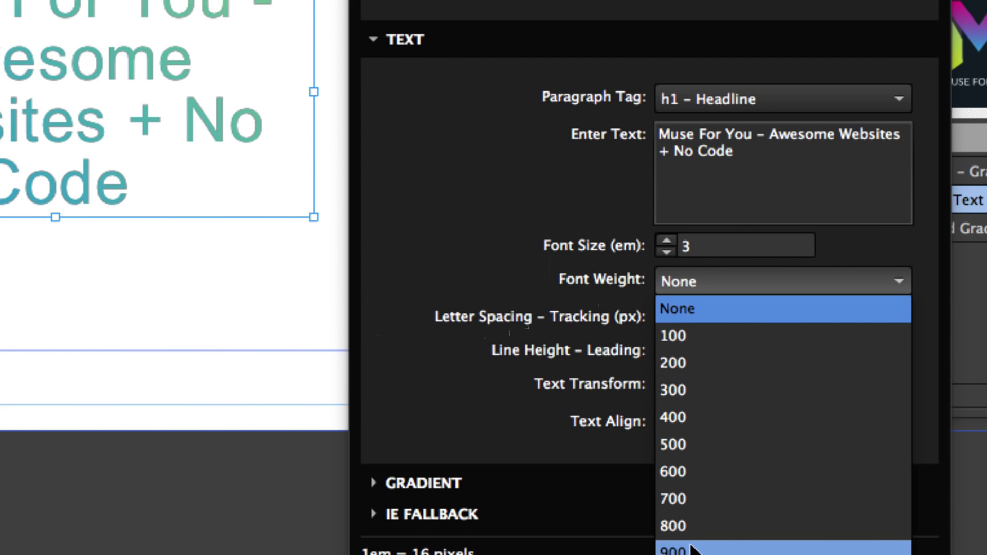
left_click(682, 282)
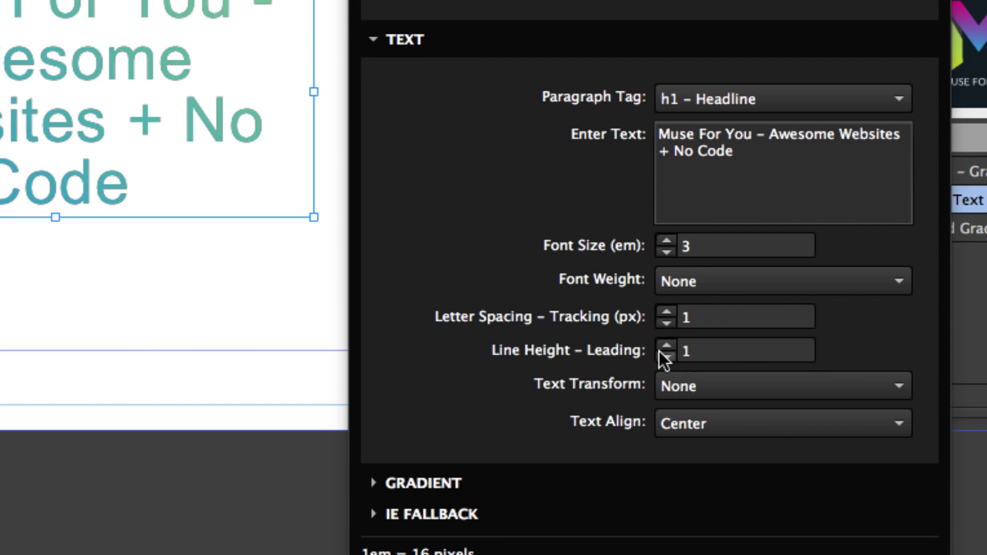
left_click(695, 351)
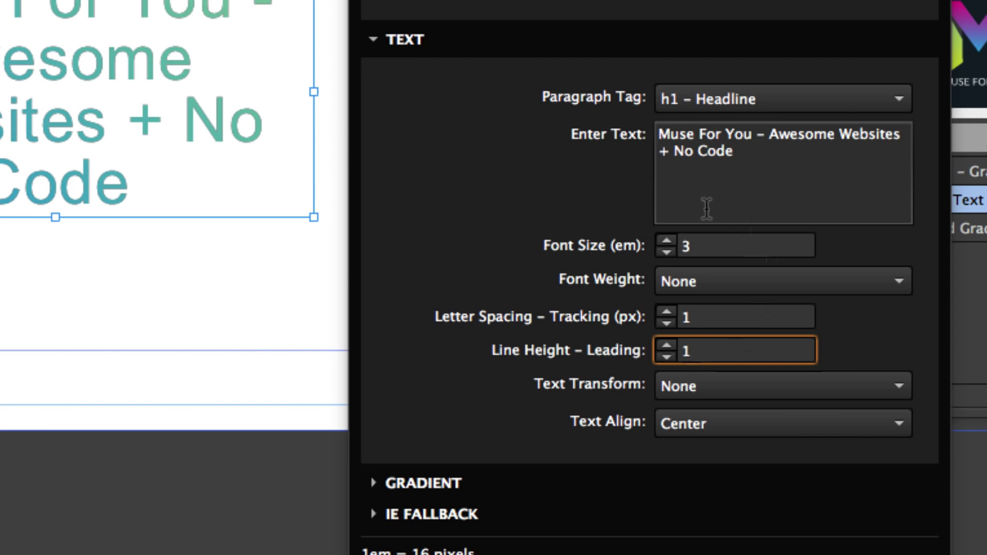
left_click(690, 244)
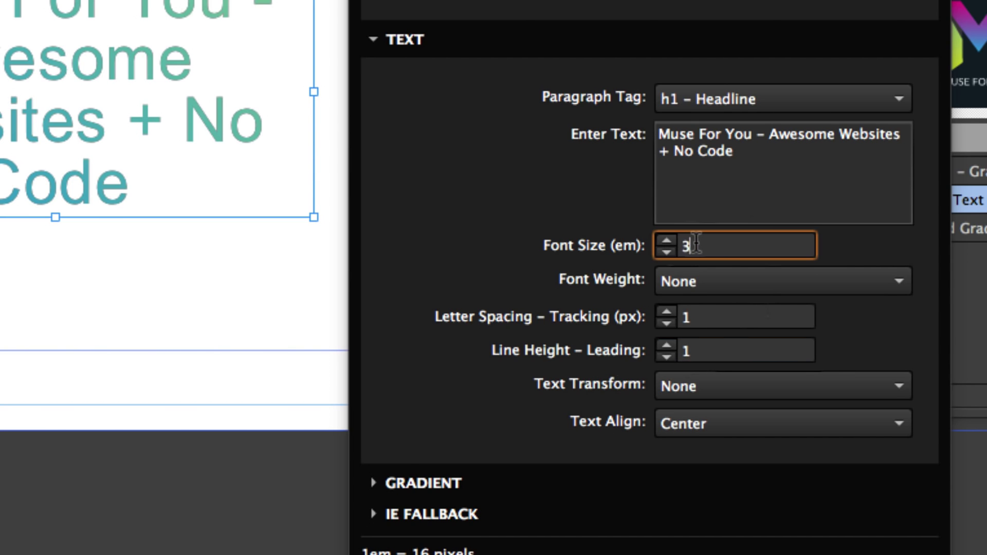
double_click(690, 245)
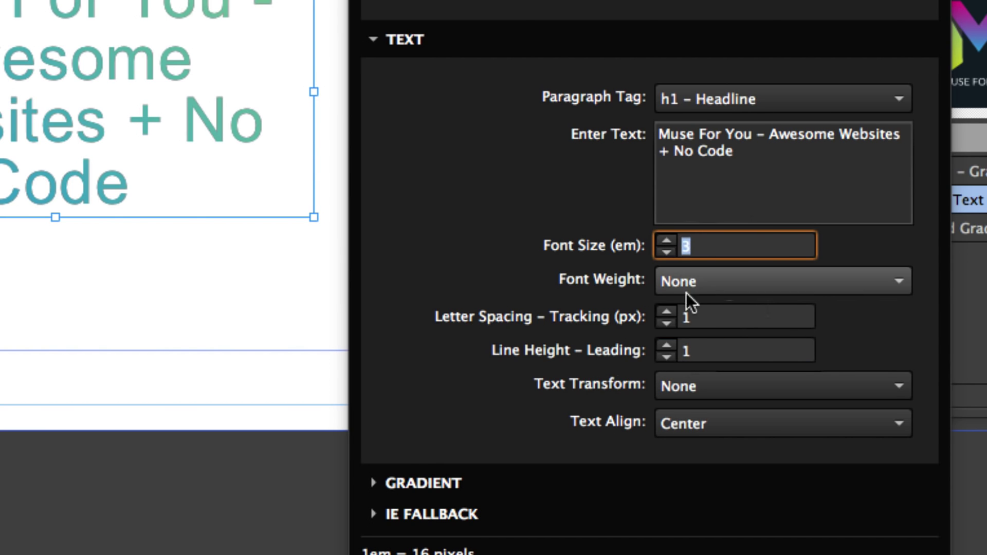
- Try a line height of 2 for the widget's text and return it to 1
left_click(694, 352)
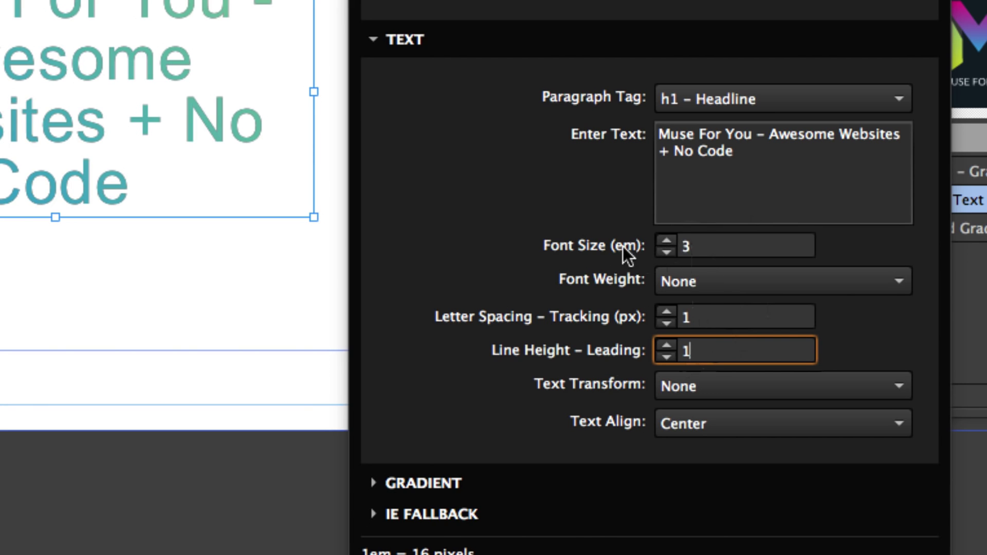
double_click(686, 351)
left_click(669, 350)
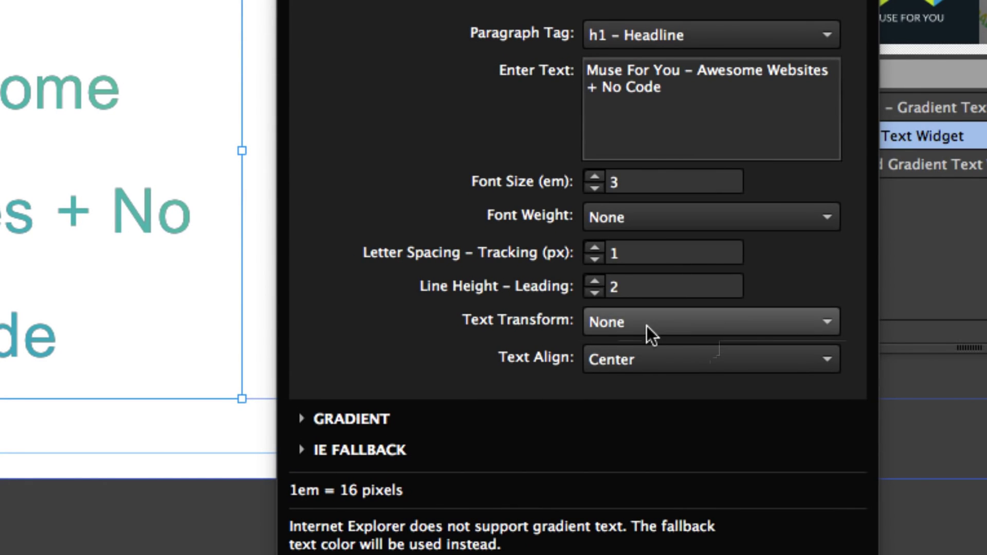
left_click(624, 327)
left_click(626, 311)
left_click(653, 287)
left_click(595, 291)
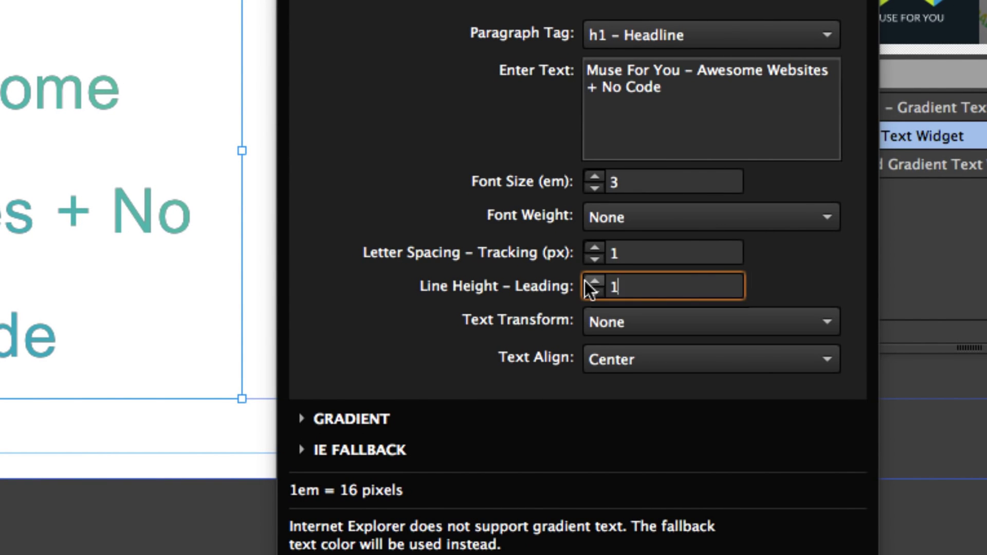
- Examine the available text transform and text alignment choices, leaving None and Center selected
left_click(629, 327)
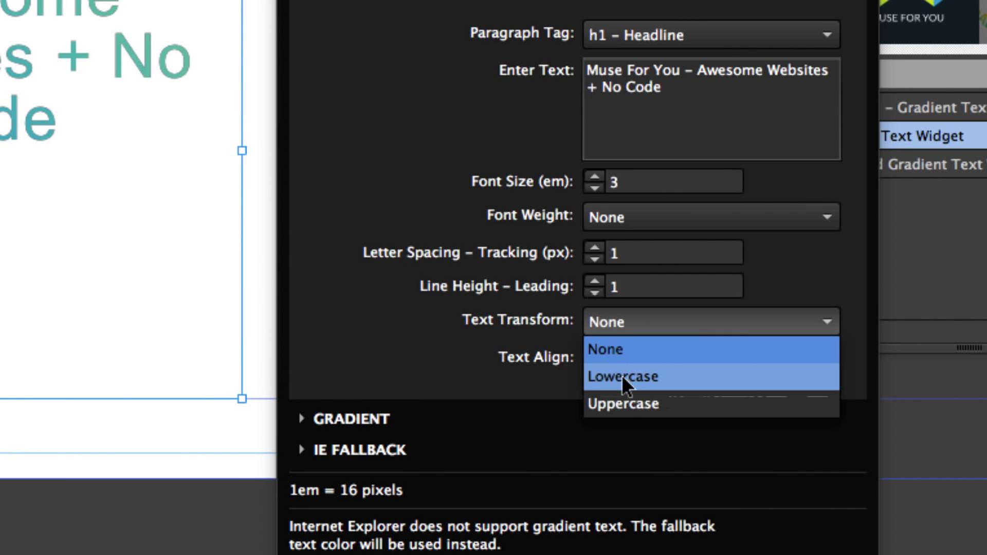
left_click(535, 356)
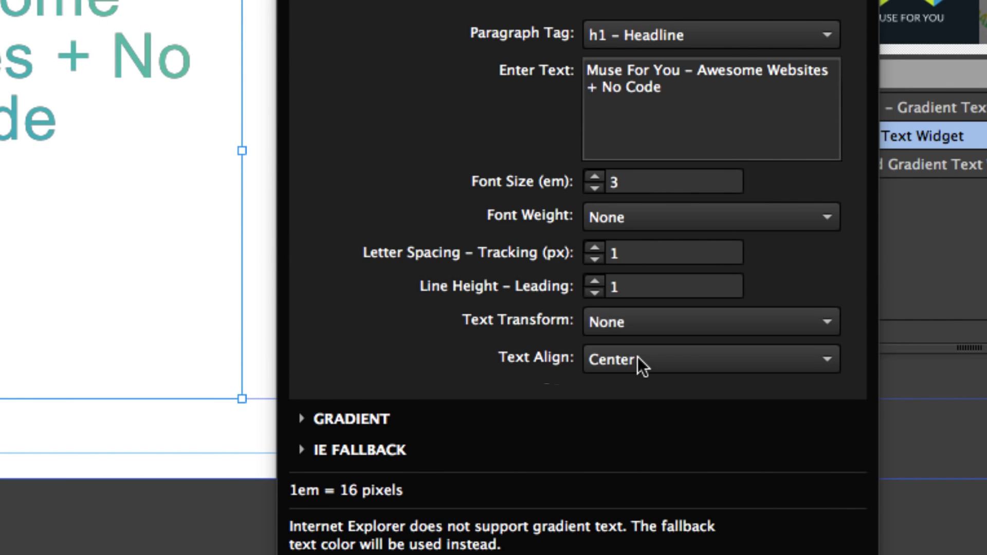
left_click(639, 356)
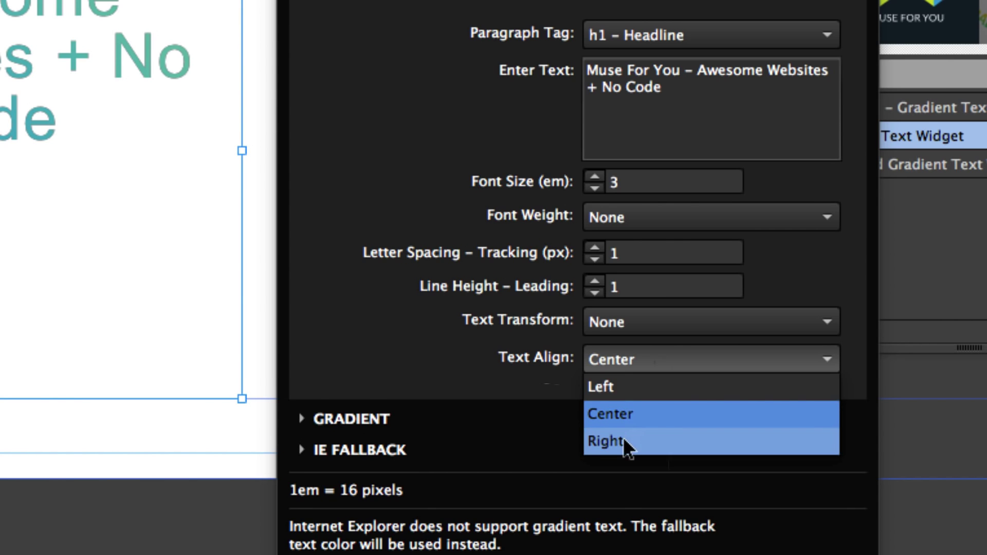
left_click(535, 373)
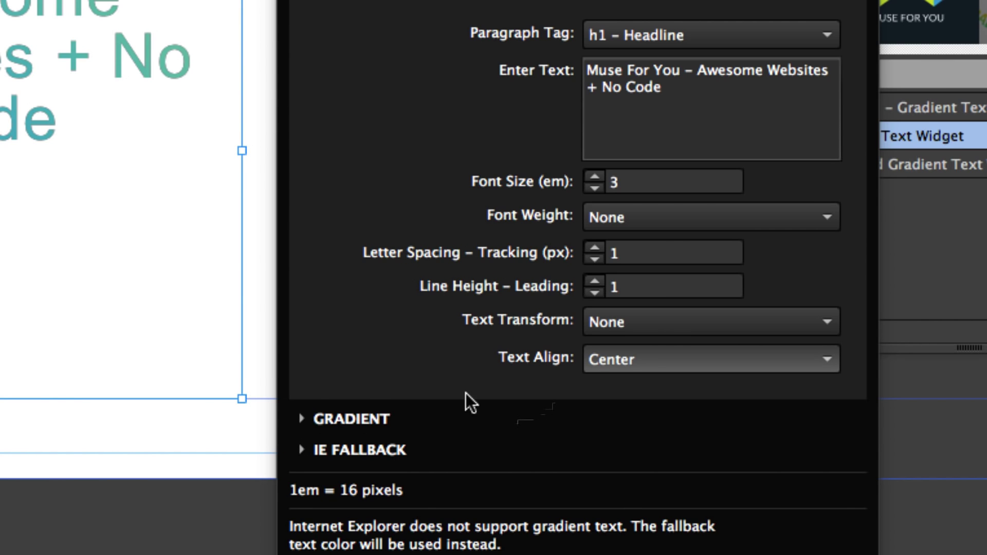
- Examine the widget's gradient angle, color, location and opacity settings and the Internet Explorer fallback text color option
left_click(369, 425)
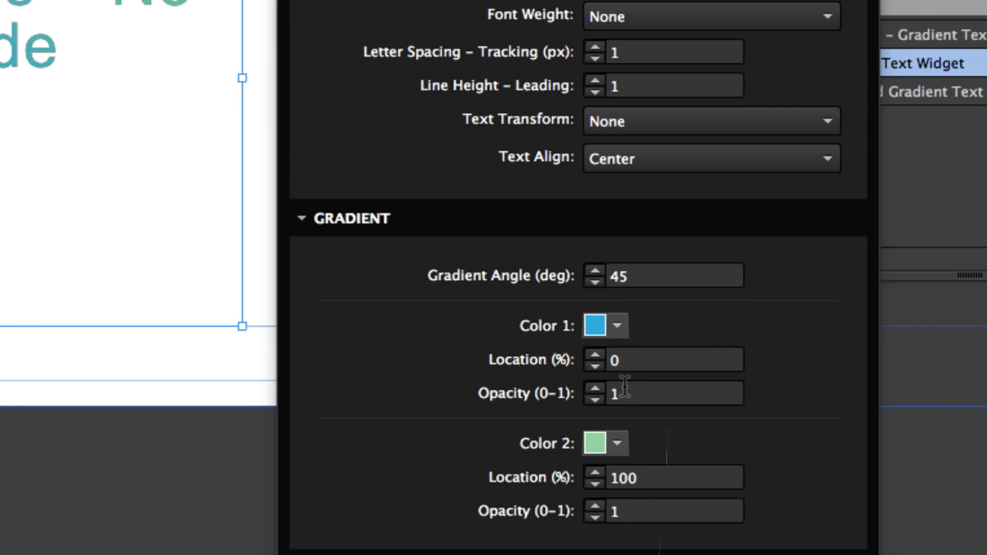
mouse_move(605, 436)
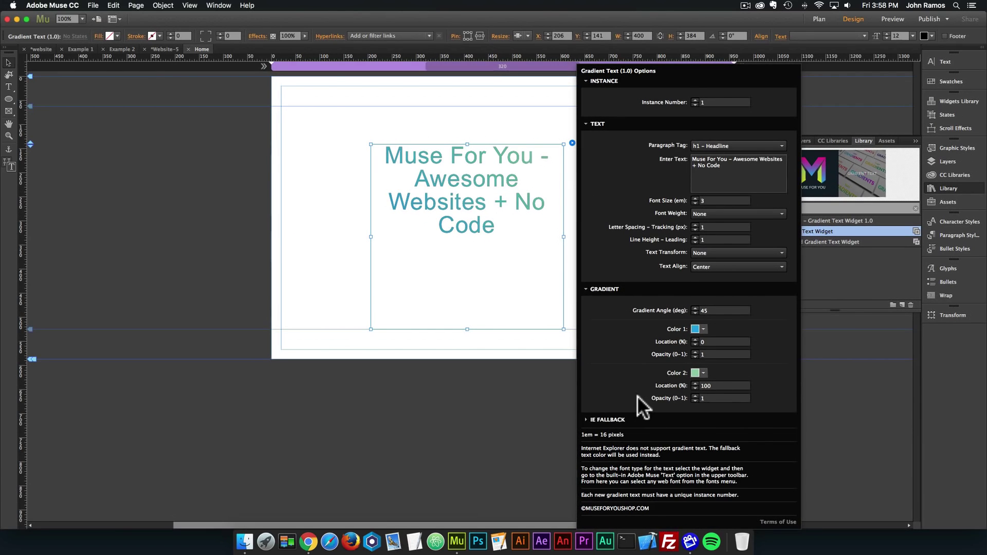
left_click(615, 418)
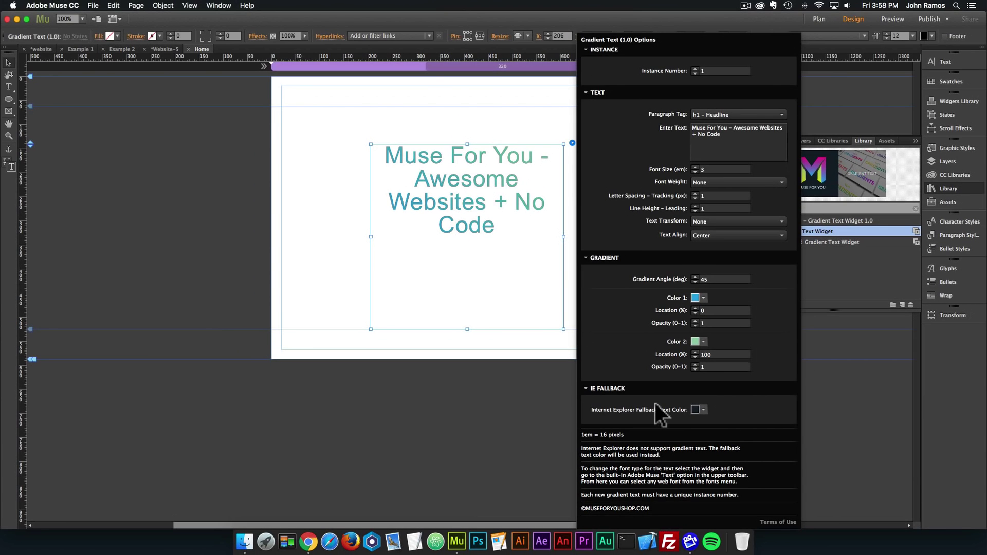
left_click(438, 339)
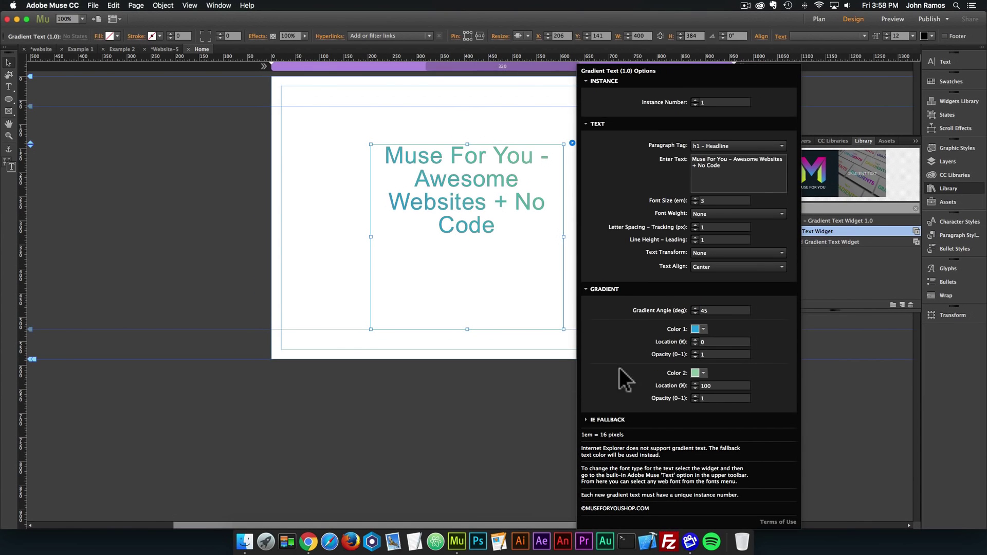
- Collapse the gradient settings and shorten the widget's text to "Muse For You"
left_click(605, 289)
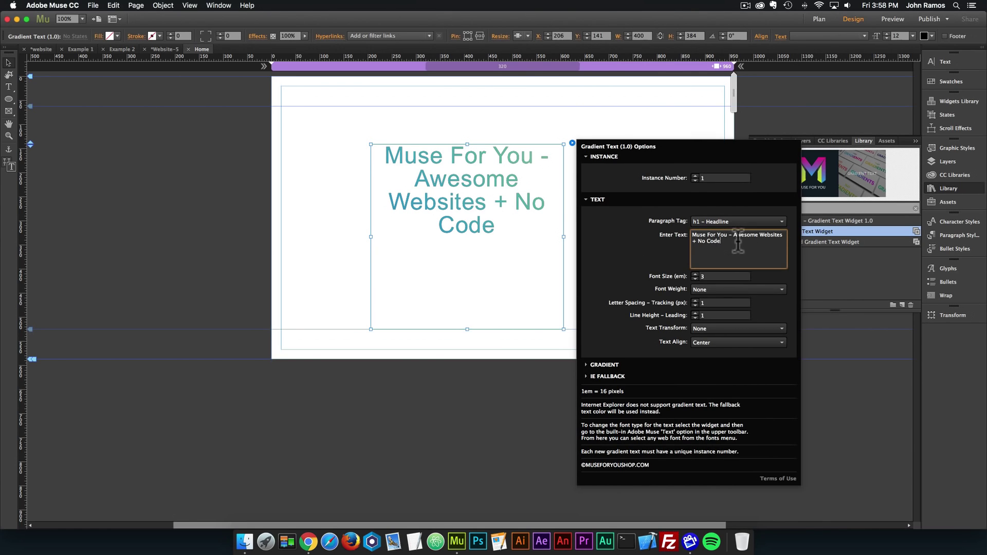
left_click_drag(721, 241, 731, 237)
key("BackSpace")
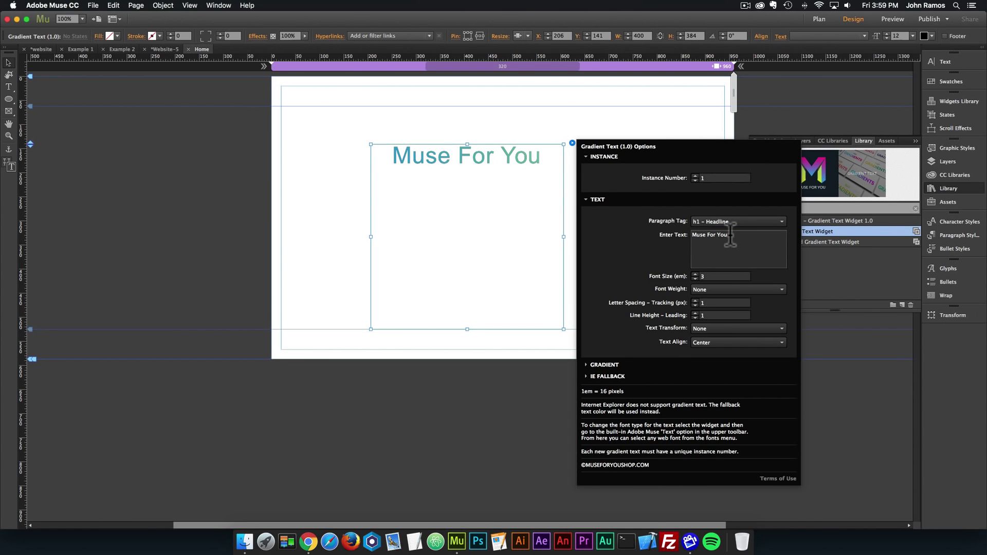
- Close the widget's options and apply the Acier BAT Gris font to its text
left_click(488, 202)
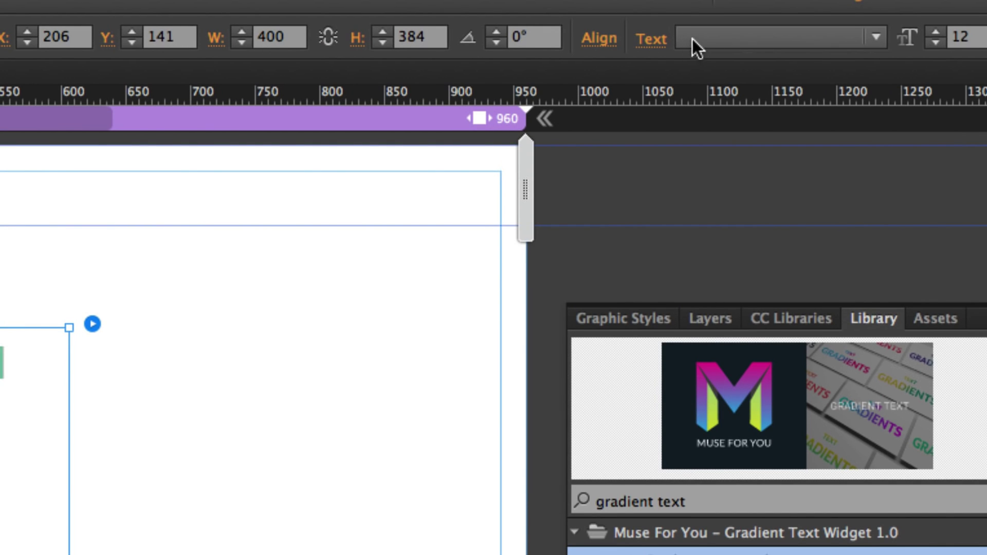
left_click(776, 39)
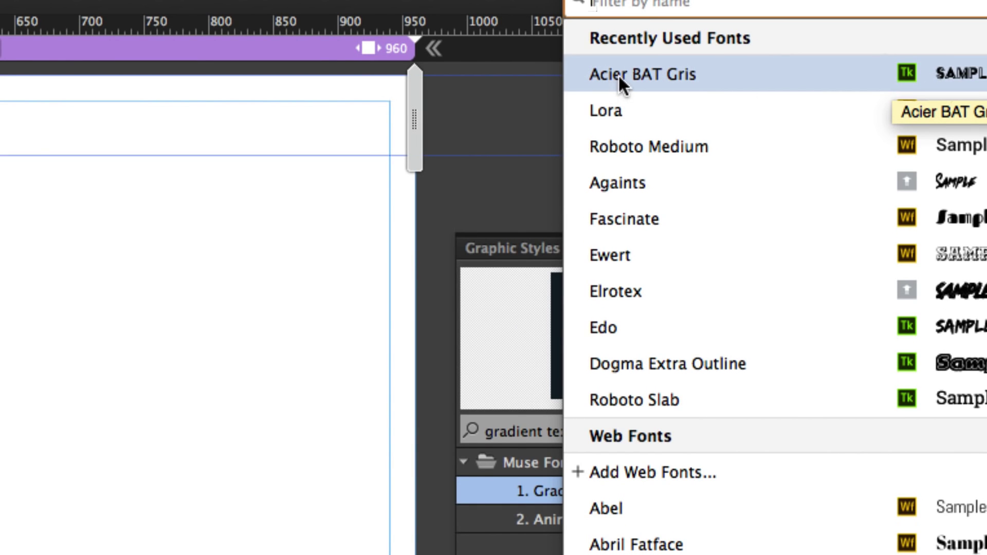
left_click(671, 74)
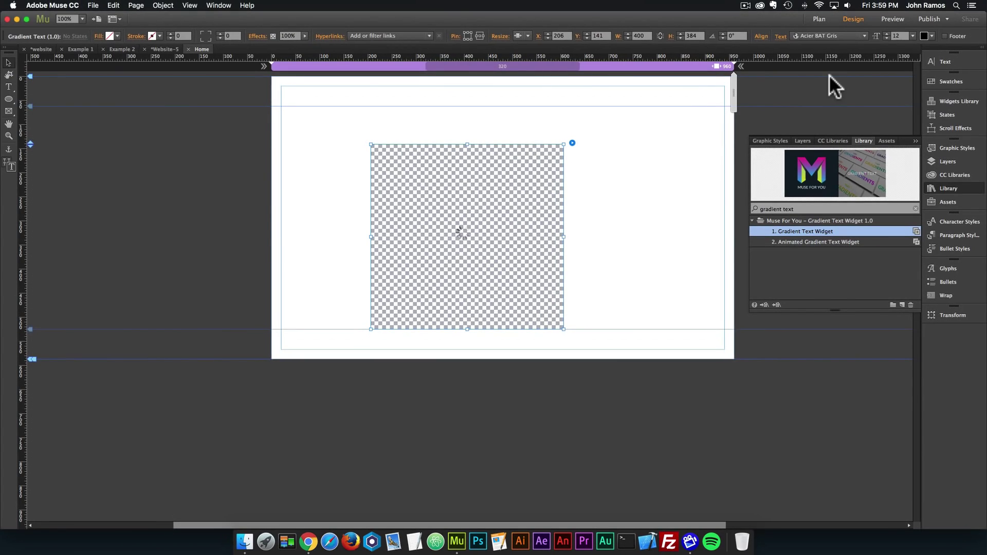
- Set the gradient text's font size to 12 em
left_click(572, 143)
left_click(710, 249)
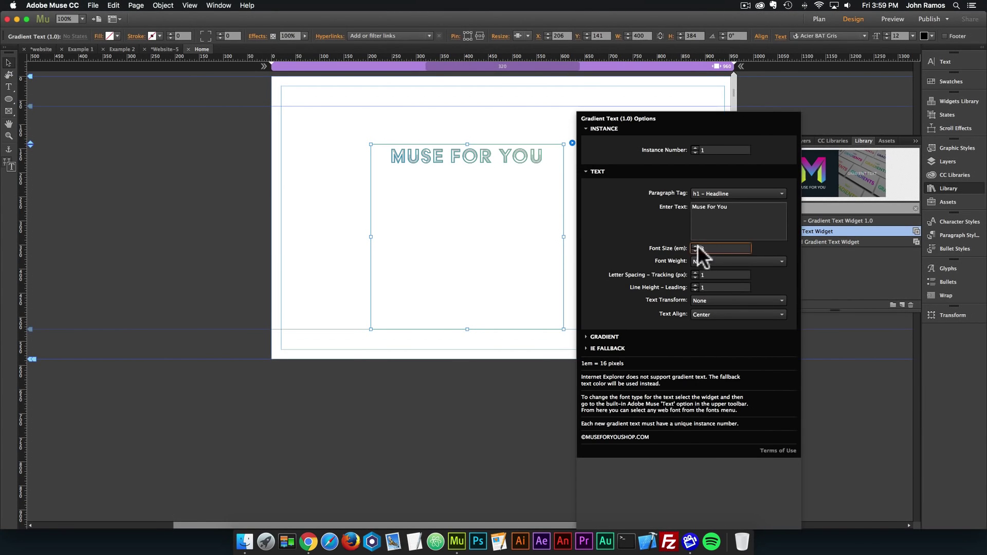
type("12")
key("Return")
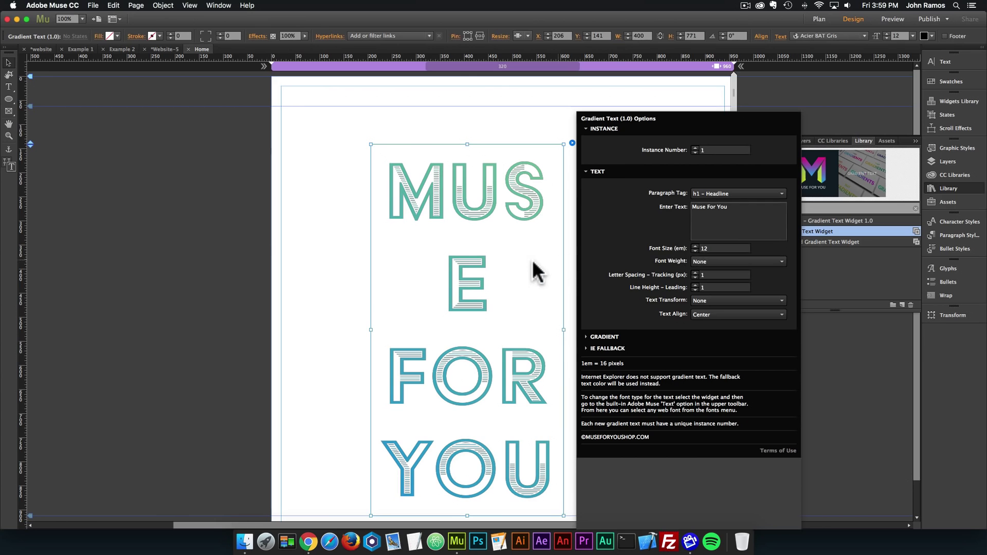
- Move the widget to the page's upper-left corner and resize it to the full 960 px width and about 387 px high
left_click_drag(487, 278, 387, 226)
left_click_drag(472, 260, 734, 261)
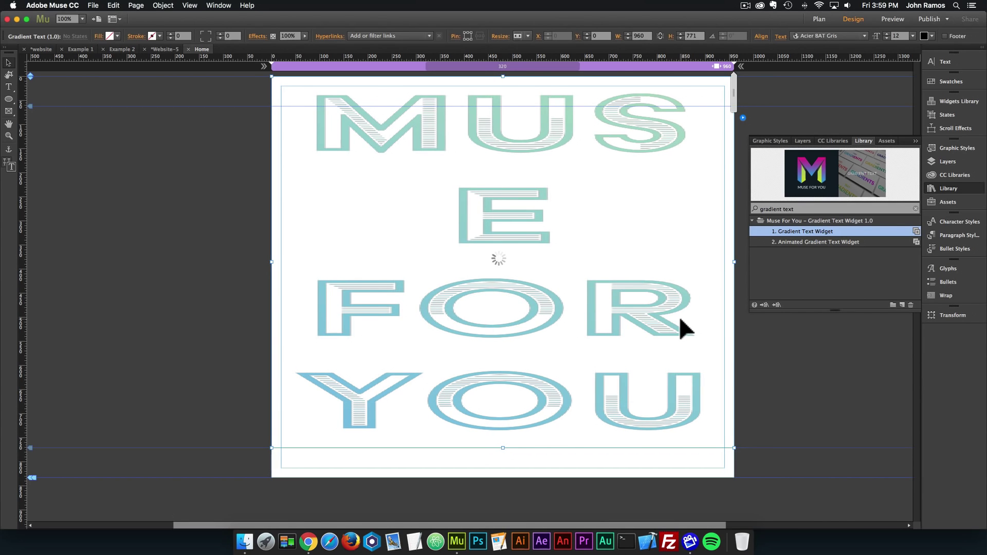
left_click_drag(503, 448, 505, 152)
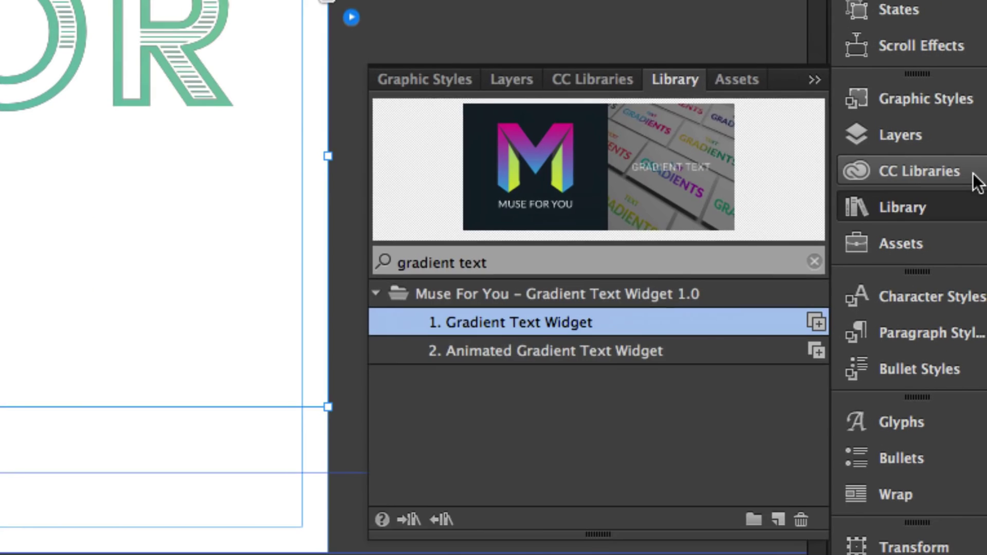
- Add all five colors from My Library in CC Libraries to the site's swatches
left_click(975, 177)
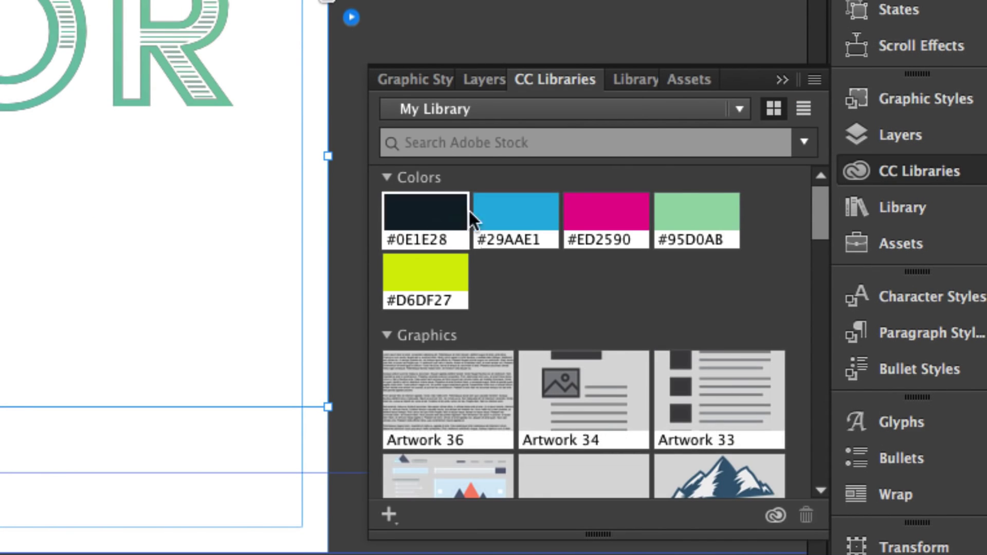
left_click(433, 216)
left_click(437, 270, "shift")
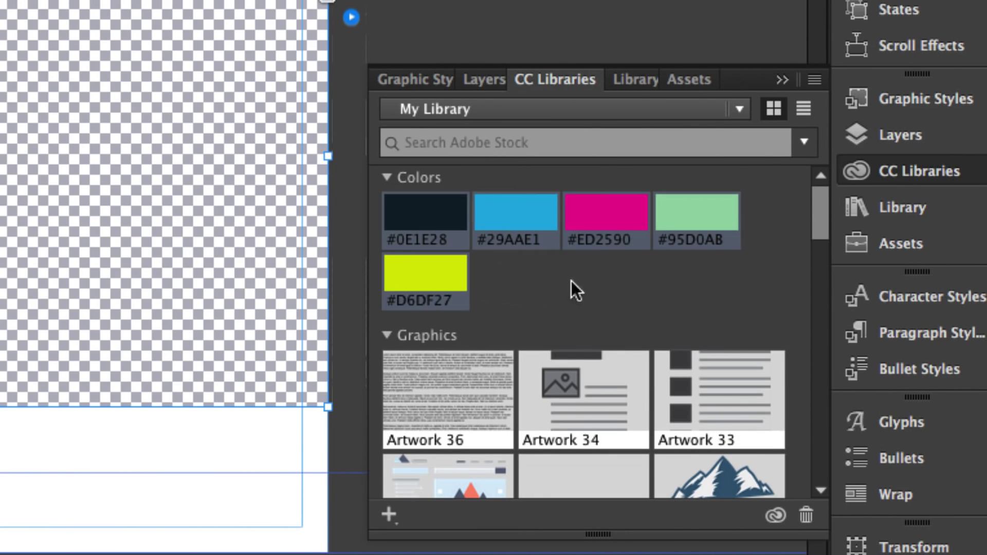
right_click(440, 212)
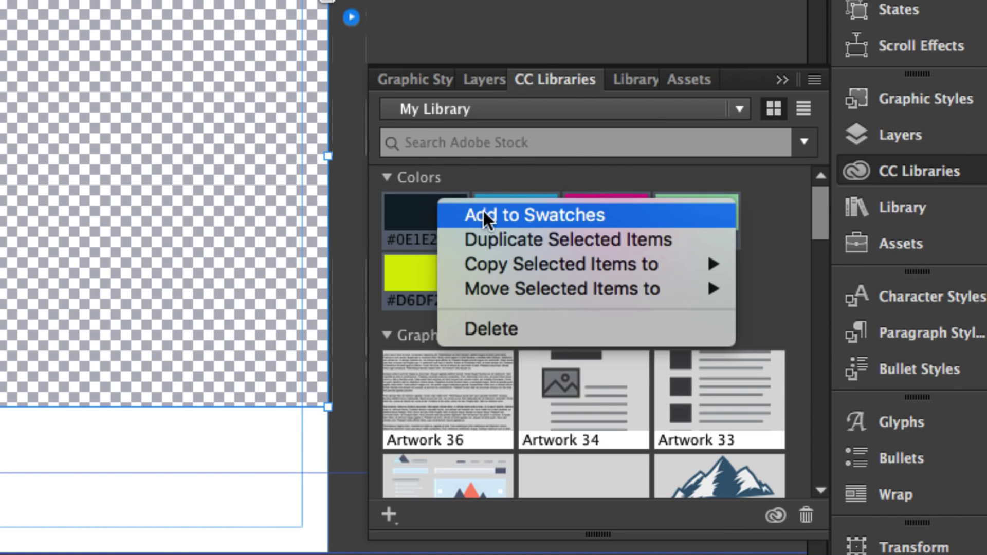
left_click(487, 214)
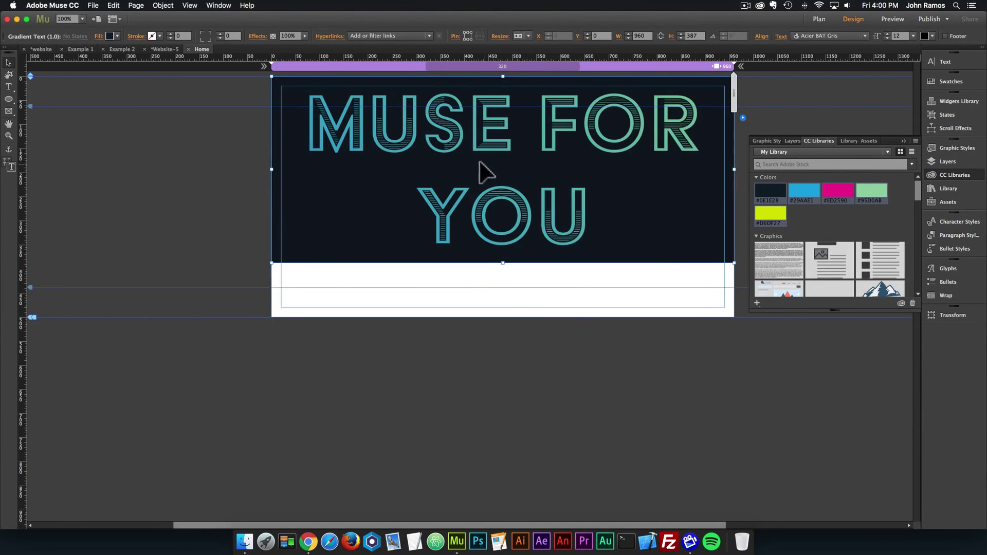
- Set the gradient text widget's fill to none
left_click(110, 36)
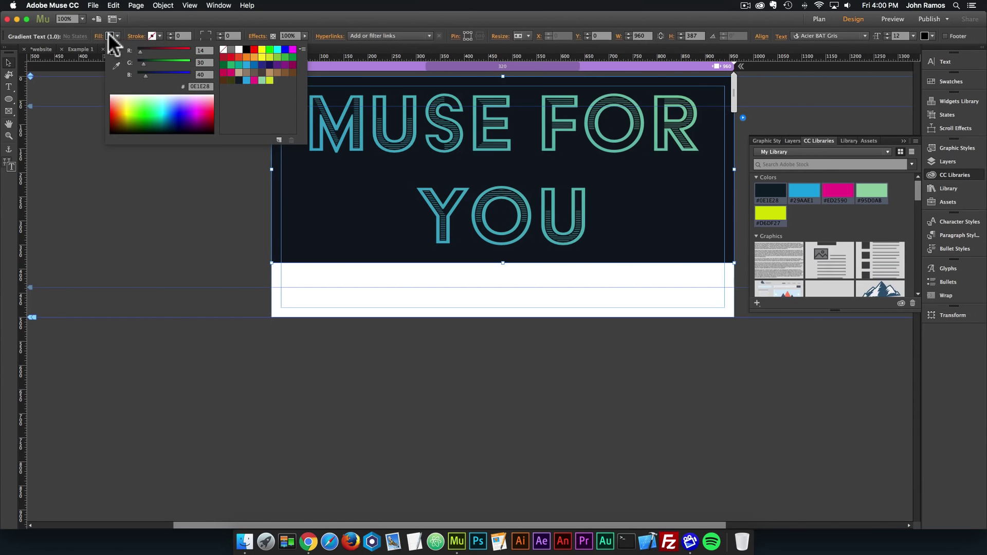
left_click(223, 50)
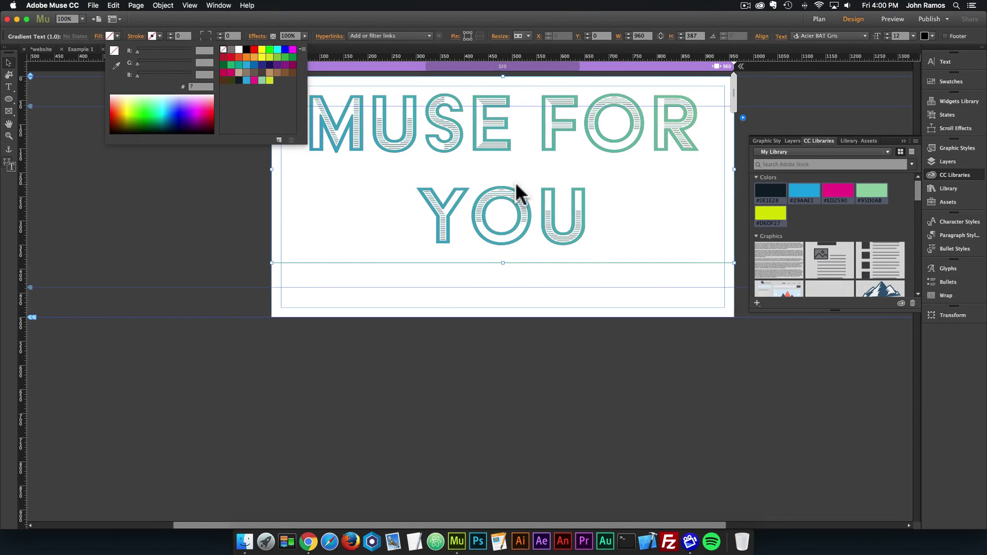
left_click(515, 182)
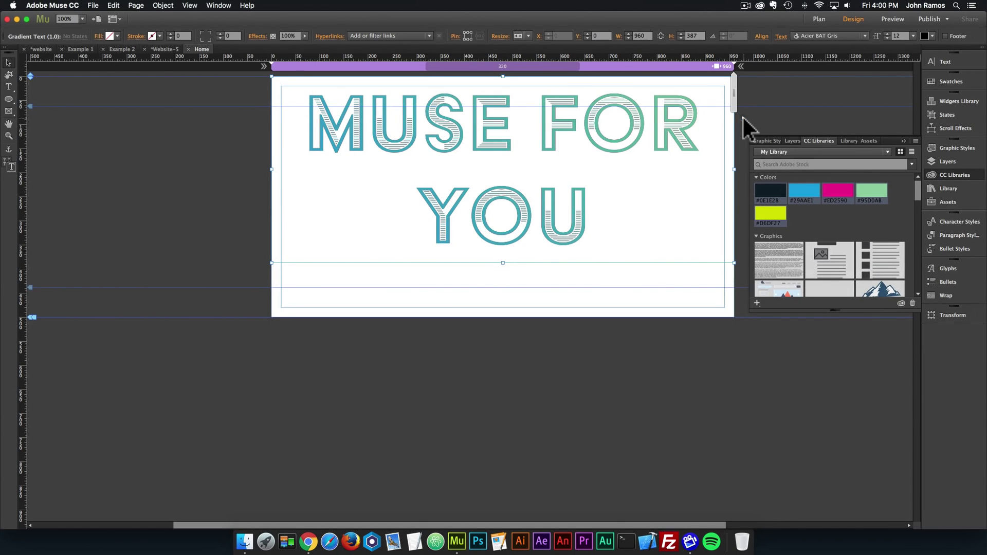
- Set the gradient text's Color 1 to pink #ED2590 and Color 2 to yellow-green #D6DF27
left_click(743, 117)
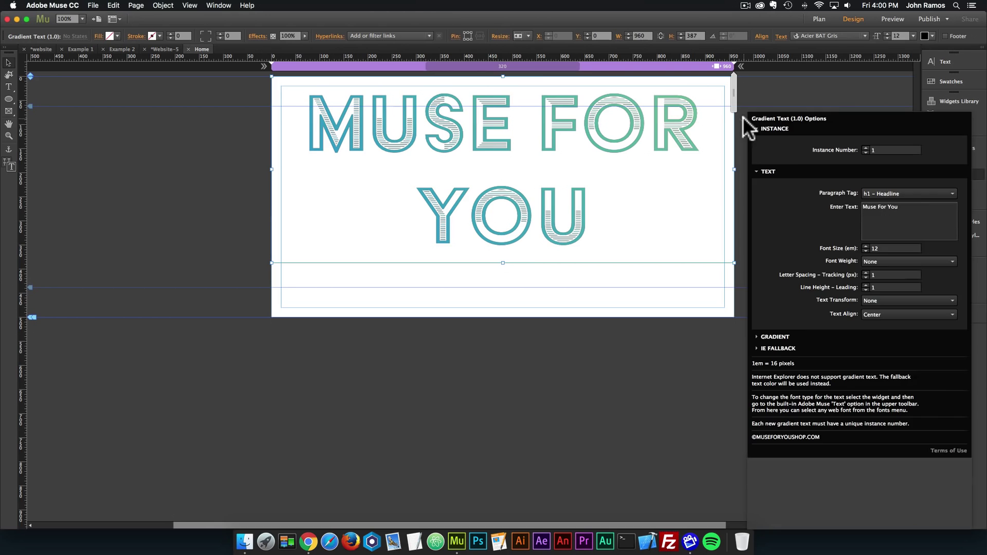
left_click(775, 337)
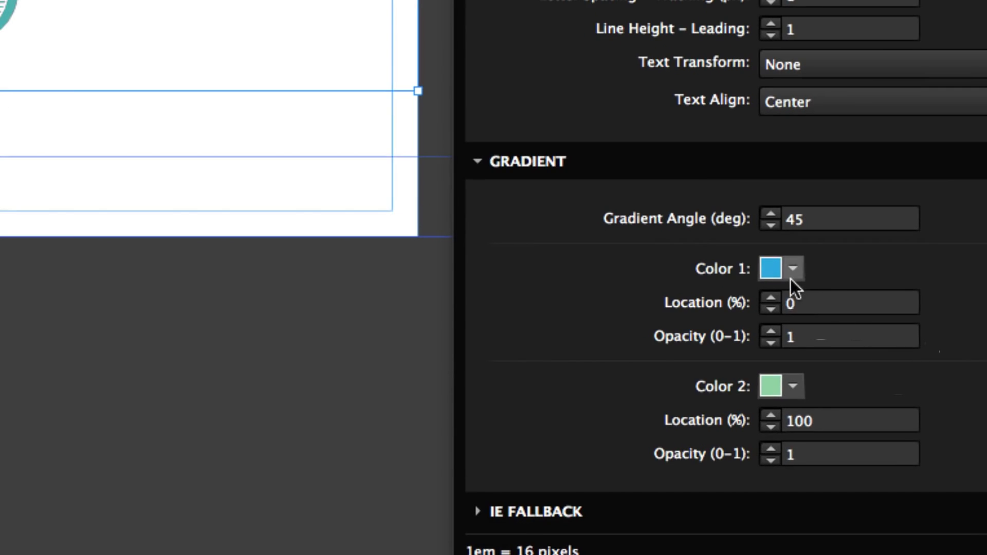
left_click(874, 324)
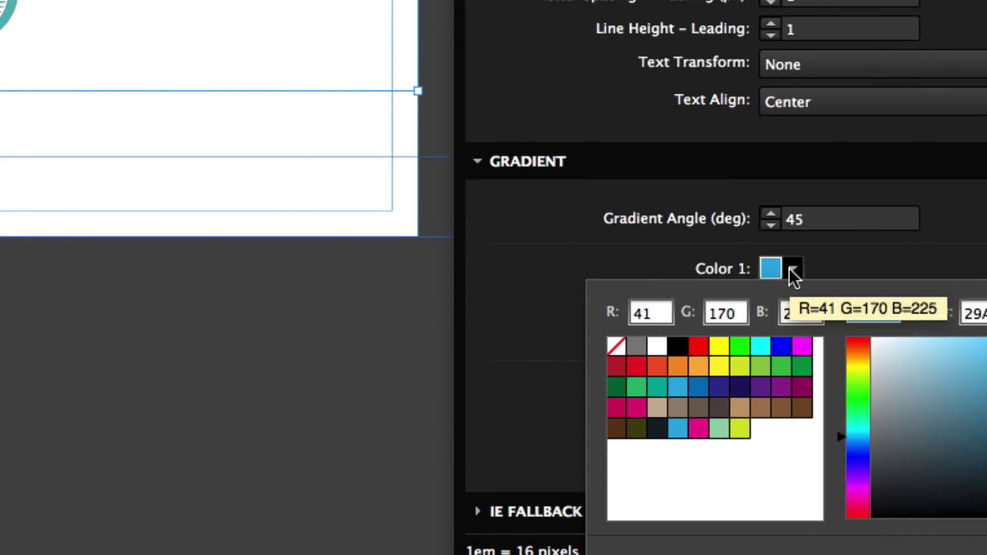
left_click(700, 430)
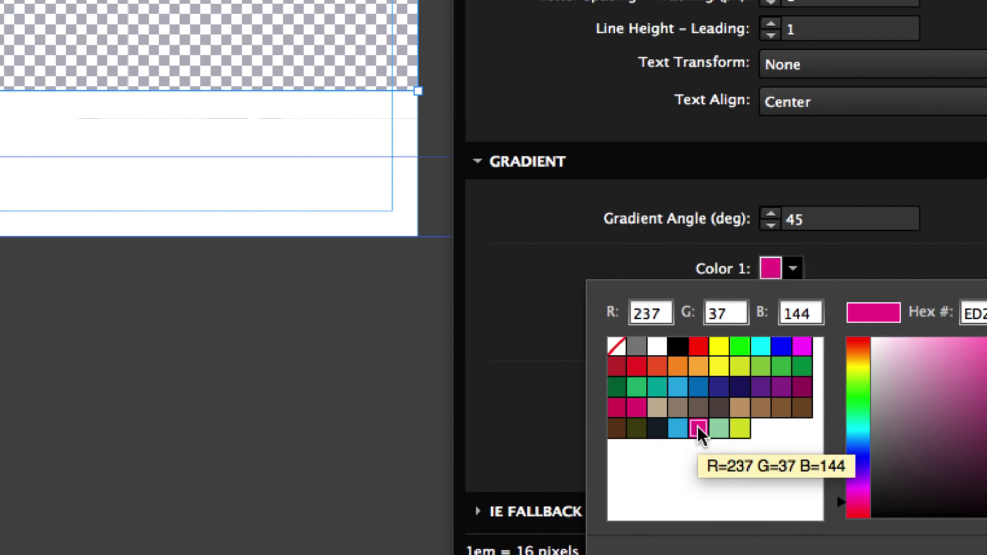
left_click(641, 246)
left_click(795, 386)
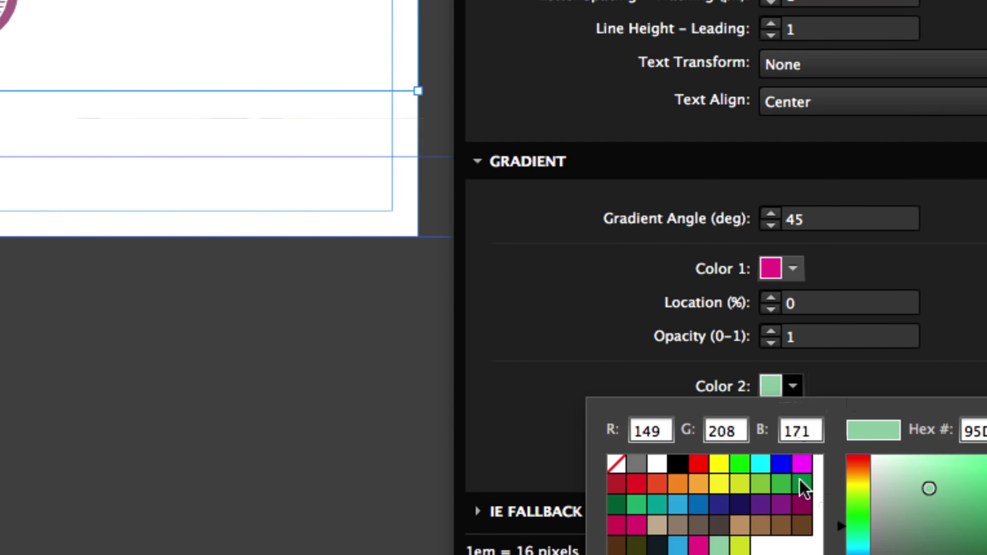
left_click(741, 544)
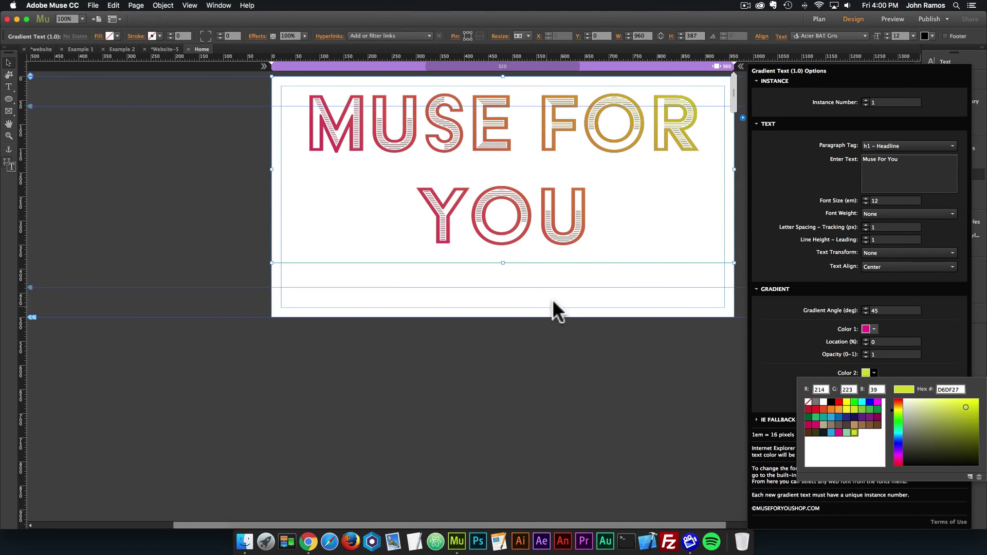
left_click(578, 277)
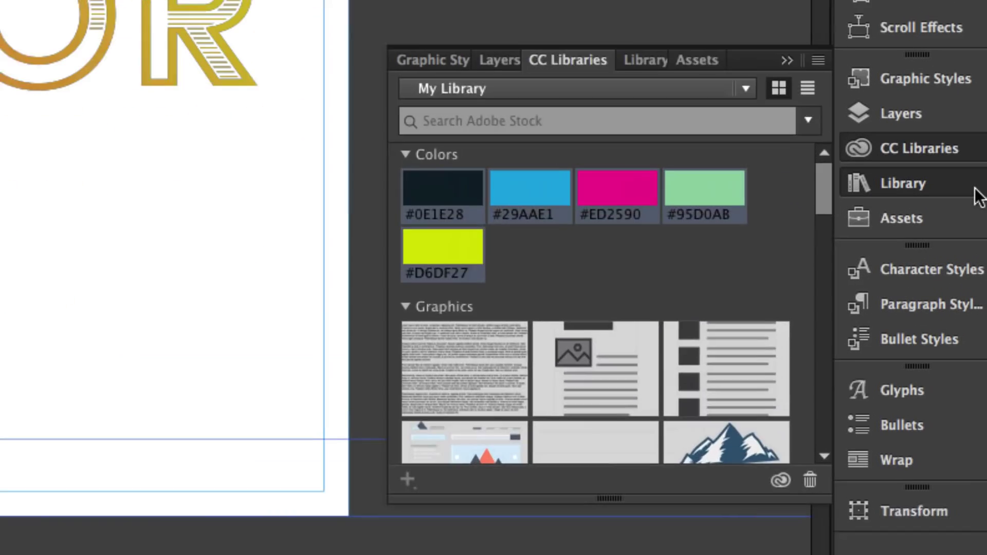
- Find the Browser Centering Widget by searching the library for "browser centering" and place it just outside the page's left edge, at about X -50, Y 62
left_click(977, 196)
left_click(966, 192)
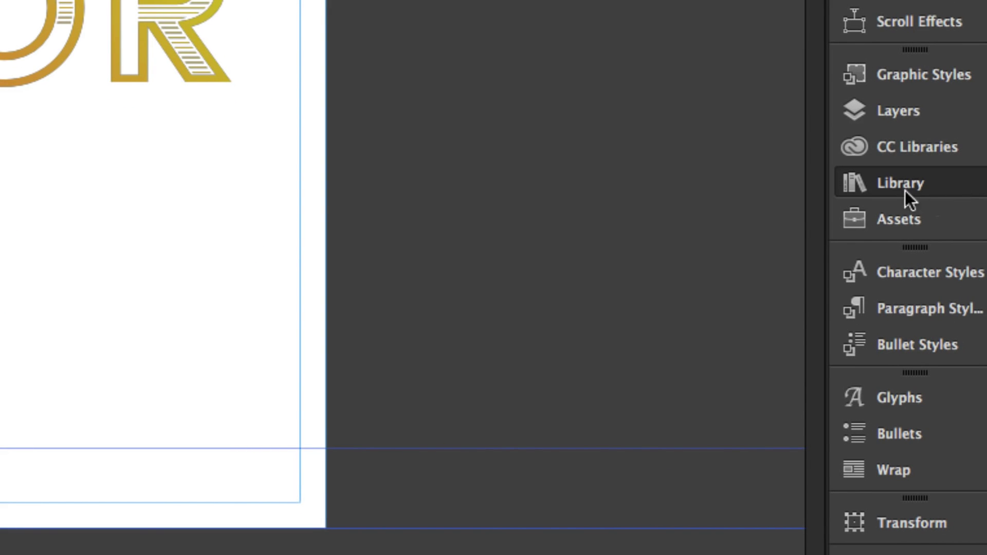
left_click(936, 196)
triple_click(417, 226)
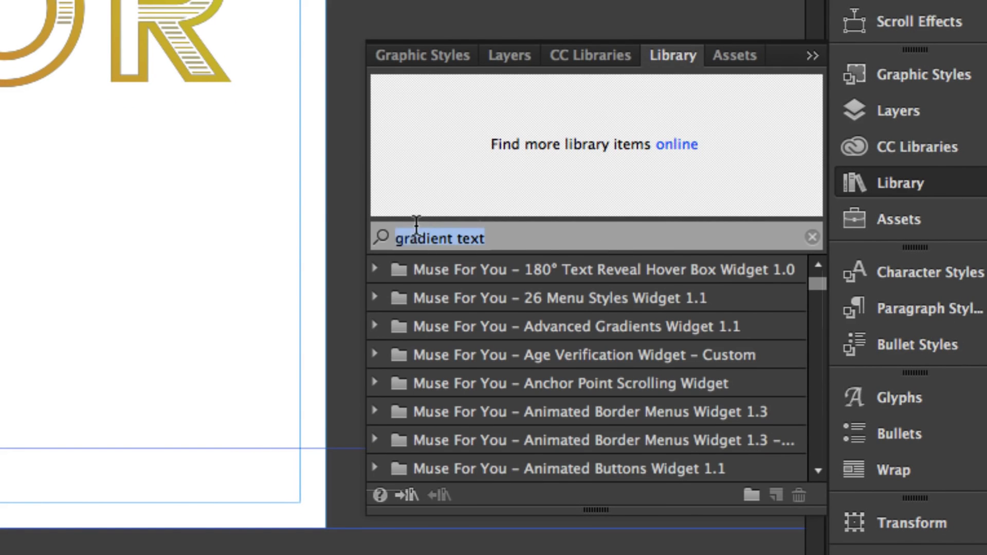
type("browser centering")
left_click(548, 296)
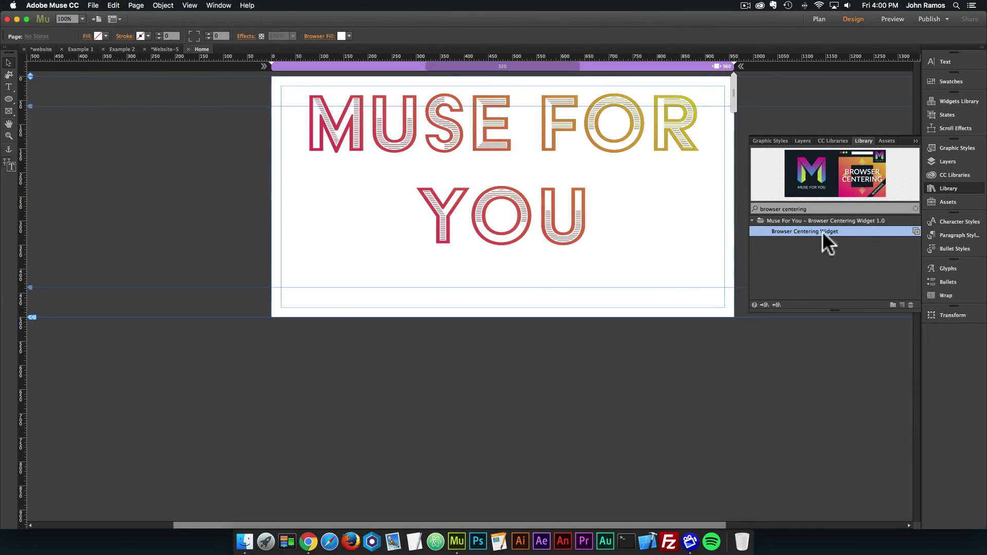
left_click_drag(822, 231, 263, 134)
- Enable Fixed In Center for the Browser Centering widget
left_click(261, 144)
left_click(279, 104)
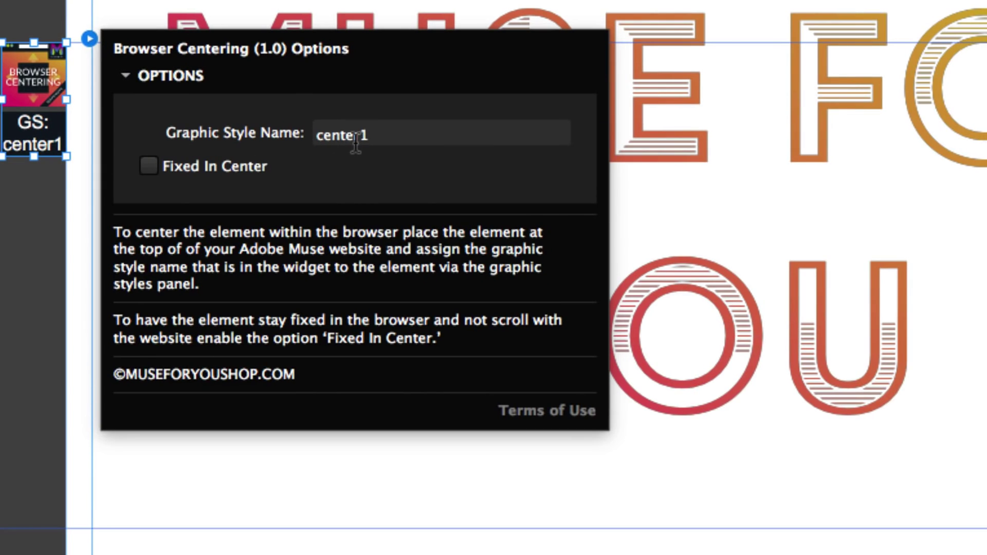
left_click(150, 166)
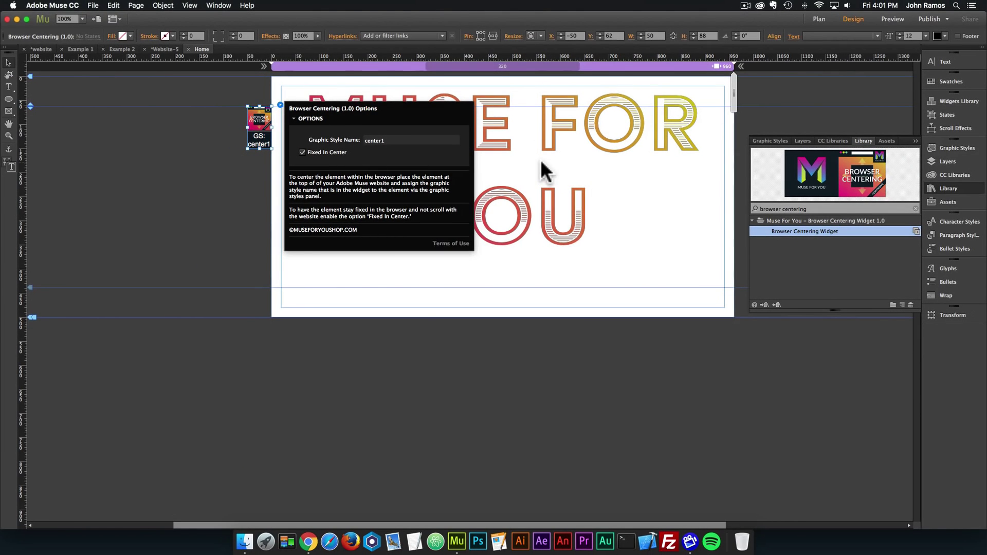
key("Escape")
- Create a graphic style from the gradient text widget, apply it to the widget and name it center1
left_click(563, 196)
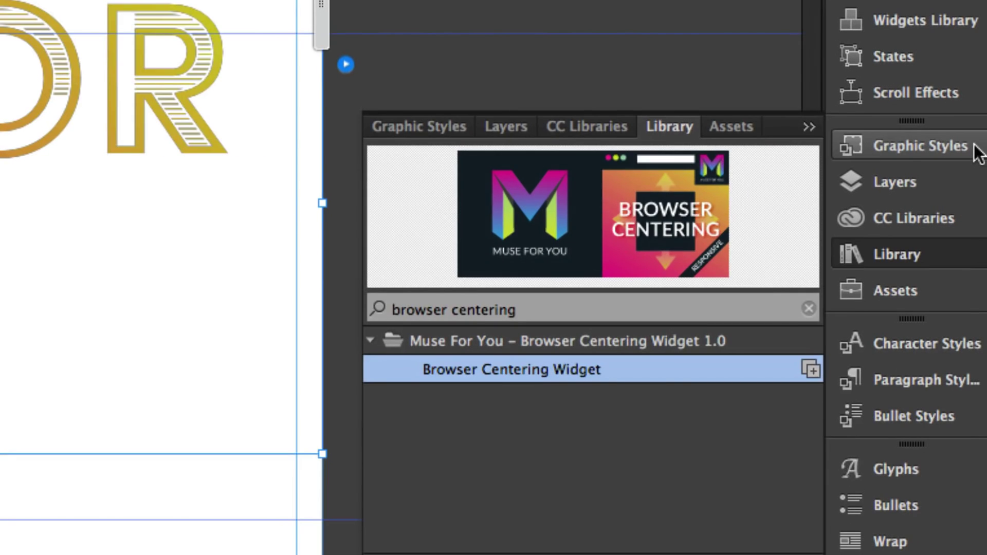
left_click(980, 150)
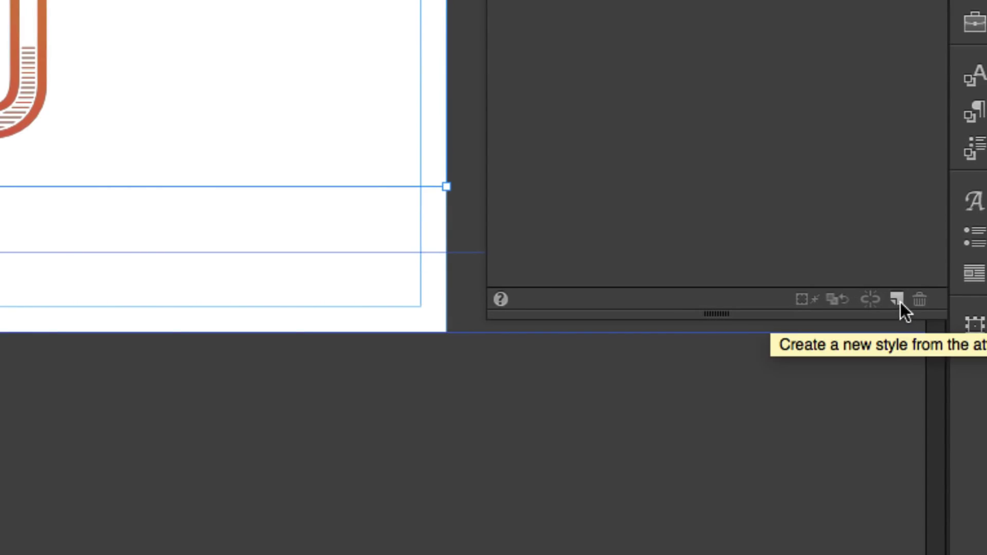
left_click(904, 305)
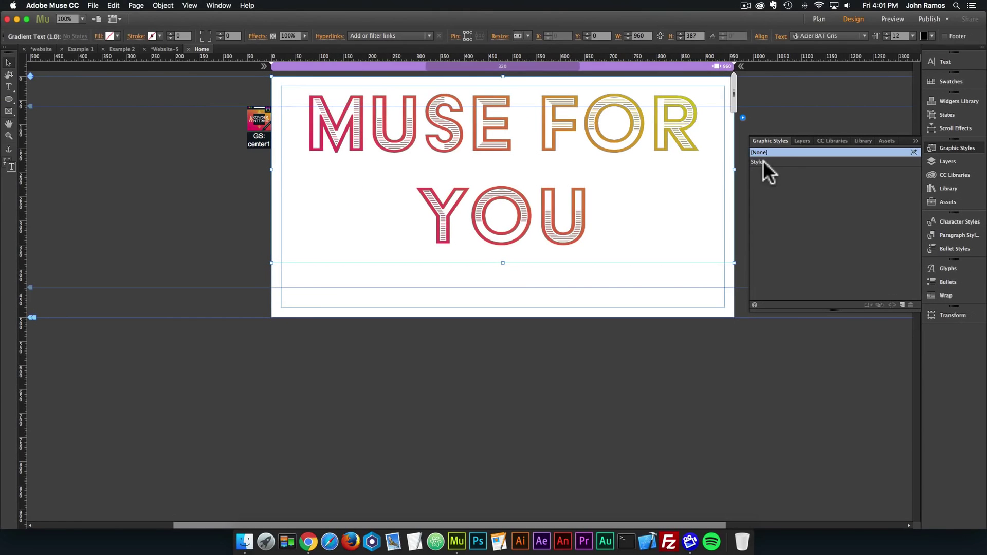
left_click(760, 163)
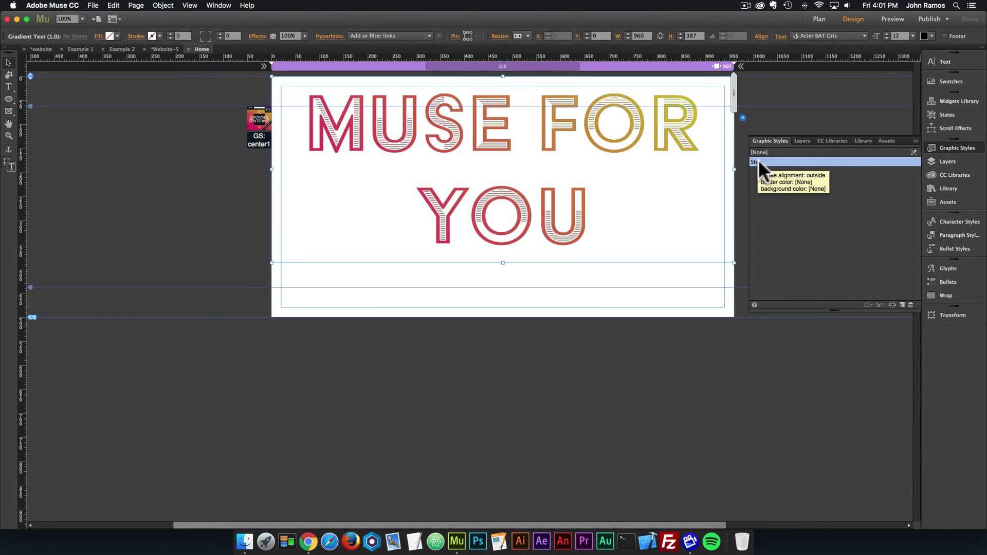
double_click(758, 162)
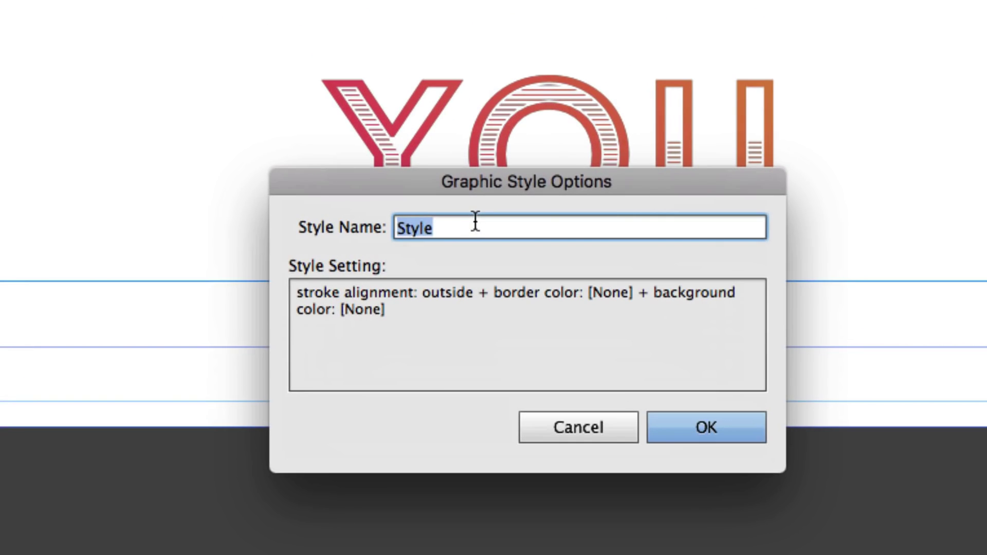
type("gradient")
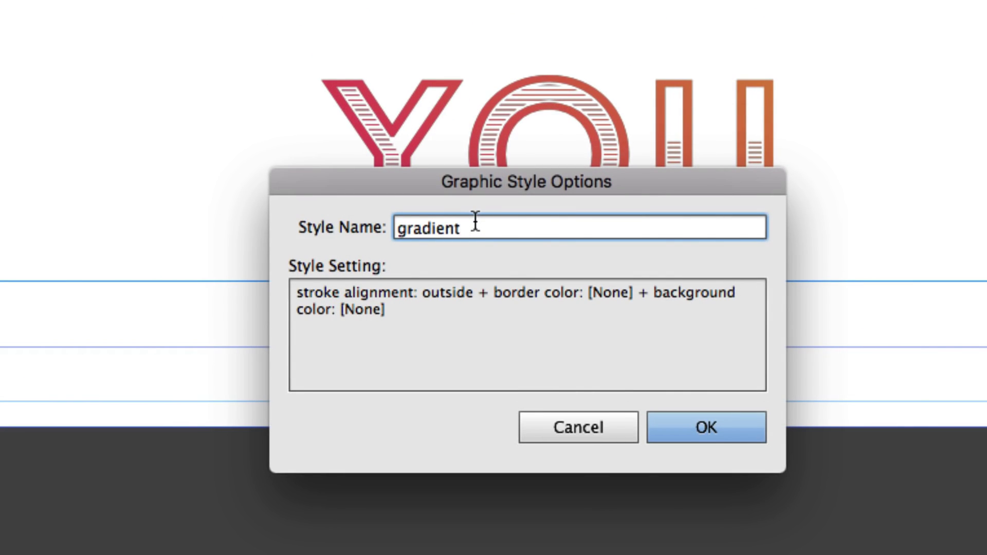
key("super+a")
type("center1")
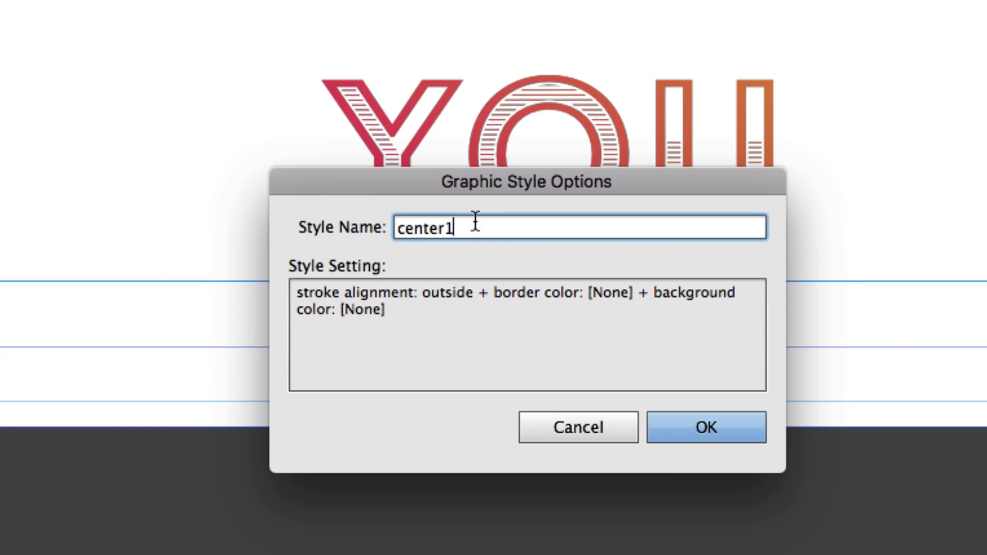
key("Return")
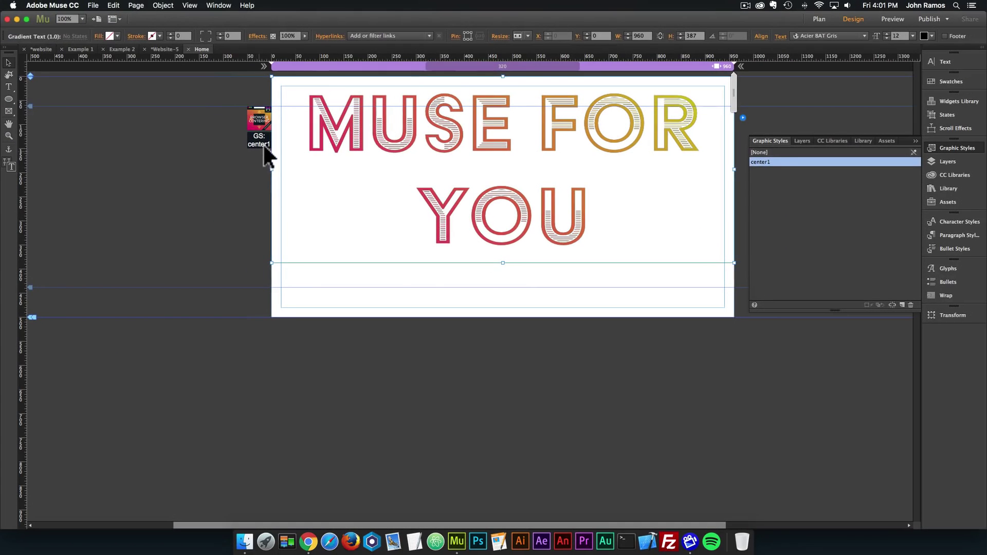
- Check the graphic style name in the Browser Centering widget's options against the new style
left_click(265, 150)
left_click(276, 103)
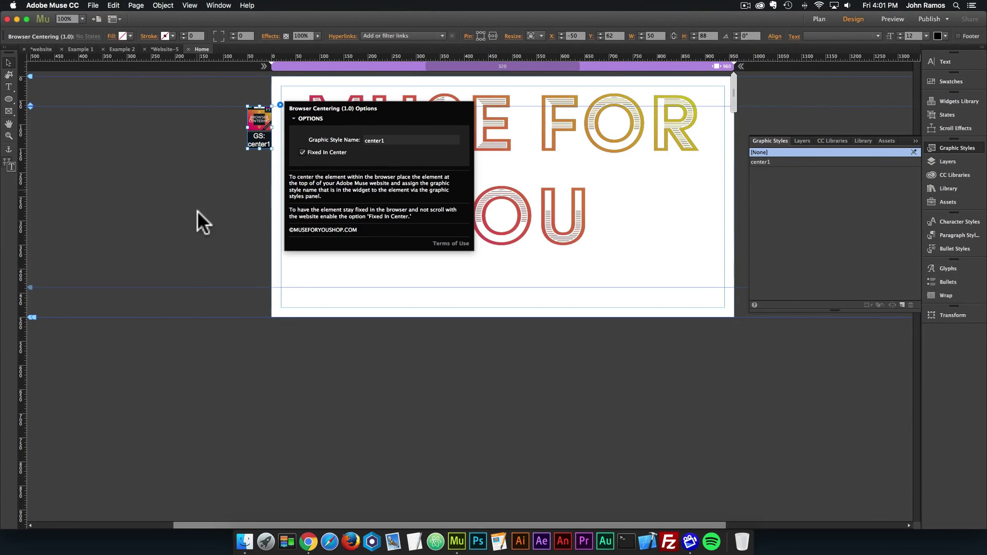
left_click(169, 82)
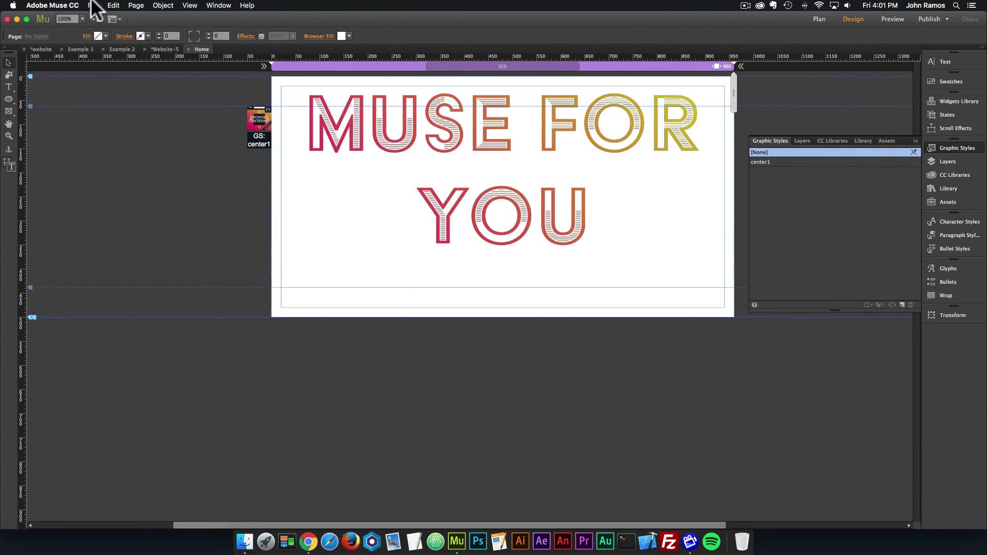
- Preview the page in the browser and narrow the window to check the text's centering
left_click(93, 5)
left_click(135, 158)
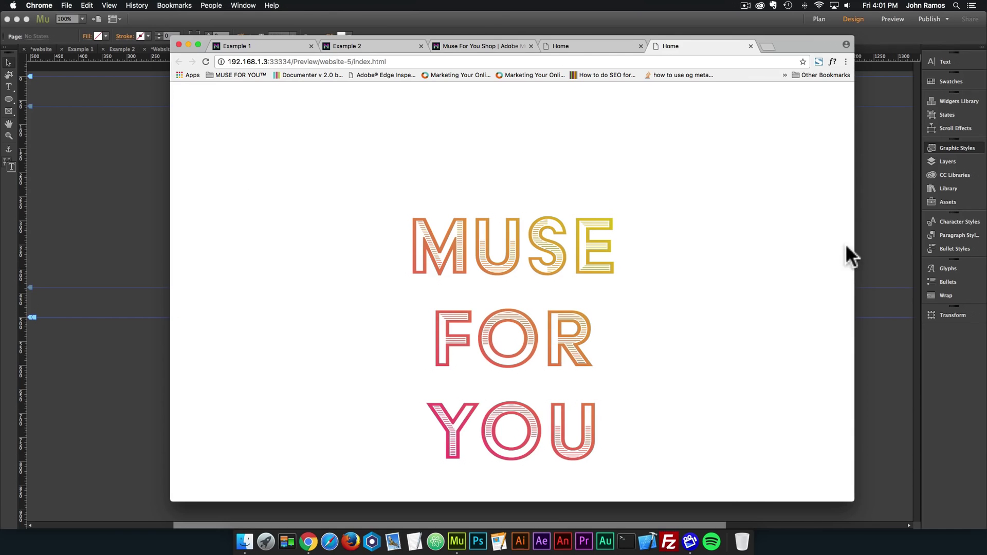
left_click_drag(857, 242, 676, 249)
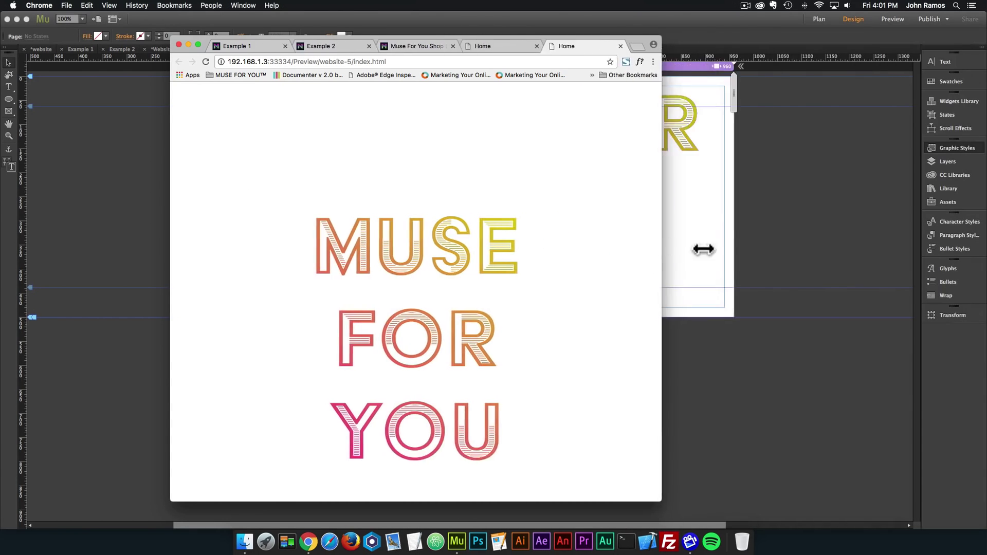
- Switch back to Adobe Muse and set the gradient text widget's resize option to None
key("super+Tab")
left_click(438, 174)
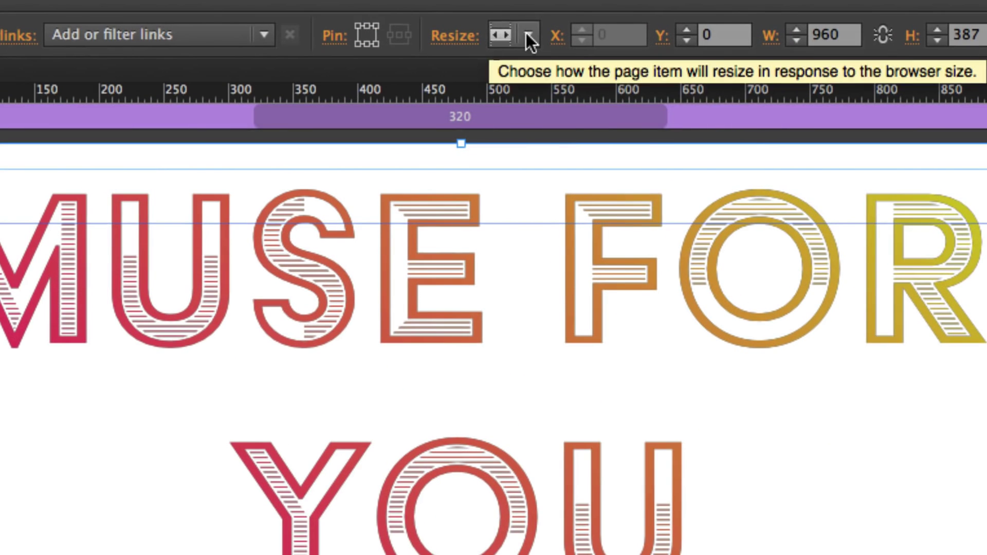
left_click(529, 36)
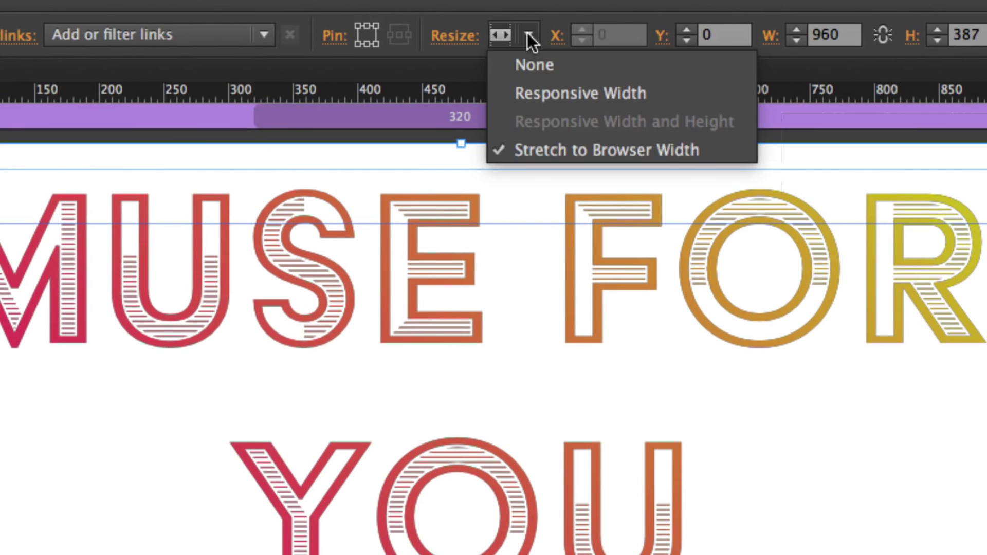
left_click(533, 64)
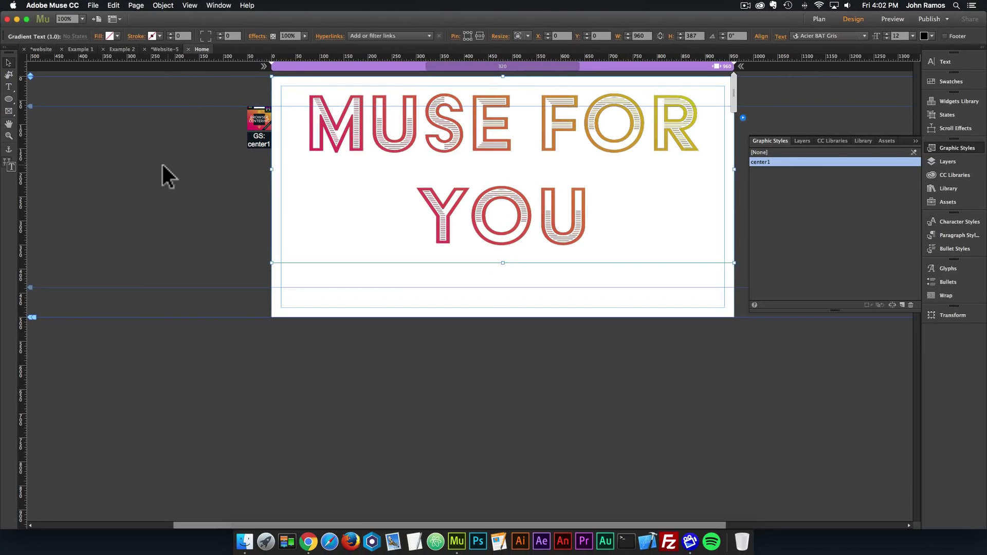
left_click(165, 162)
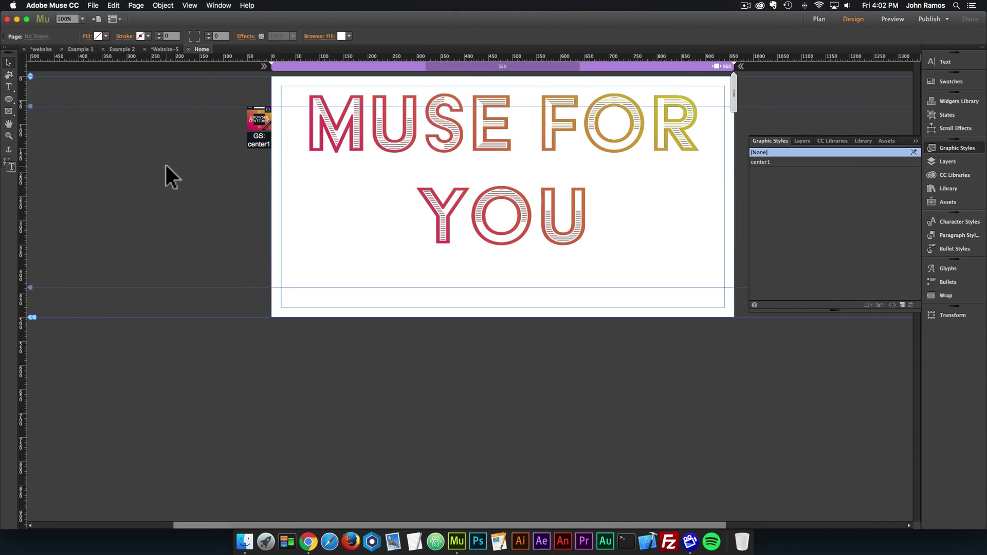
- Preview the page in the browser again and widen the window to check the text's centering
left_click(93, 6)
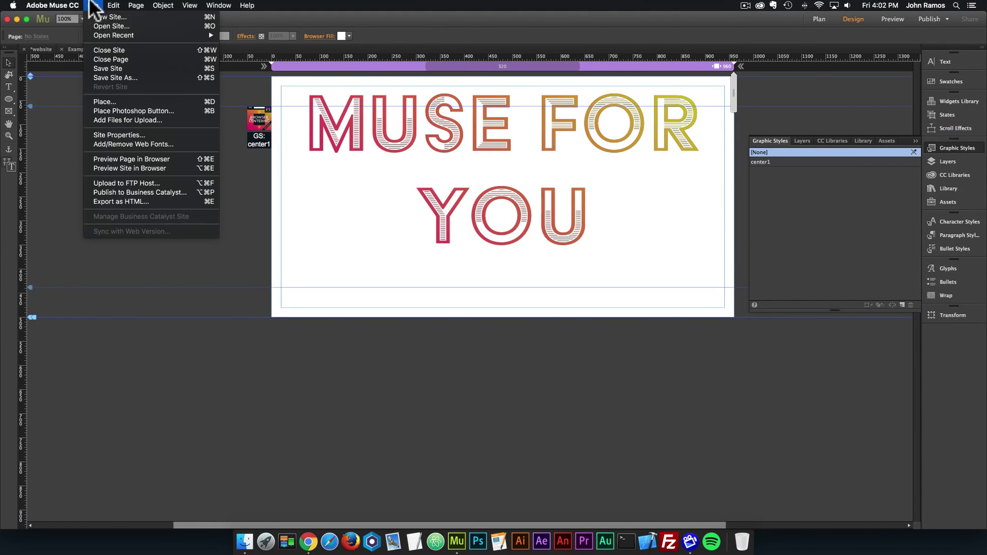
left_click(125, 158)
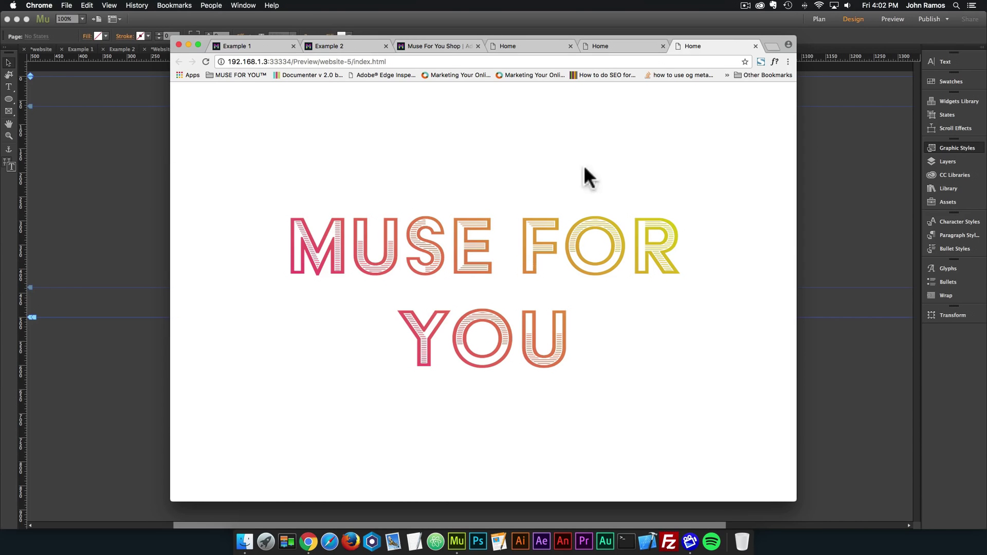
left_click_drag(798, 230, 830, 218)
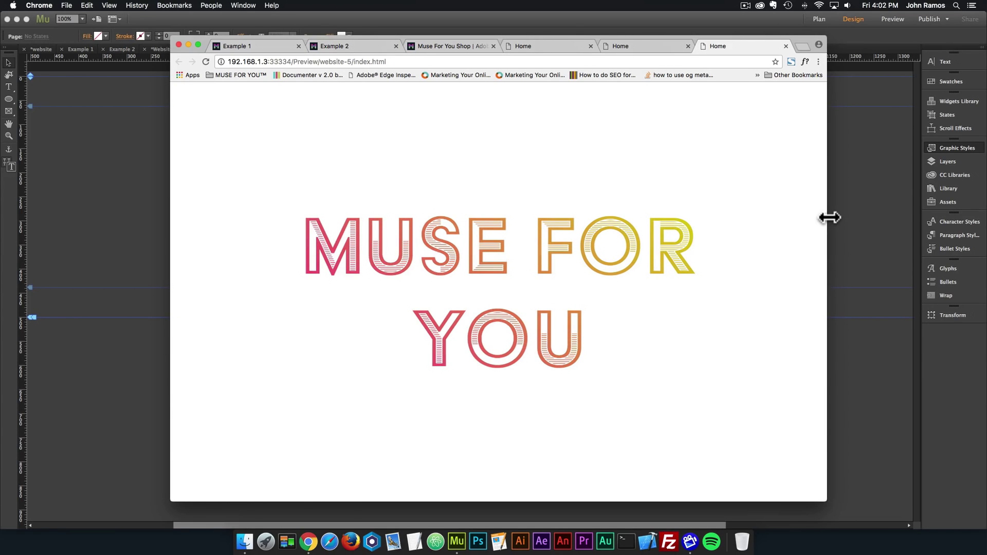
mouse_move(829, 218)
left_mouse_down()
mouse_move(880, 219)
mouse_move(842, 219)
left_mouse_up()
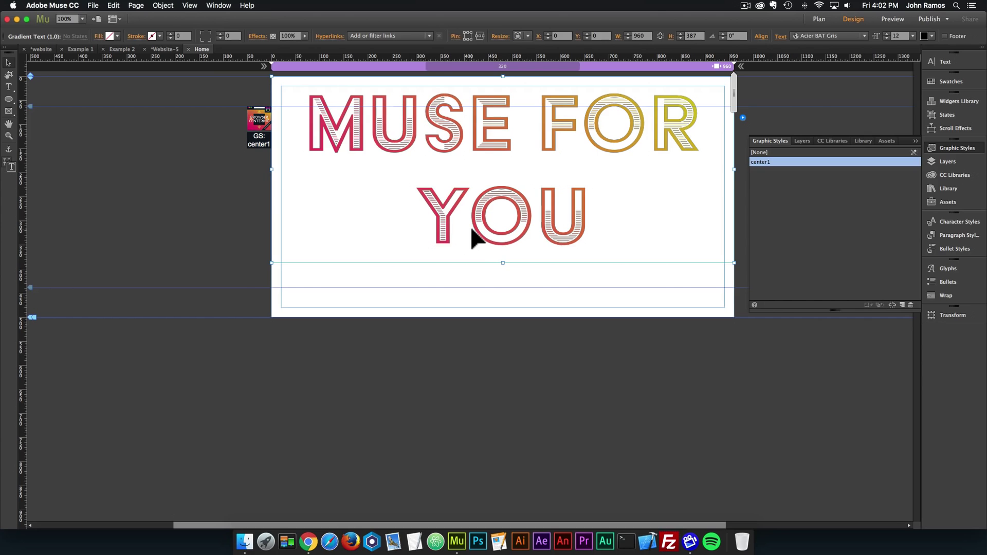
- Duplicate the Home page in the site plan and name the copy "Exmaple 2"
left_click(819, 19)
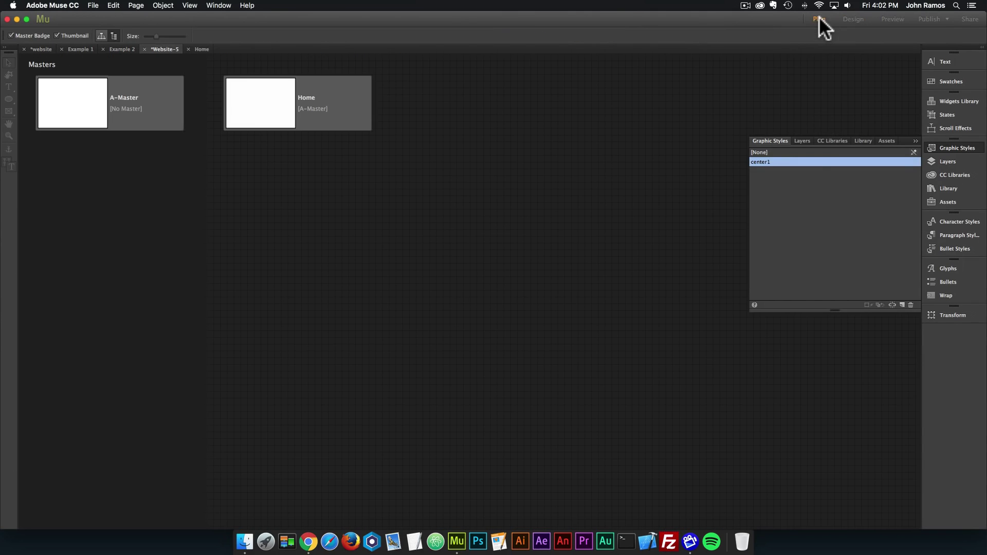
right_click(260, 101)
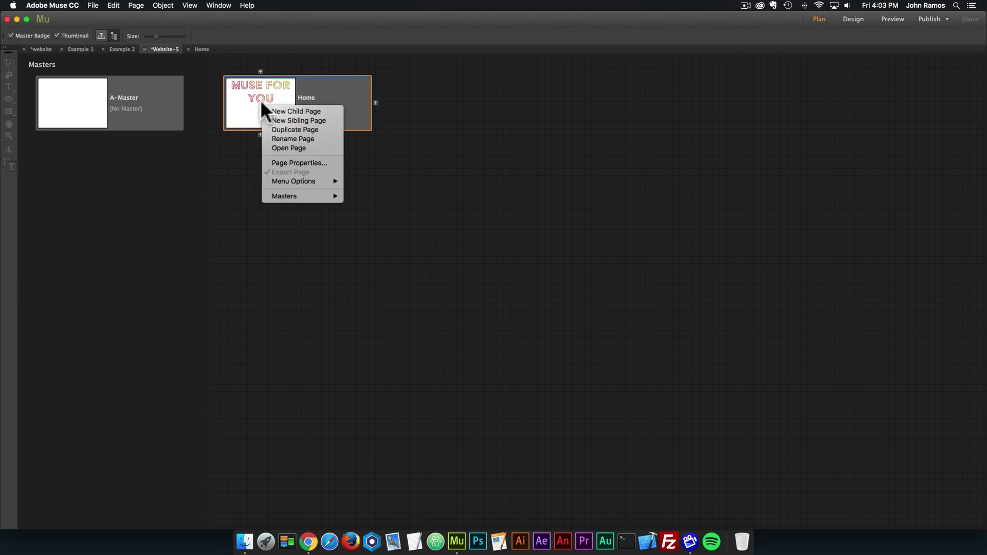
left_click(297, 130)
type("Exmaple 2")
key("Return")
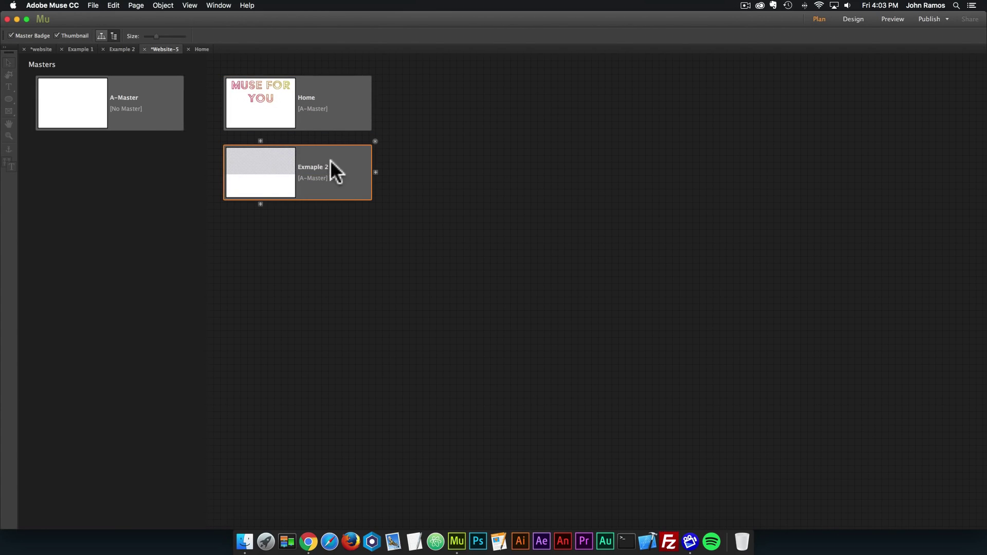
- Rename the duplicated page in the site plan as "Example 2"
double_click(322, 172)
type("Example 2")
key("Return")
- Open the Example 2 page for design and delete its existing gradient text widget
double_click(270, 182)
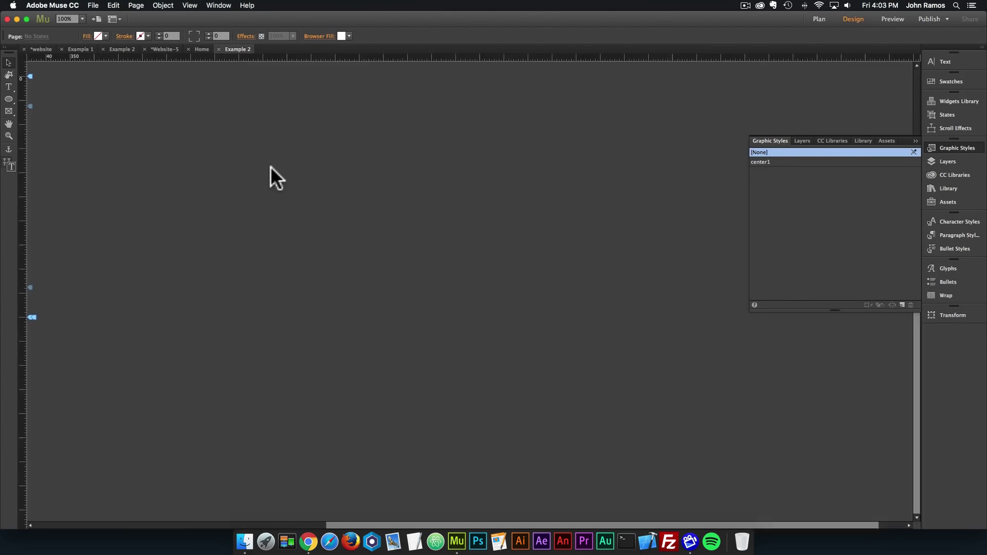
left_click(423, 183)
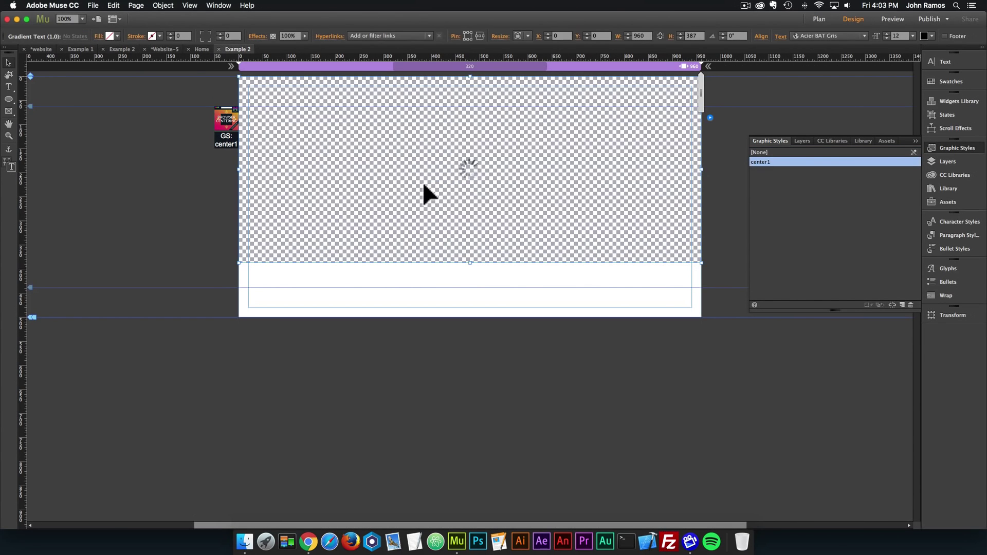
key("Delete")
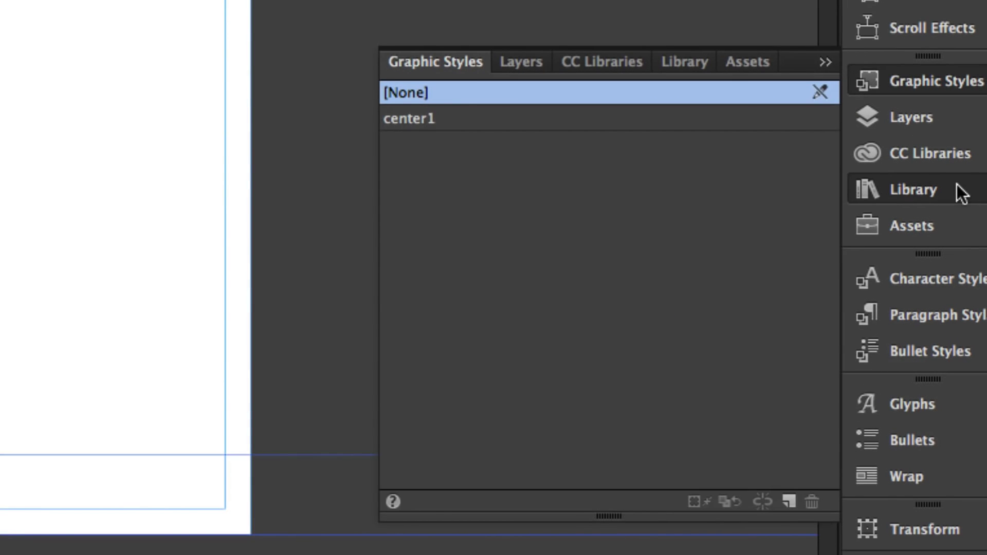
- Search the library for "gradient text" and place the Animated Gradient Text Widget near the upper part of the page
left_click(957, 187)
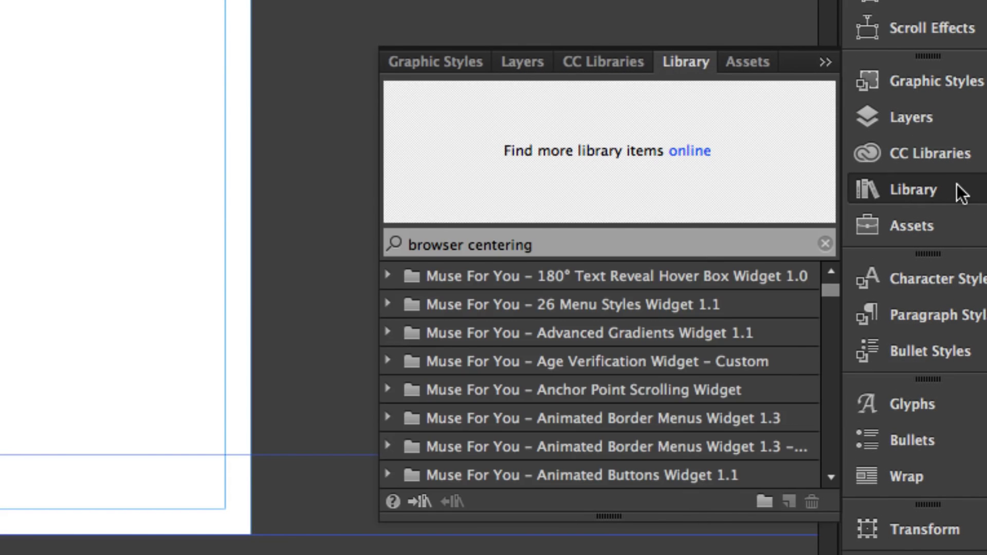
triple_click(566, 245)
type("gradeltn r")
key("BackSpace")
key("BackSpace")
key("BackSpace")
key("BackSpace")
key("BackSpace")
key("BackSpace")
type("ient text")
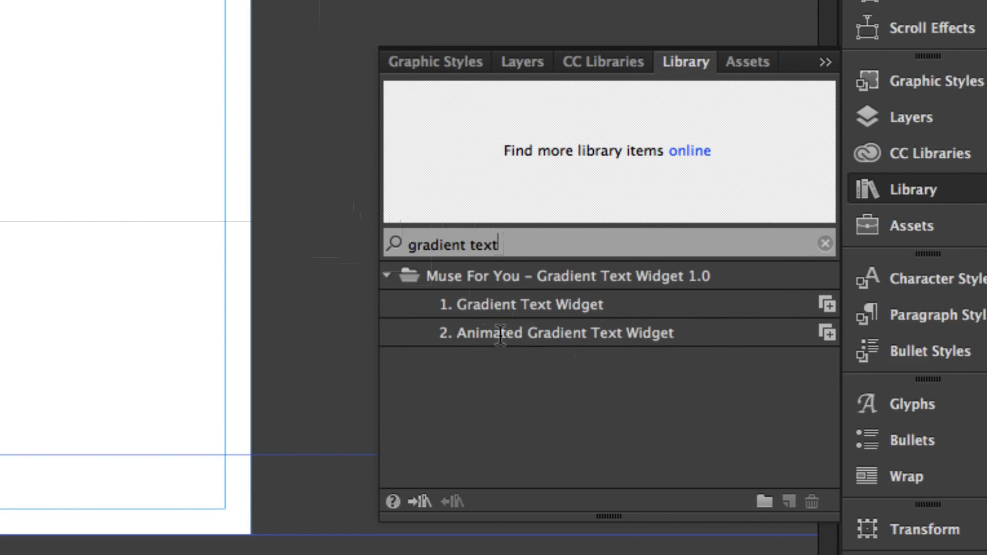
left_click(583, 335)
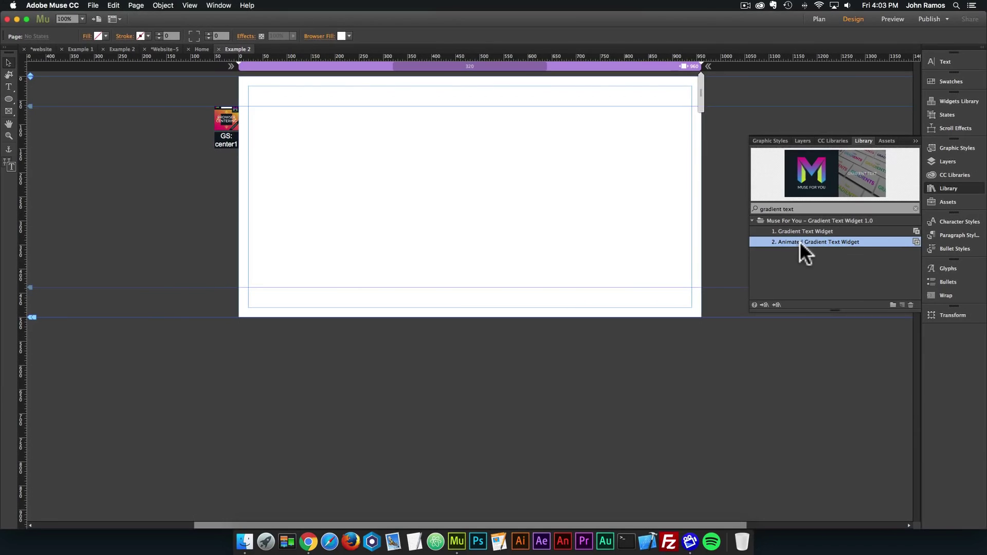
left_click_drag(566, 334, 327, 110)
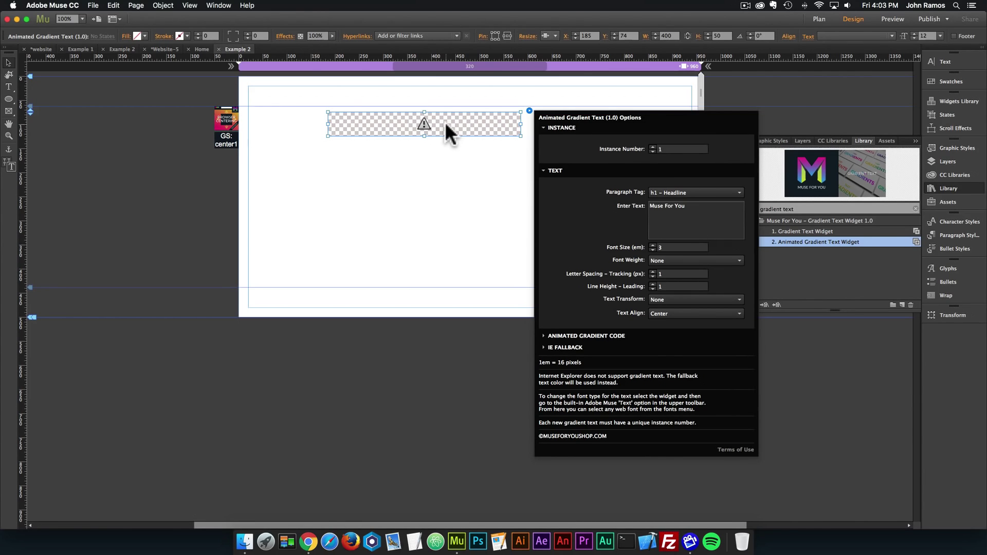
- Open the Gradient Animator site from the widget's Animated Gradient Code options and copy the colour E90D8B from the "colors and code" file
left_click(601, 335)
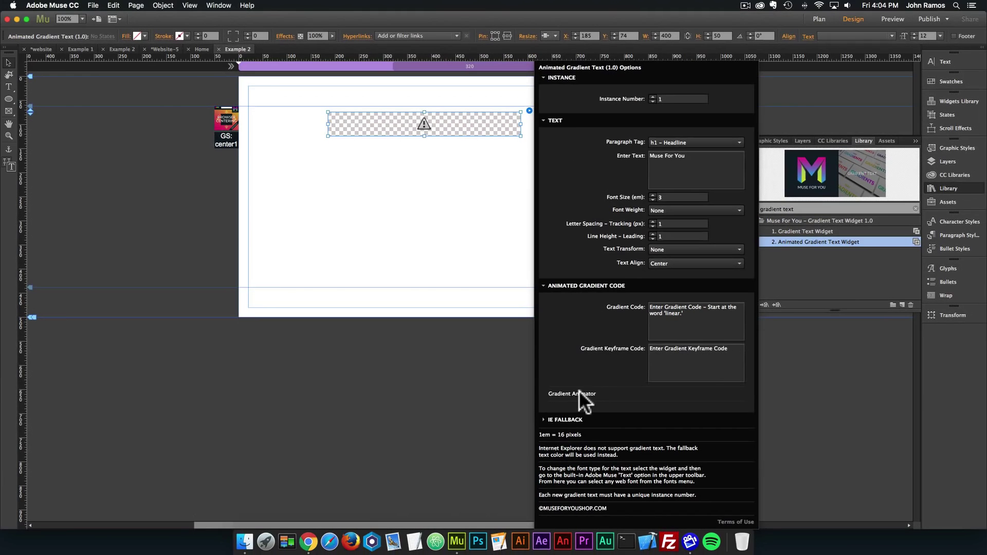
left_click(401, 513)
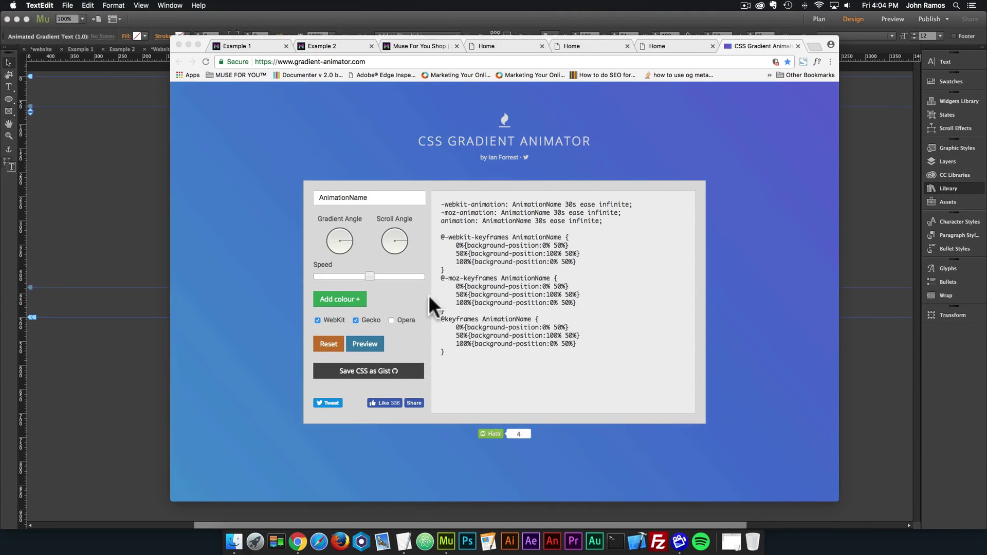
left_click(402, 538)
double_click(247, 66)
key("super+c")
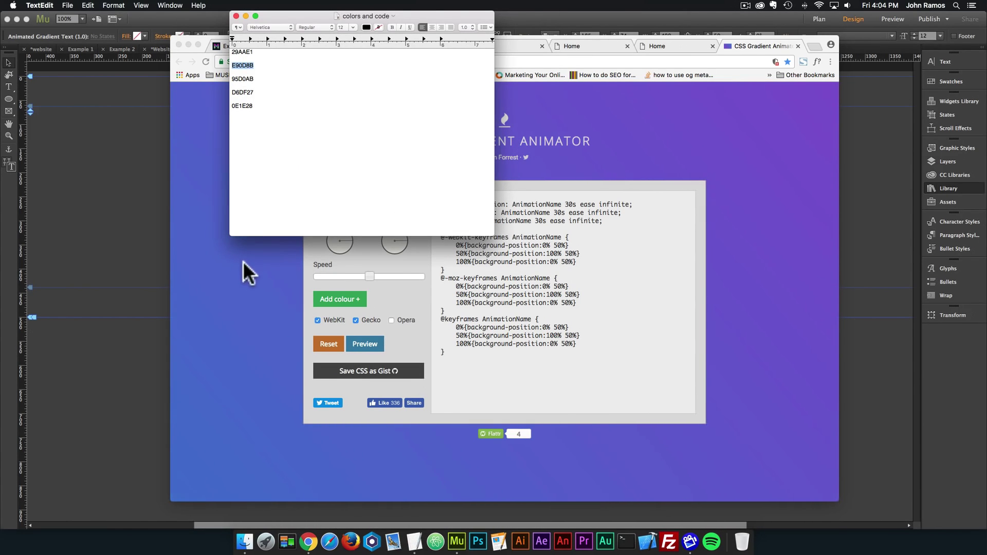
- Add a first colour to the gradient in the CSS Gradient Animator and set it to E90D8B
left_click(246, 262)
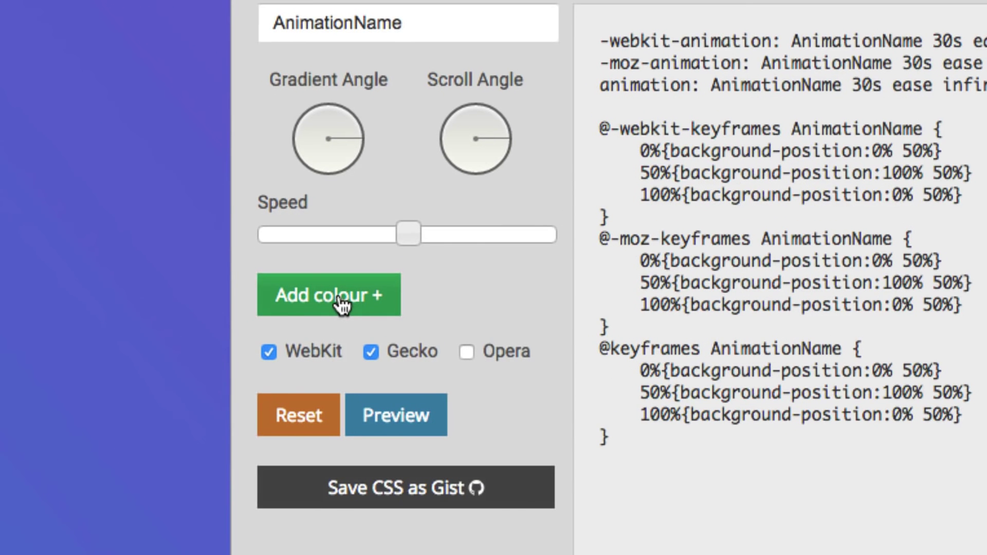
left_click(345, 302)
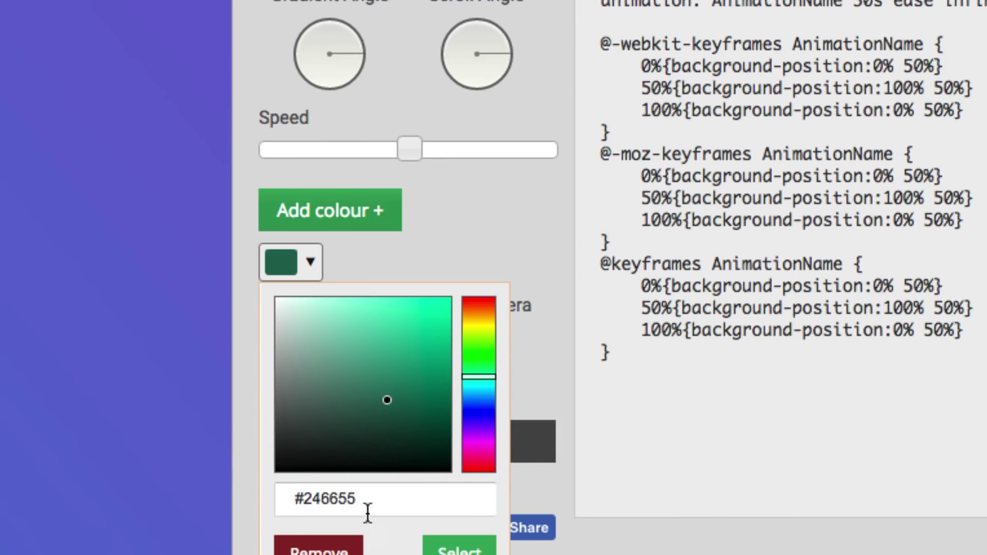
left_click_drag(366, 511, 254, 489)
key("super+v")
left_click(450, 549)
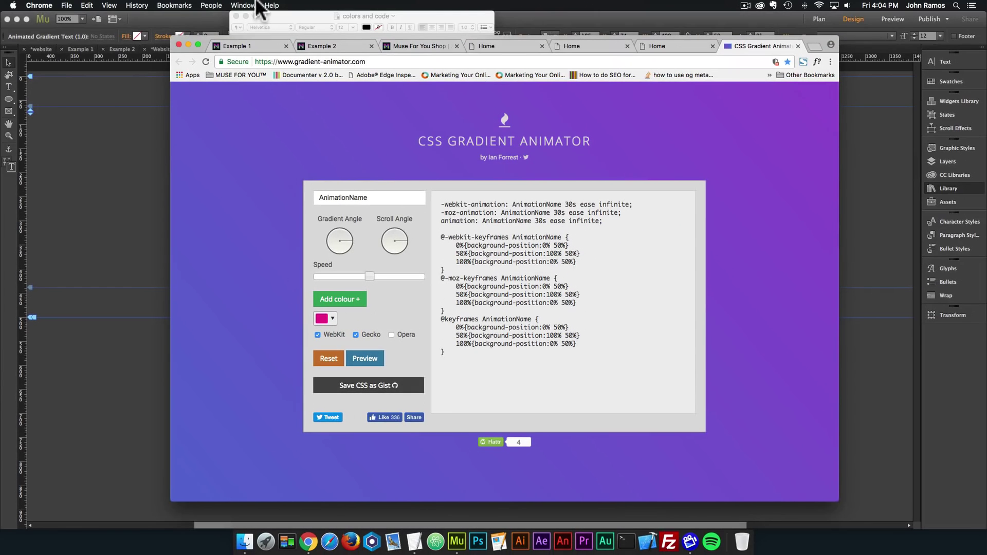
- Copy the colour D6DF27 from the "colors and code" file and add it as the gradient's second colour
left_click(278, 15)
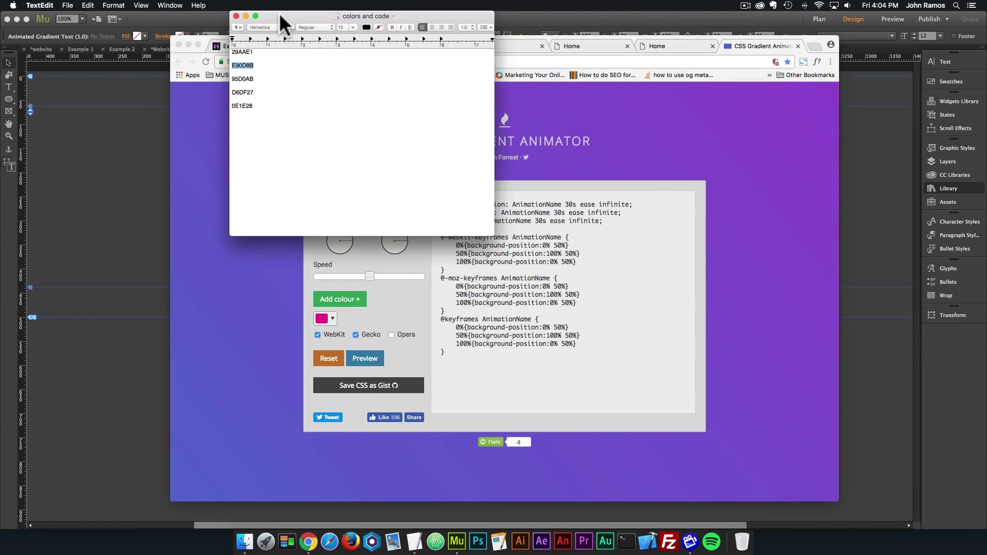
double_click(243, 92)
left_click(312, 255)
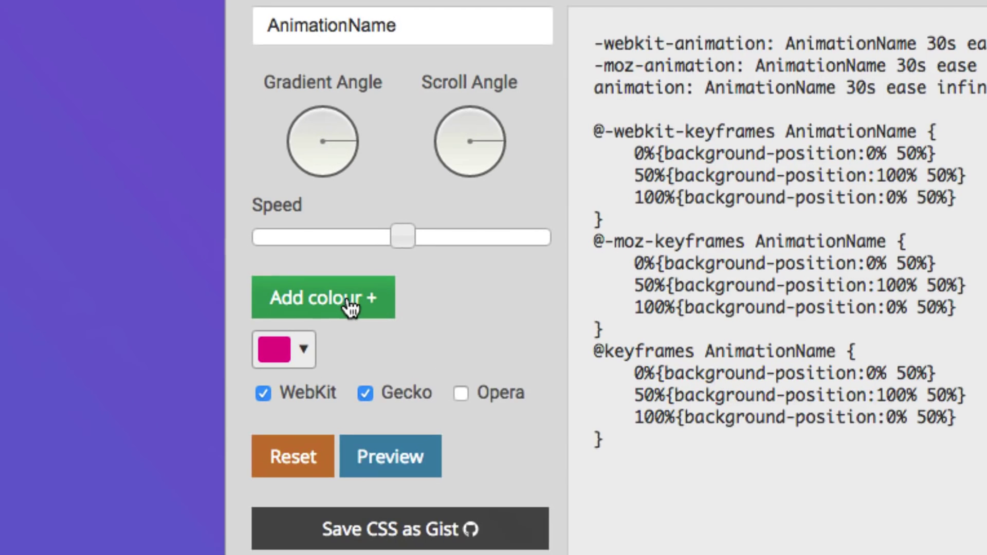
left_click(351, 308)
scroll(437, 507, "down", 2)
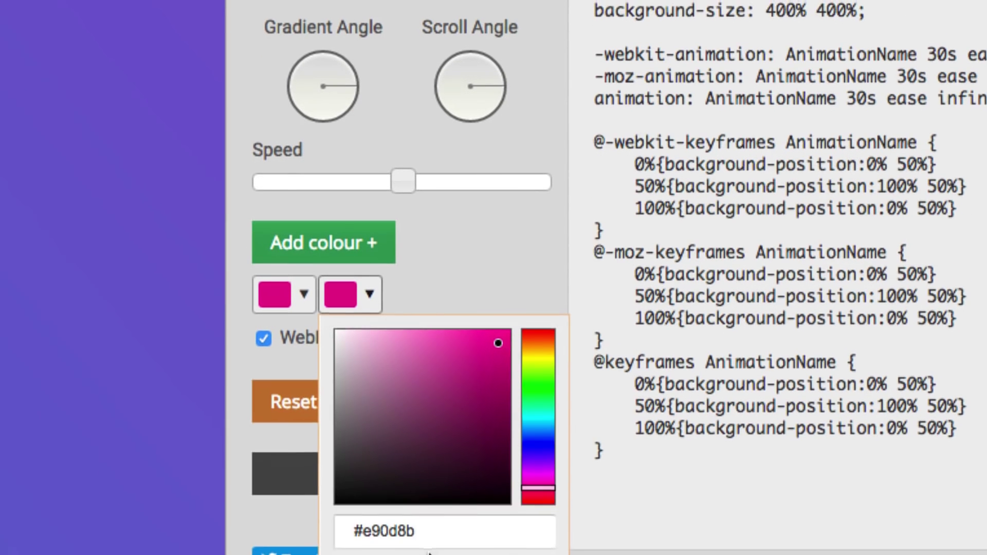
triple_click(432, 533)
key("super+v")
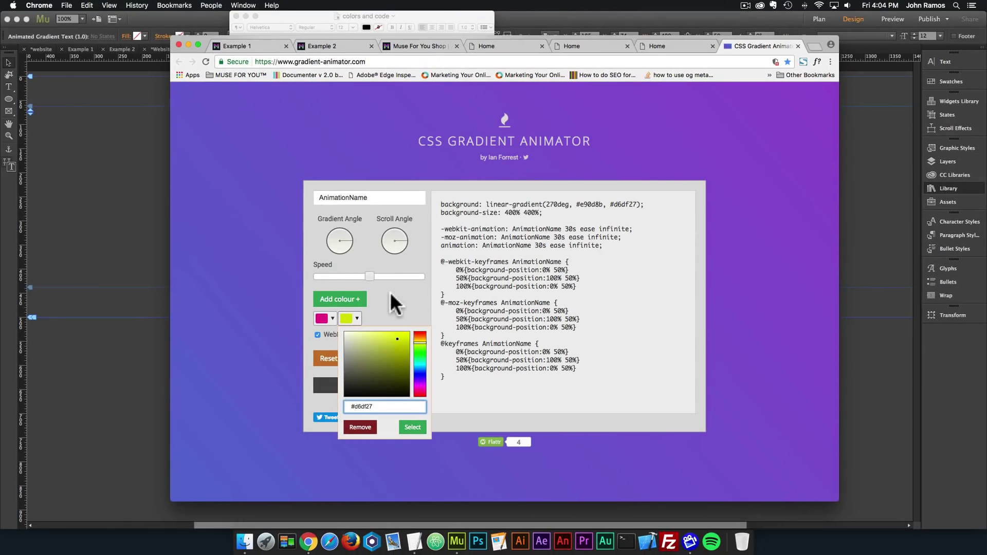
left_click(390, 289)
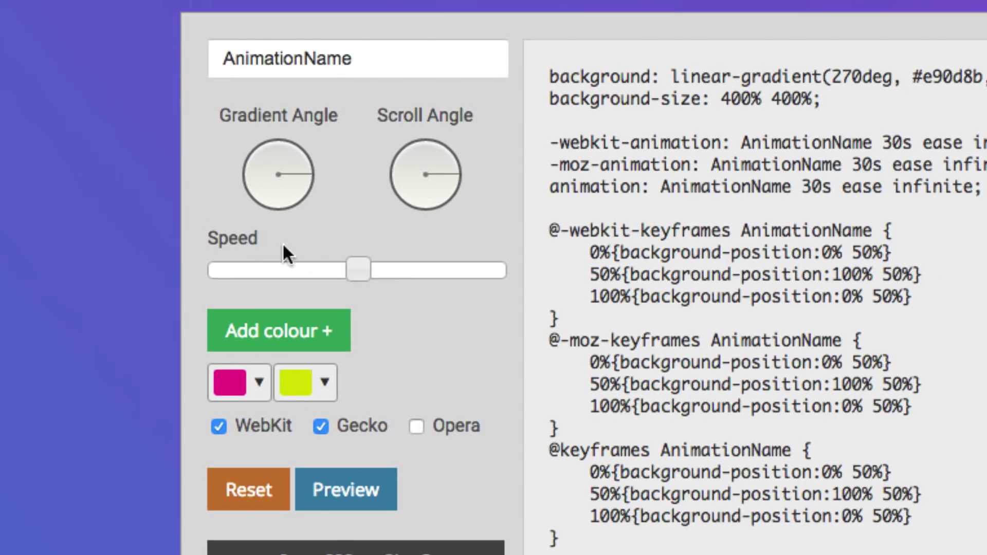
- Set the animation speed to 10s and the gradient angle to 215deg, match the scroll angle's tilt, and preview the gradient
left_click_drag(368, 277, 466, 270)
left_click_drag(310, 166, 304, 137)
left_click_drag(447, 165, 440, 153)
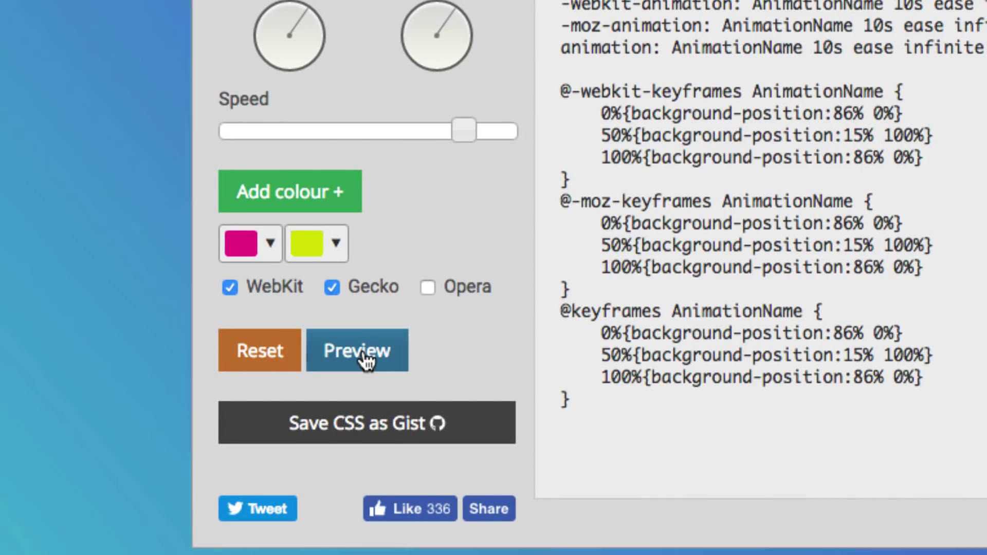
left_click(365, 360)
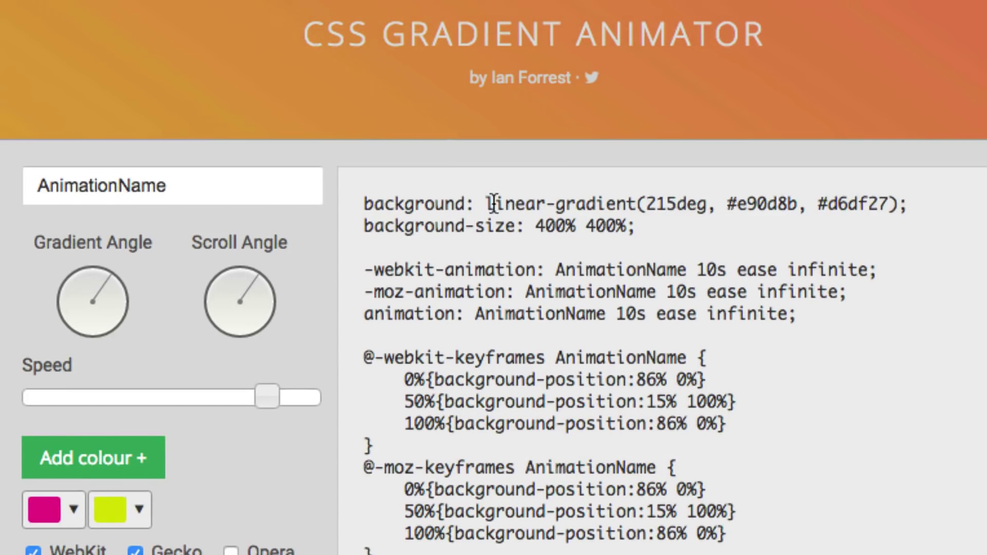
- Copy the generated CSS from the word "linear-gradient" through the last animation line, leaving out "background:" and the keyframes
left_click_drag(486, 202, 588, 239)
left_click_drag(760, 297, 813, 315)
left_click(377, 203)
left_click_drag(365, 203, 395, 203)
left_click(484, 203)
left_click_drag(483, 203, 505, 236)
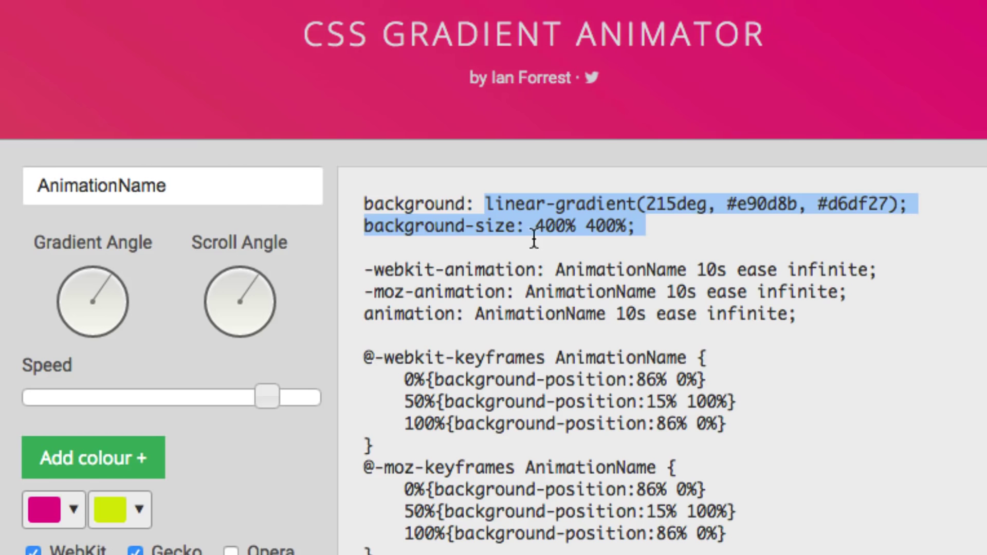
left_click(486, 203)
left_click_drag(486, 203, 817, 315)
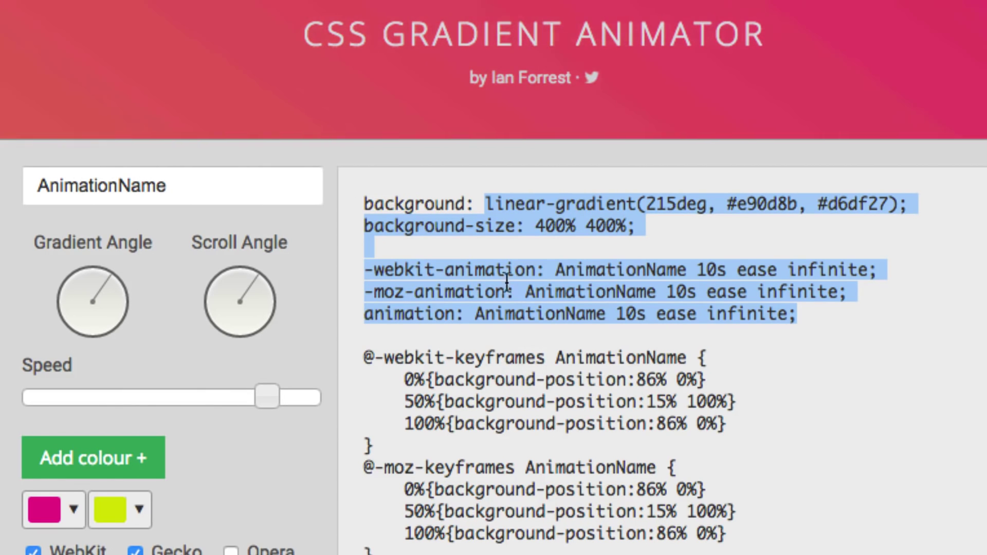
left_click(487, 204)
left_click_drag(487, 204, 809, 315)
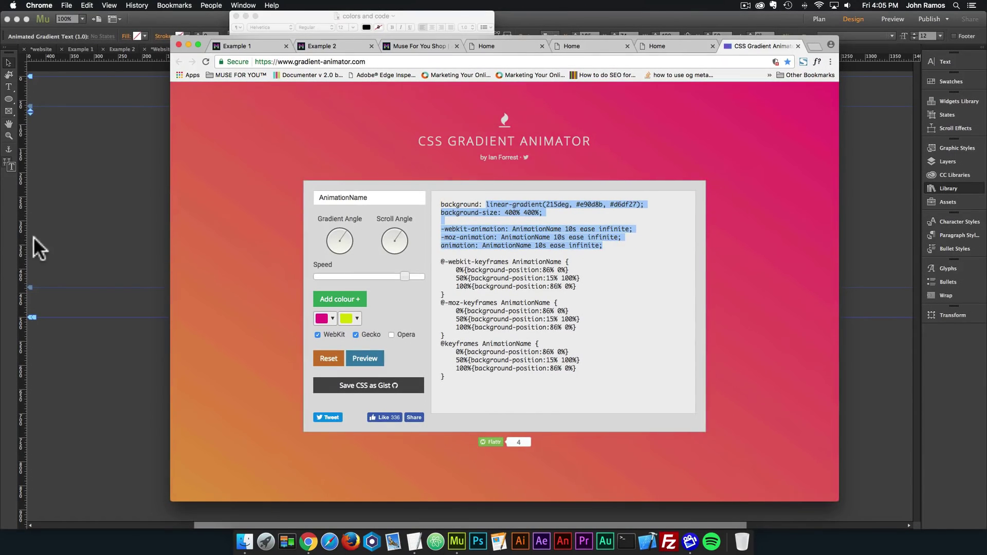
- Switch back to Adobe Muse and replace the widget's Gradient Code placeholder with the copied linear-gradient code
left_click(31, 242)
left_click(504, 131)
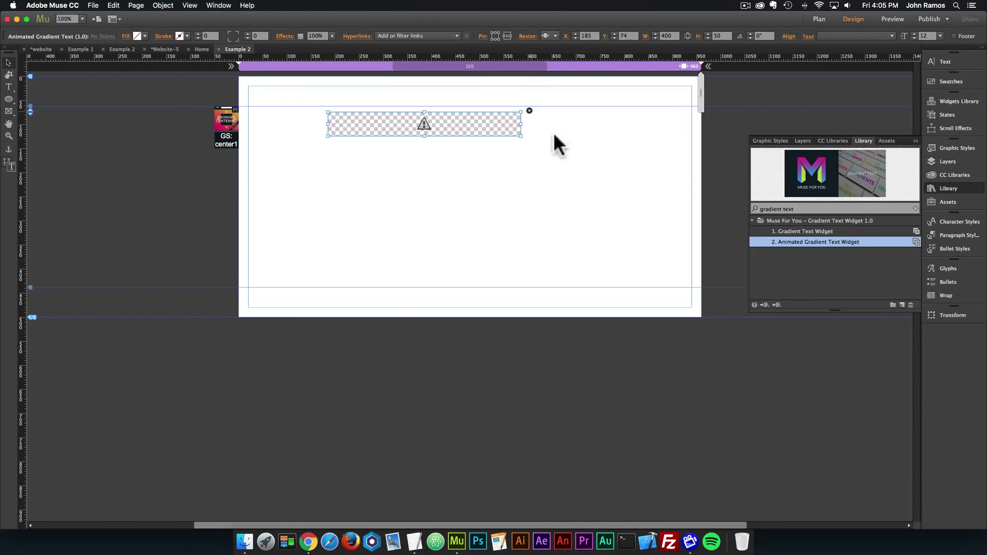
left_click(530, 110)
left_click(597, 334)
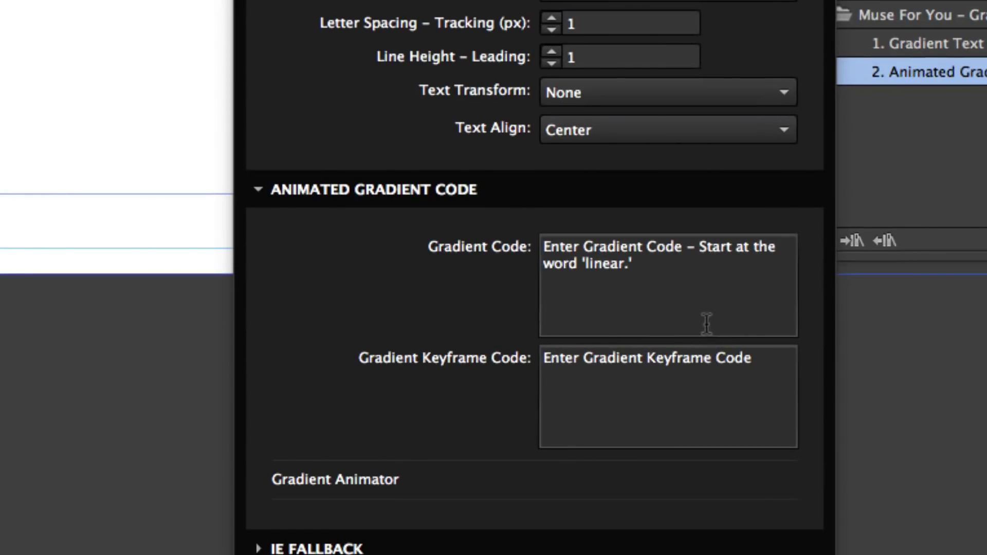
left_click(710, 312)
left_click_drag(710, 311, 627, 305)
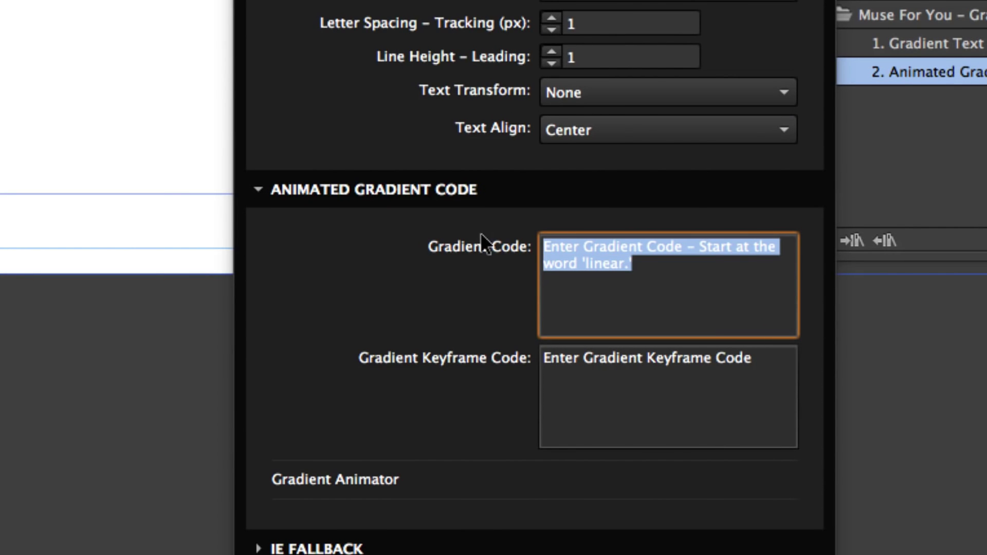
left_click(633, 265)
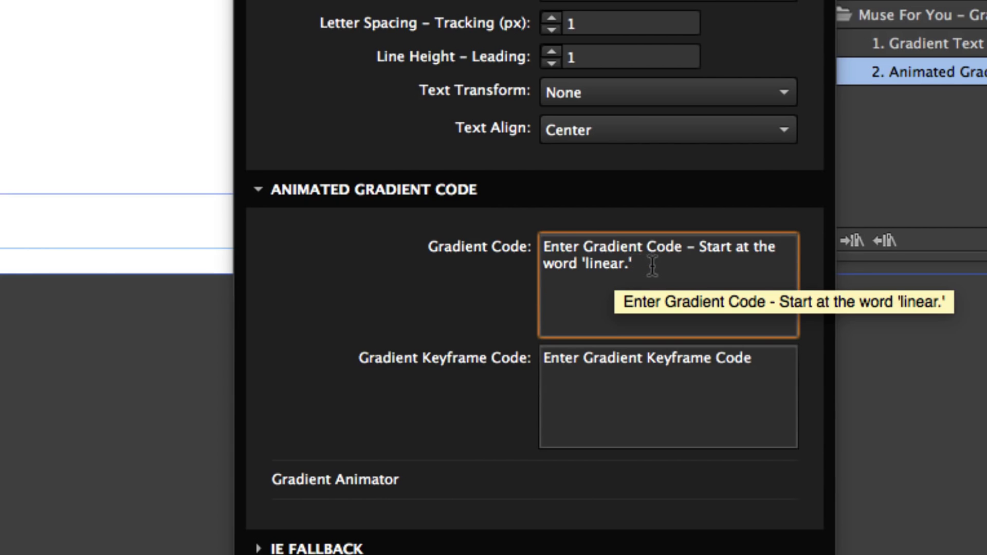
left_click_drag(648, 265, 483, 224)
key("super+v")
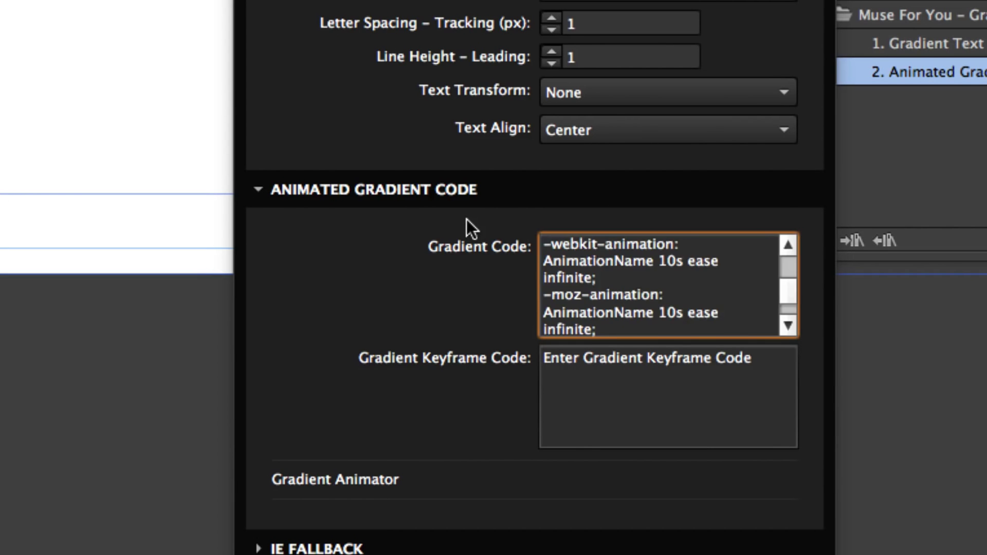
left_click(467, 218)
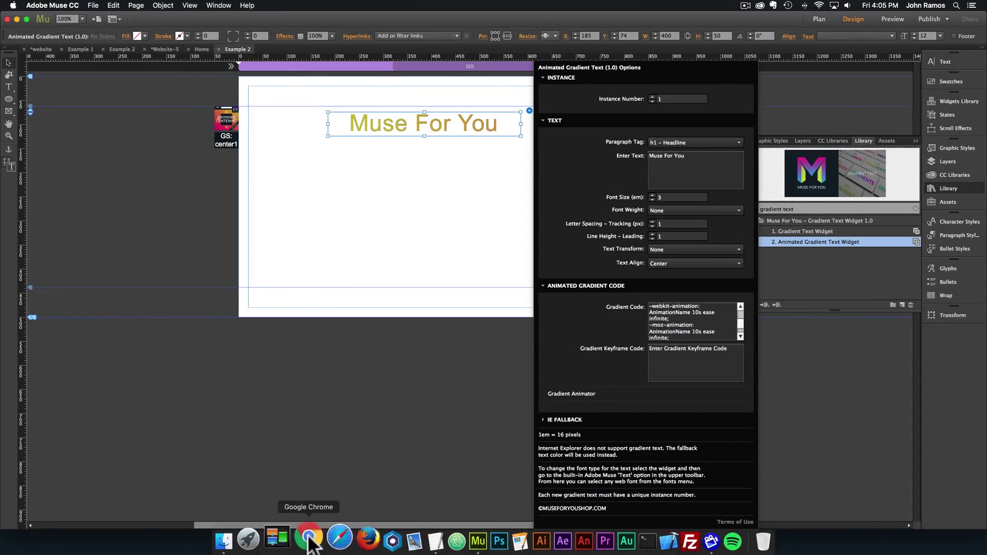
left_click(309, 540)
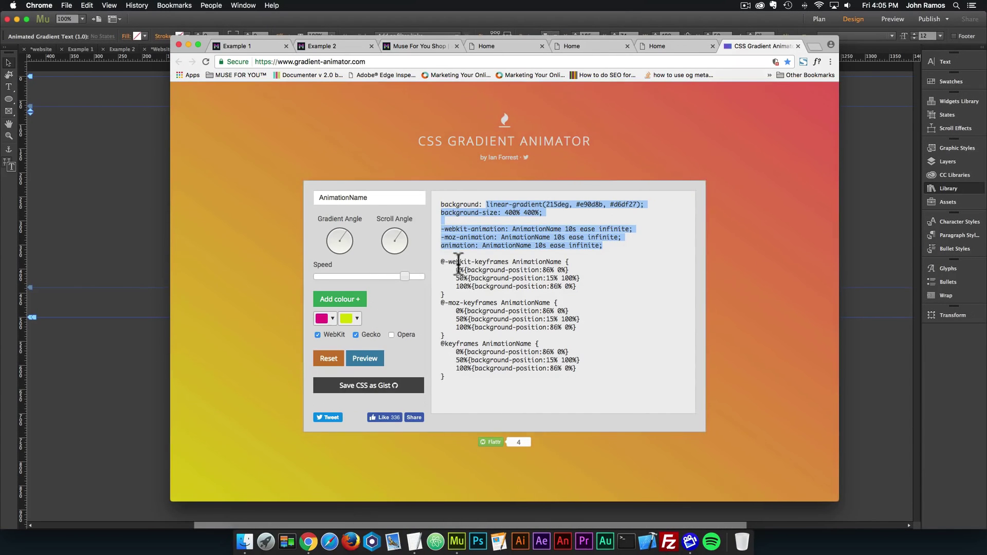
left_click_drag(441, 261, 493, 390)
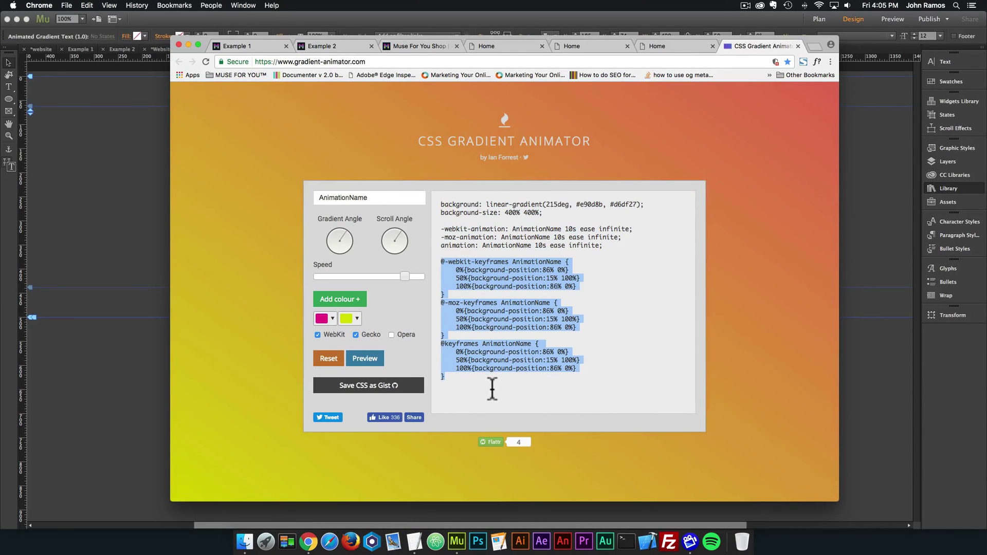
left_click(120, 179)
left_click(298, 537)
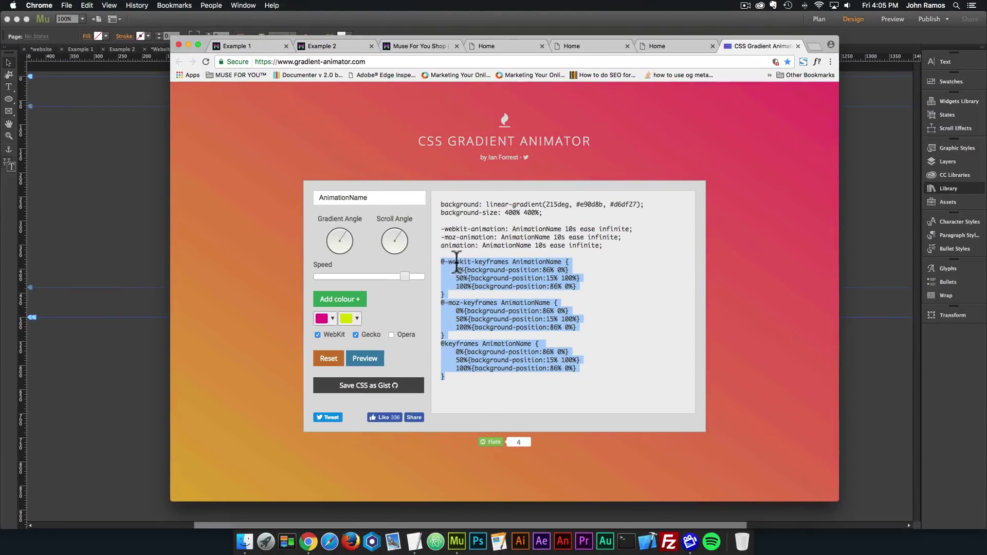
left_click_drag(439, 259, 457, 389)
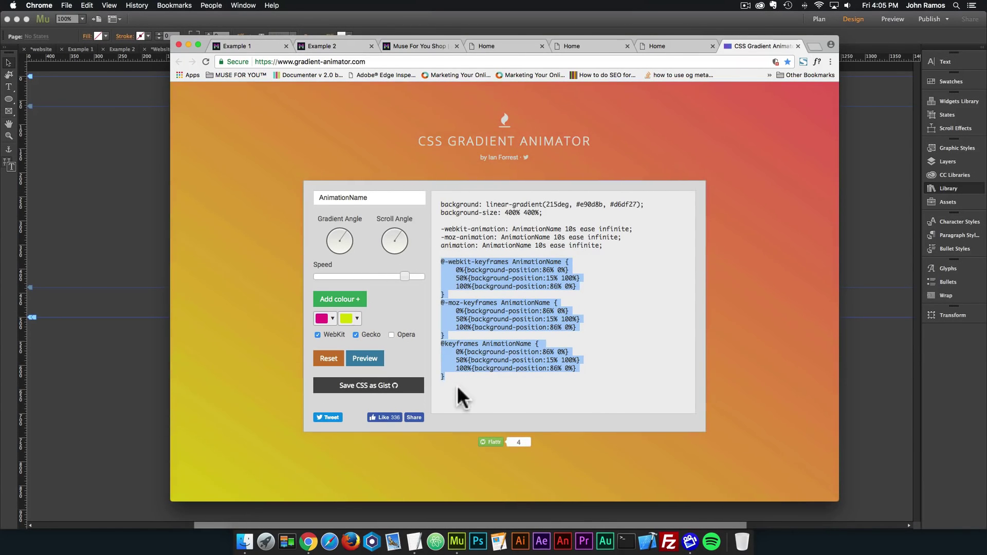
- Switch back to Adobe Muse and replace the widget's Gradient Keyframe Code placeholder with the copied keyframe code
left_click(118, 202)
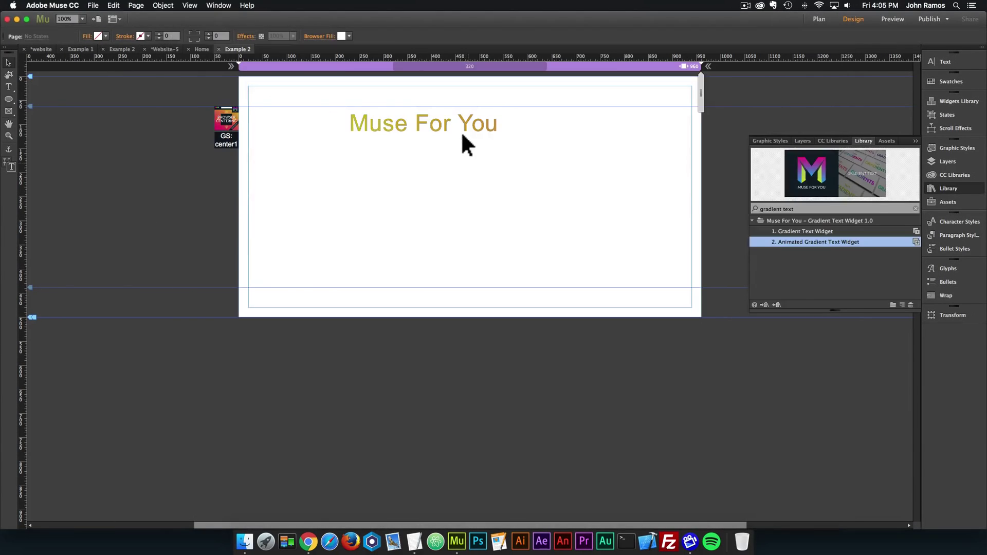
left_click(463, 129)
left_click(529, 111)
left_click(596, 337)
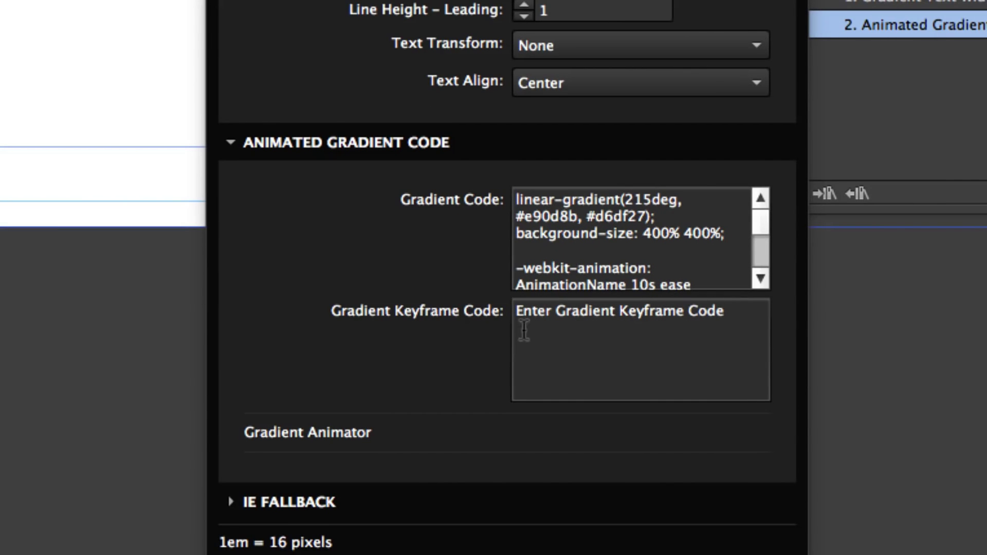
left_click(727, 351)
left_click_drag(726, 315, 397, 290)
key("super+v")
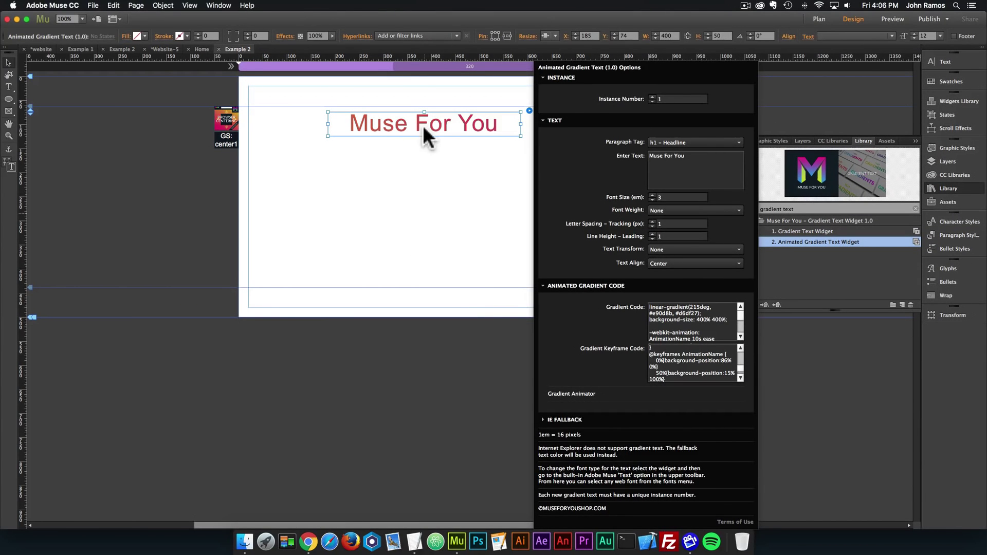
- Set the animated gradient text's font to Acier BAT Gris and increase its font size
left_click(424, 127)
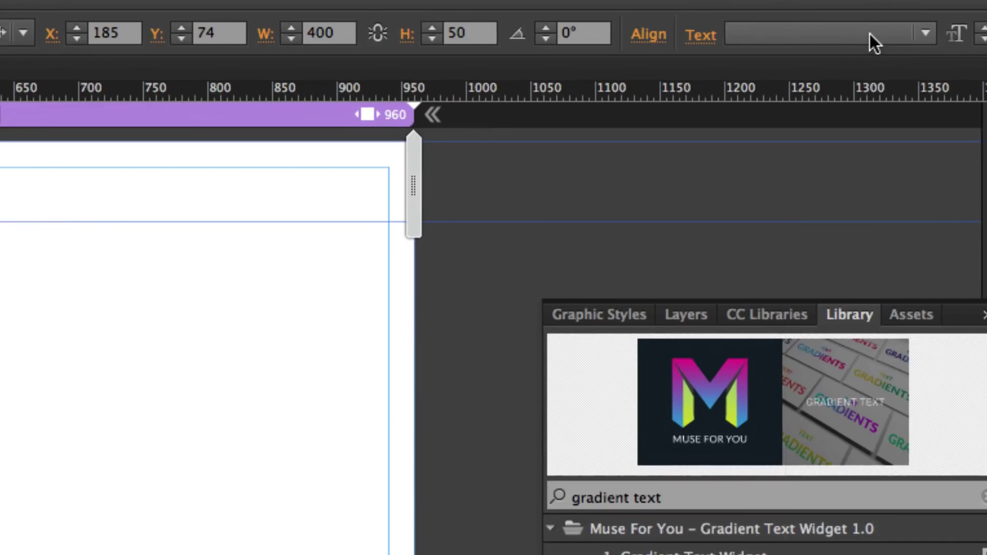
left_click(867, 36)
left_click(762, 142)
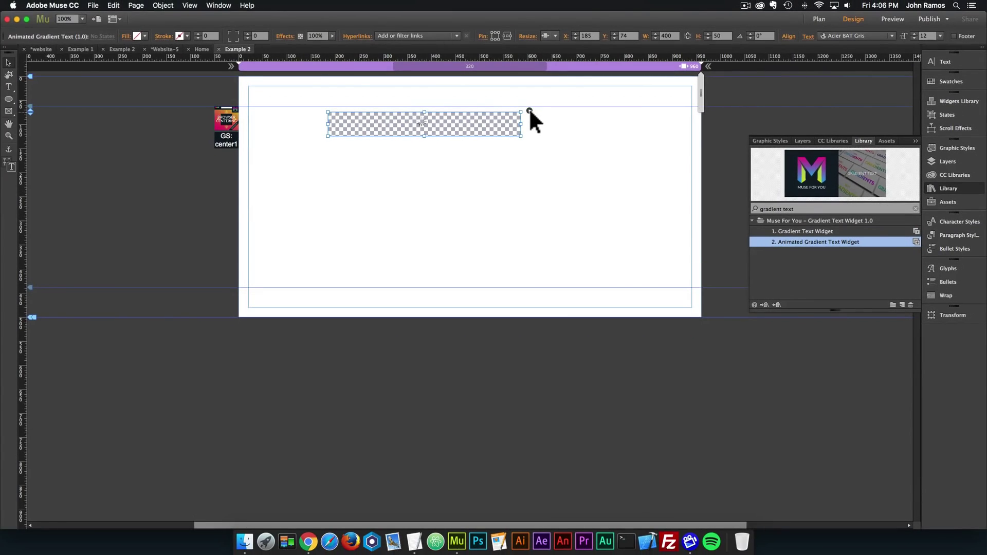
left_click(529, 111)
left_click(653, 244)
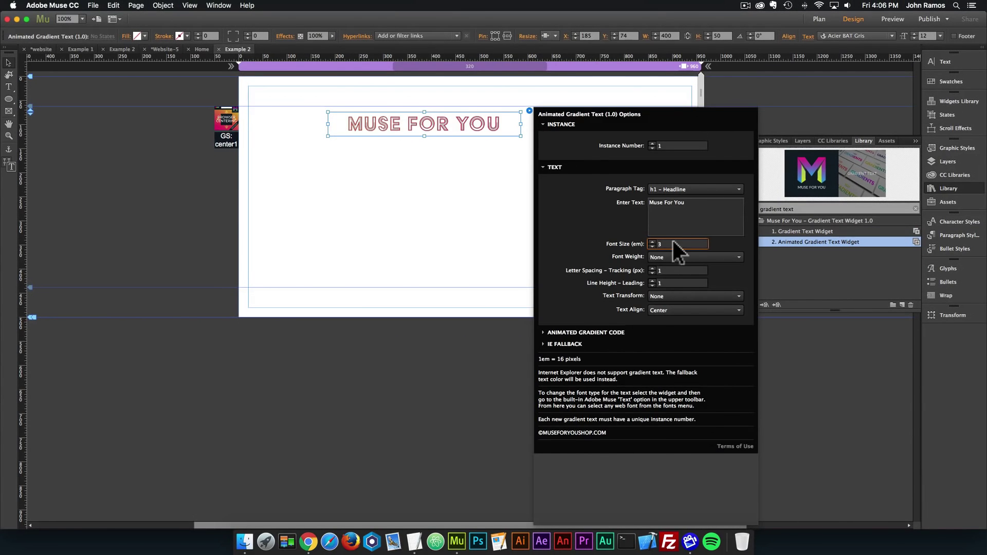
type("2")
key("Return")
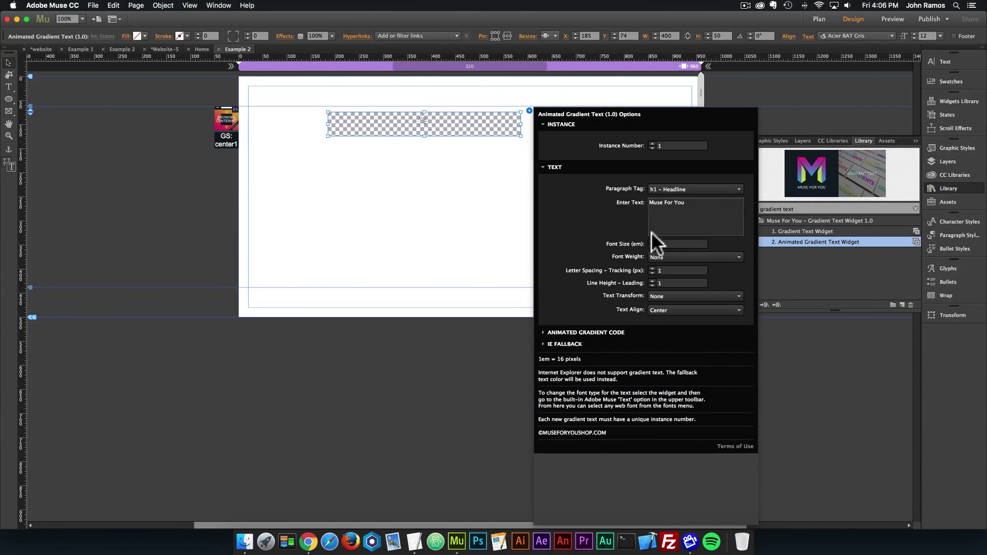
- Move the text widget to the page's upper-left corner, stretch it to 960 wide and reduce its height to 387
left_click_drag(421, 198, 369, 165)
left_click_drag(431, 259, 701, 260)
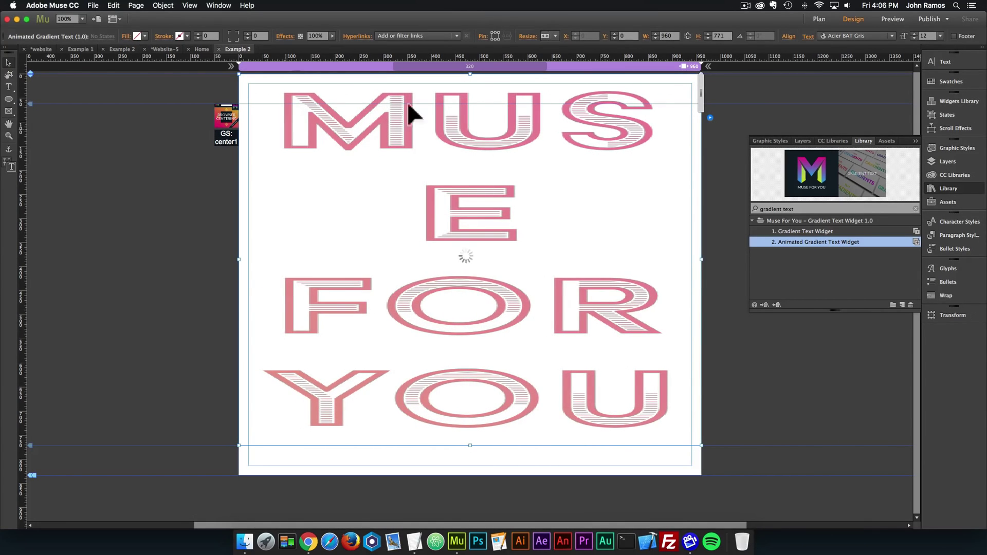
left_click_drag(470, 446, 487, 187)
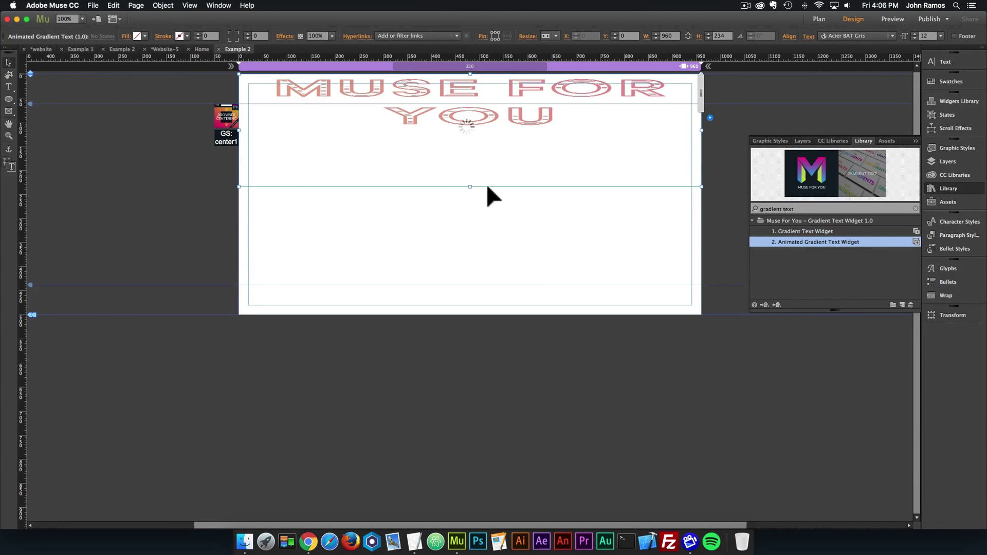
left_click_drag(488, 186, 487, 251)
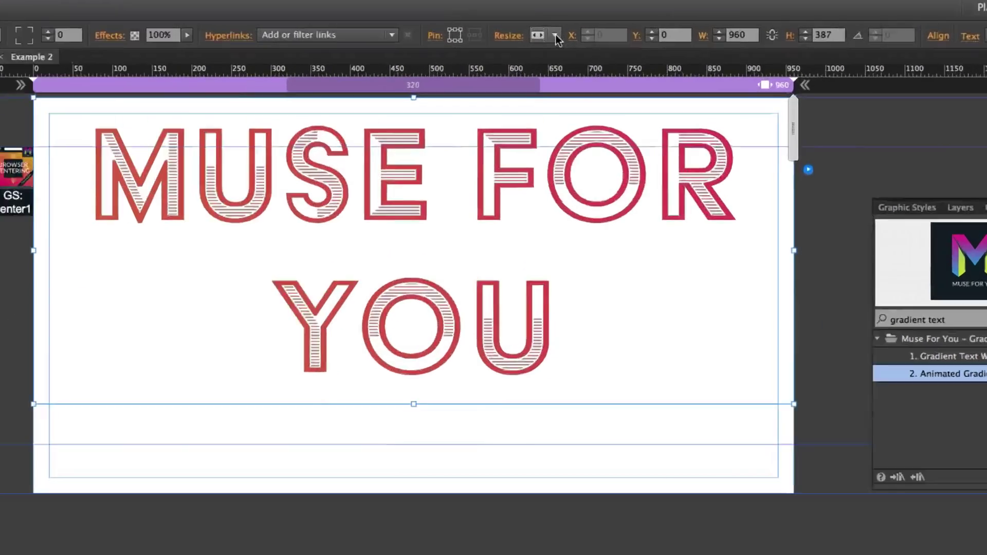
- Set the text widget's resize behaviour to None
left_click(555, 36)
left_click(558, 49)
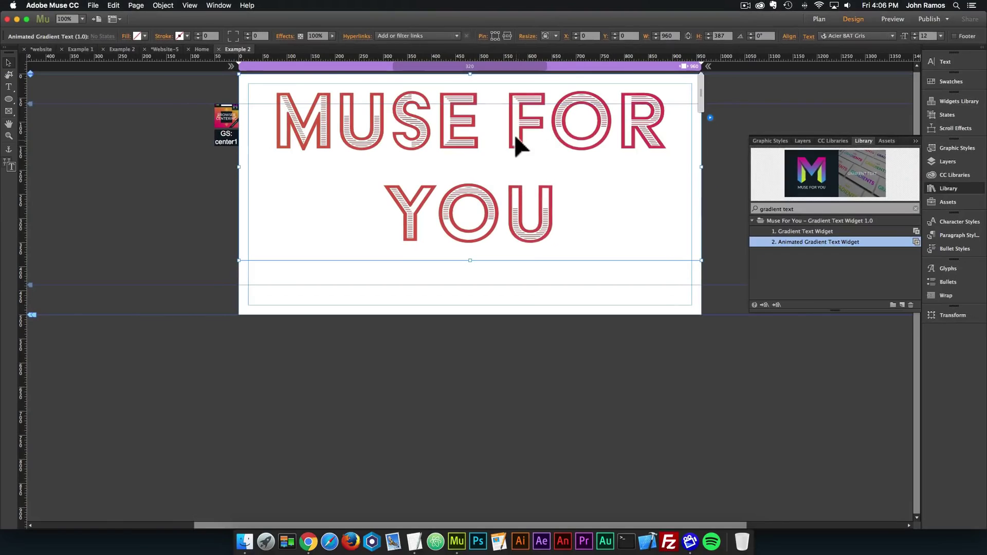
right_click(495, 297)
mouse_move(636, 507)
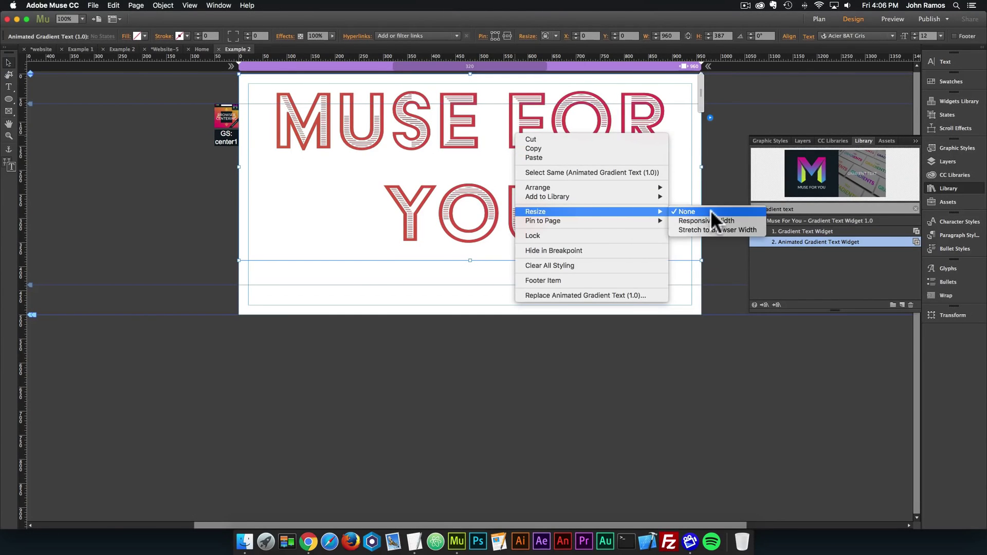
left_click(711, 220)
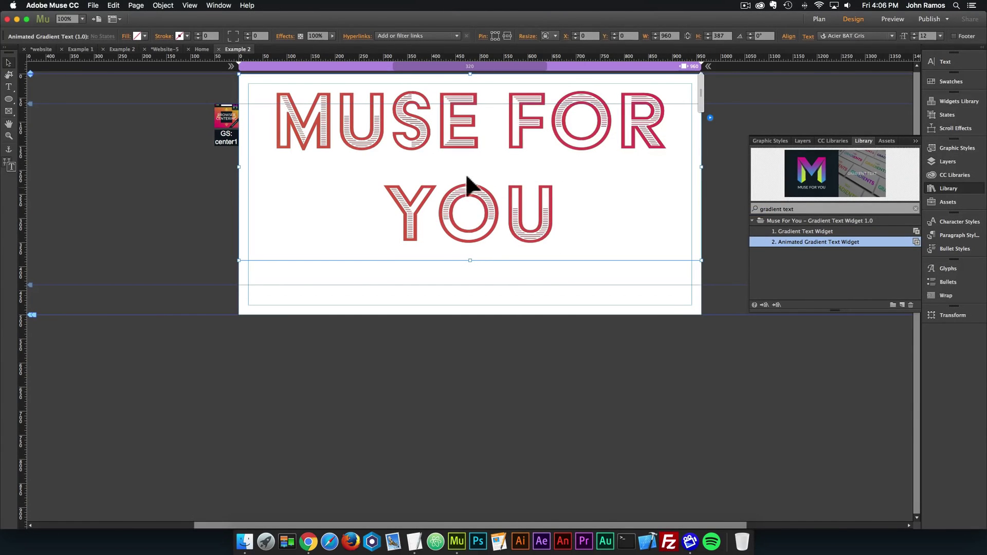
- Check the Browser Centering widget's graphic style name and assign the center1 graphic style to the gradient text widget
left_click(230, 124)
left_click(248, 101)
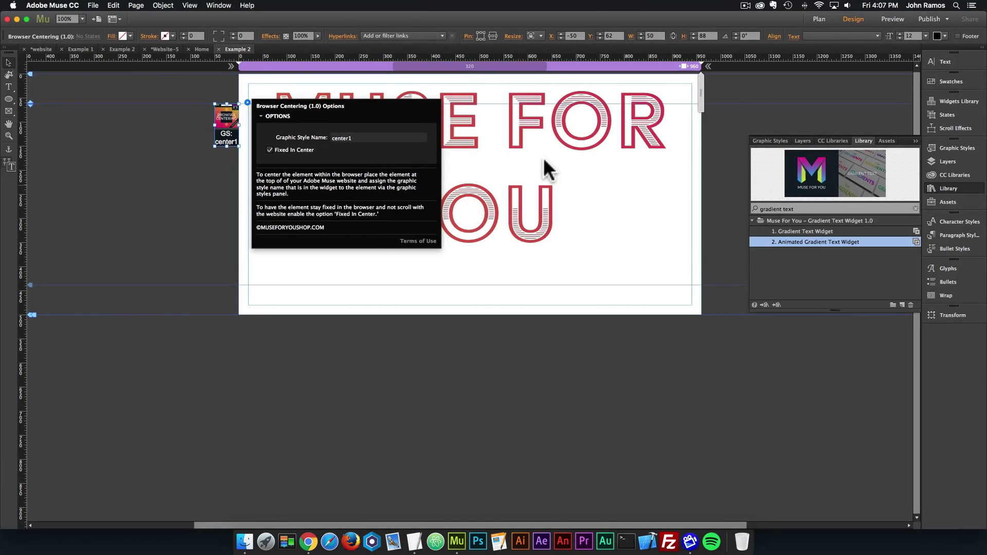
left_click(544, 157)
left_click(543, 156)
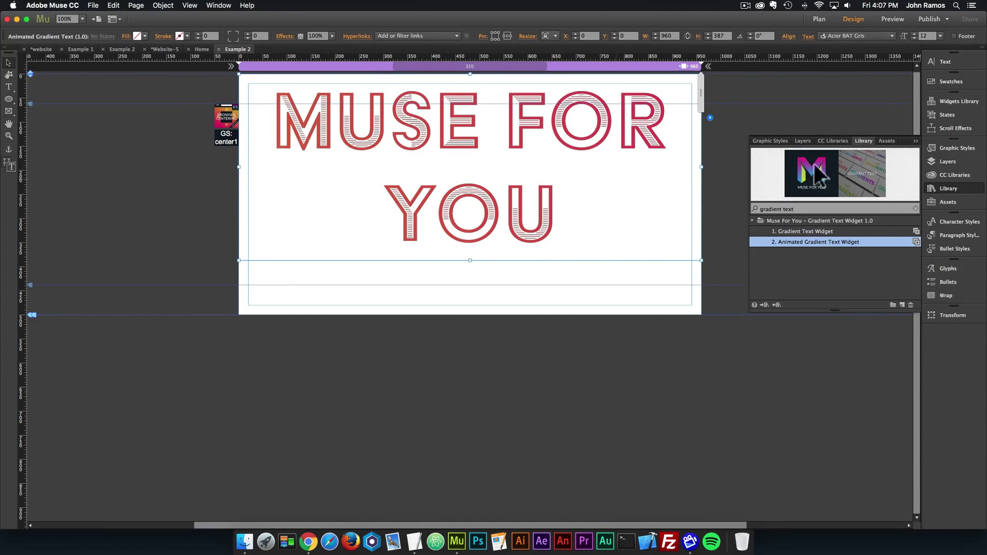
left_click(947, 147)
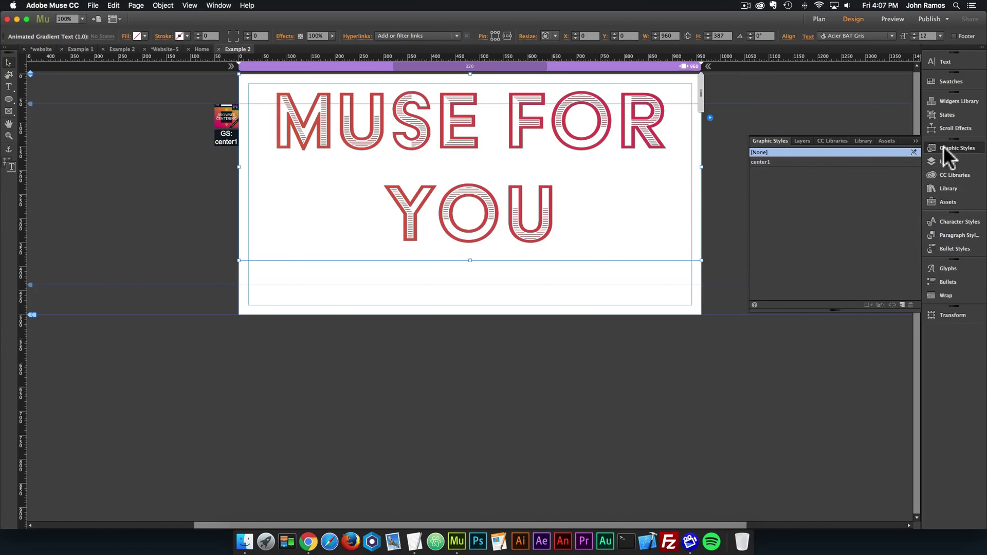
left_click(763, 161)
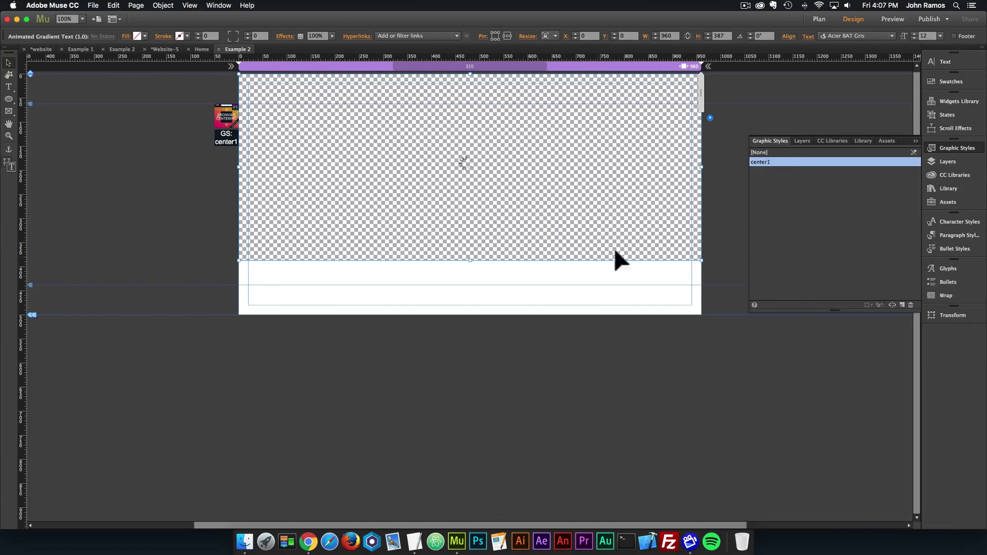
left_click(122, 181)
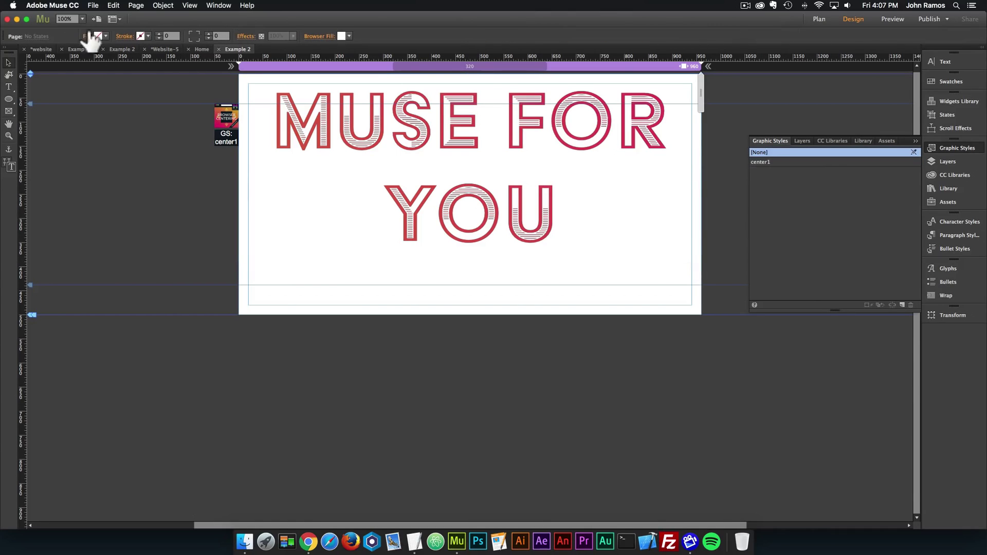
- Preview the page in the browser and compare it with the finished Example 1 page
left_click(93, 5)
left_click(122, 159)
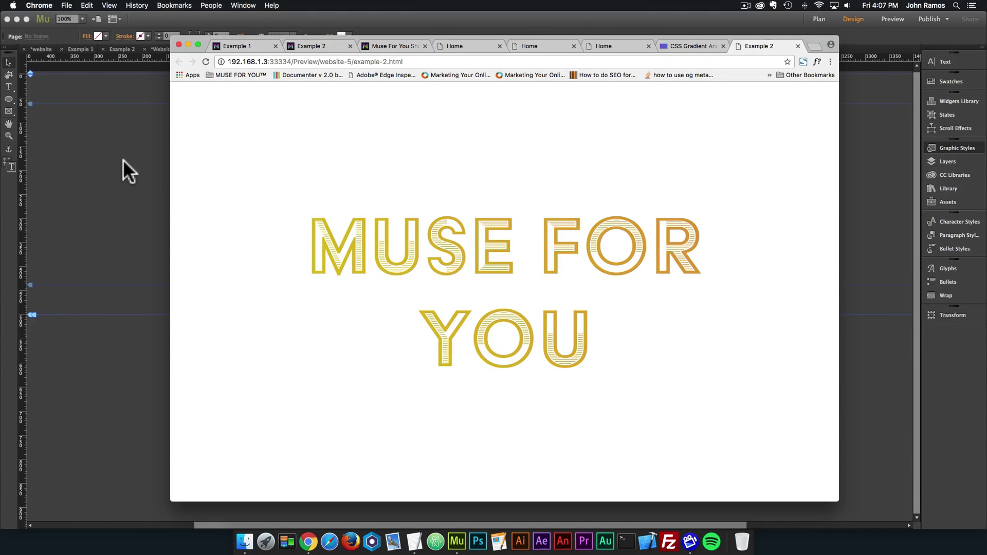
left_click(248, 45)
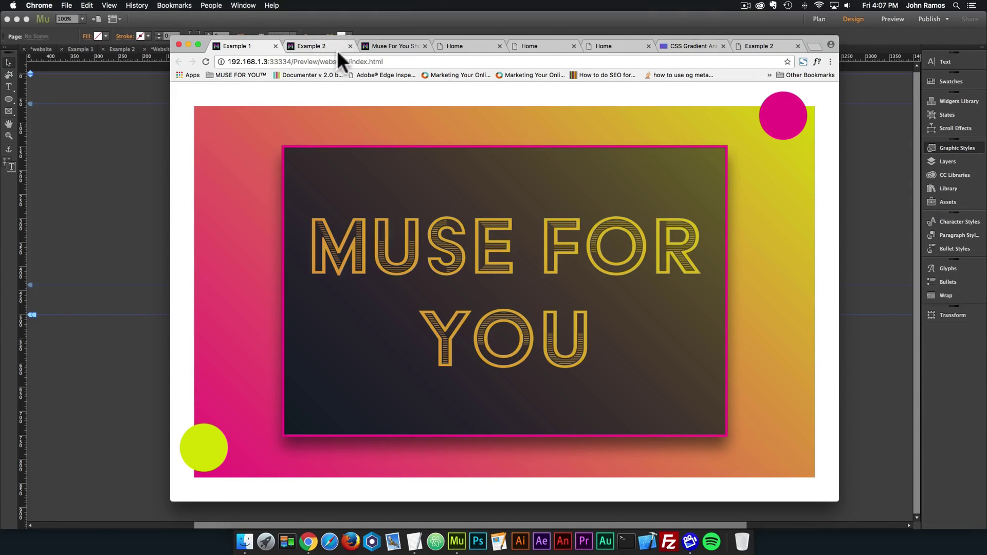
left_click(764, 49)
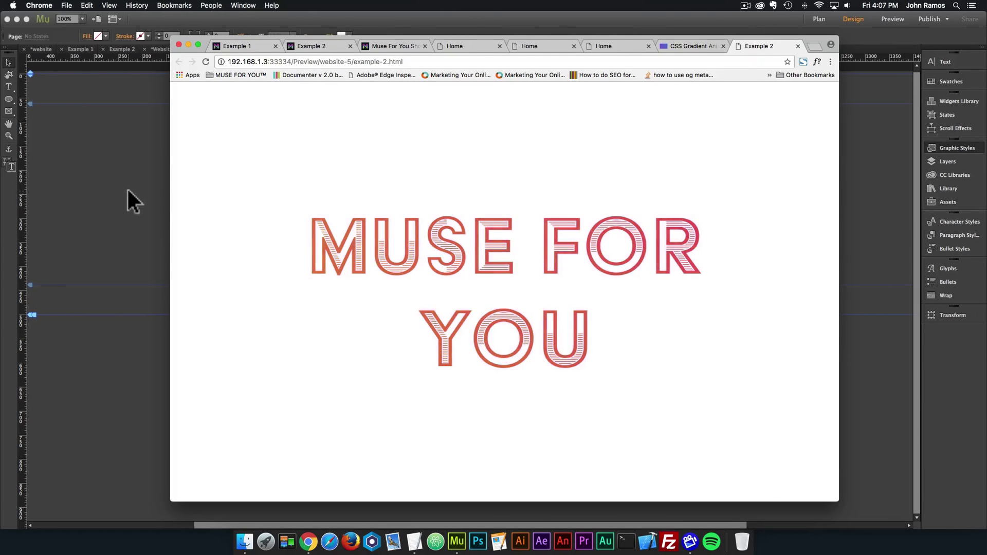
left_click(238, 44)
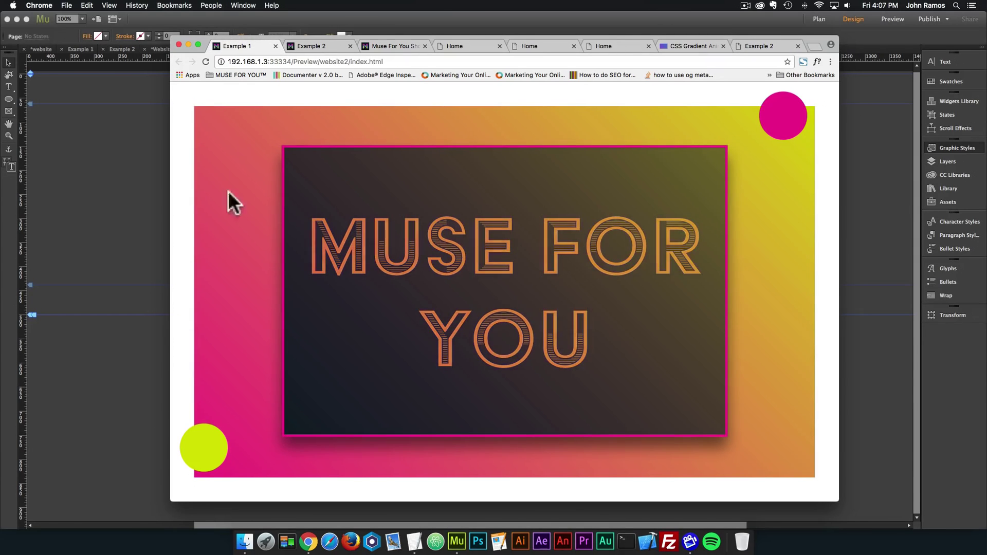
left_click(761, 44)
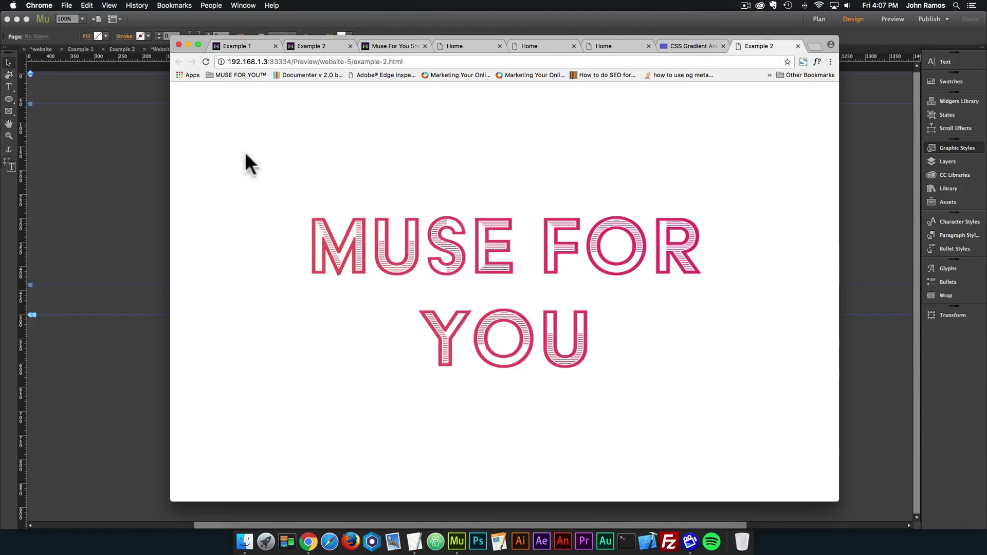
- Return to Adobe Muse, search the library for "advanced gradients" and place the Fullscreen - 2 Colors widget beside the page, below the Browser Centering widget
left_click(118, 156)
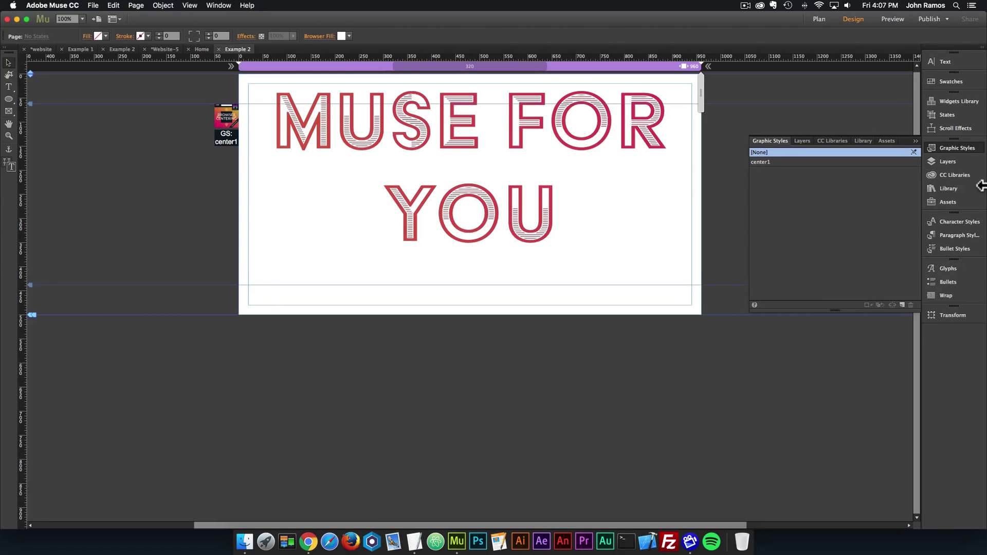
left_click(961, 188)
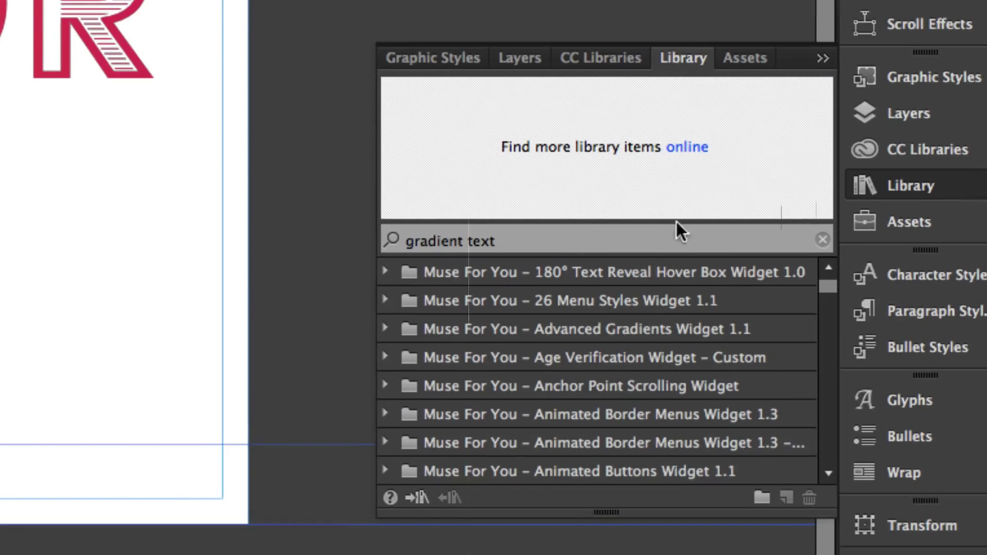
left_click_drag(549, 244, 347, 229)
left_click(935, 191)
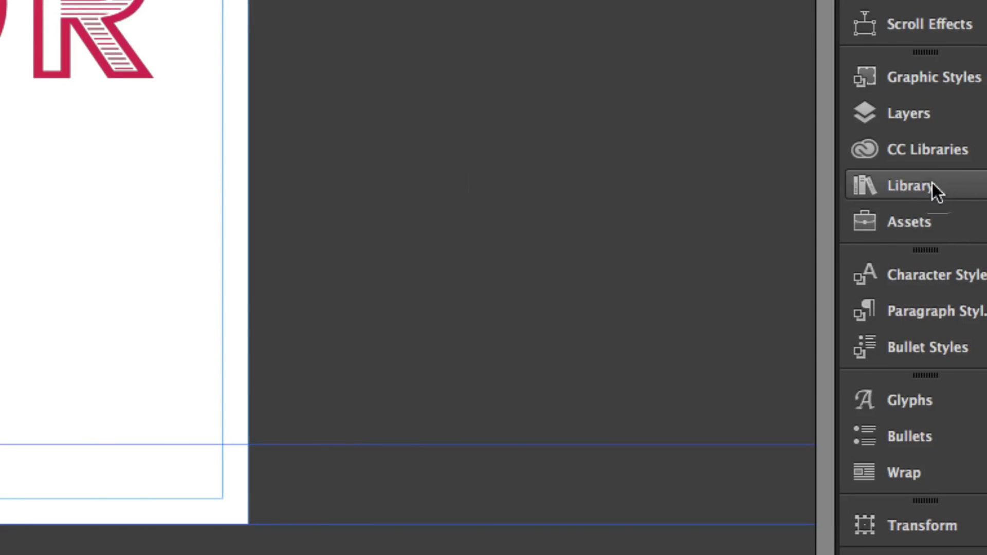
left_click(933, 190)
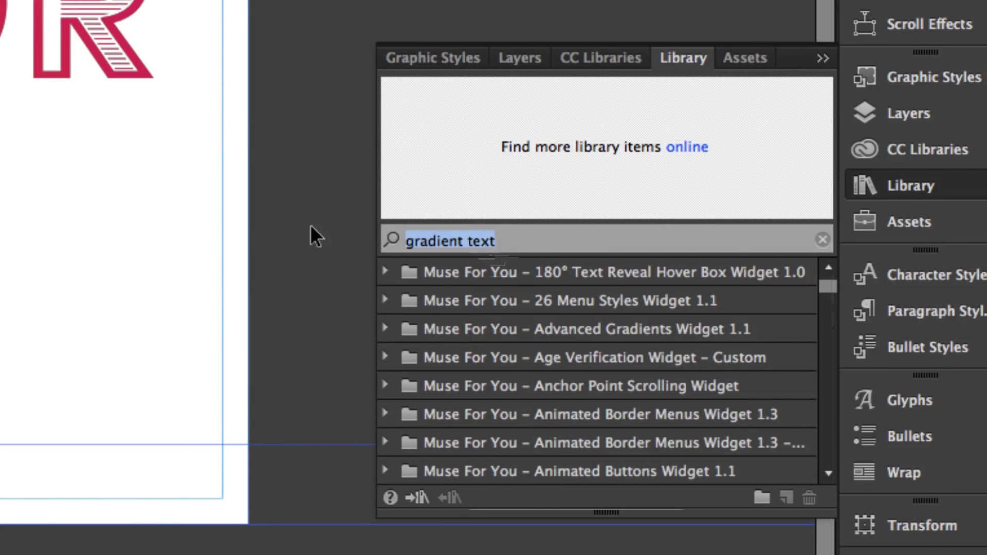
type("advanced gradients")
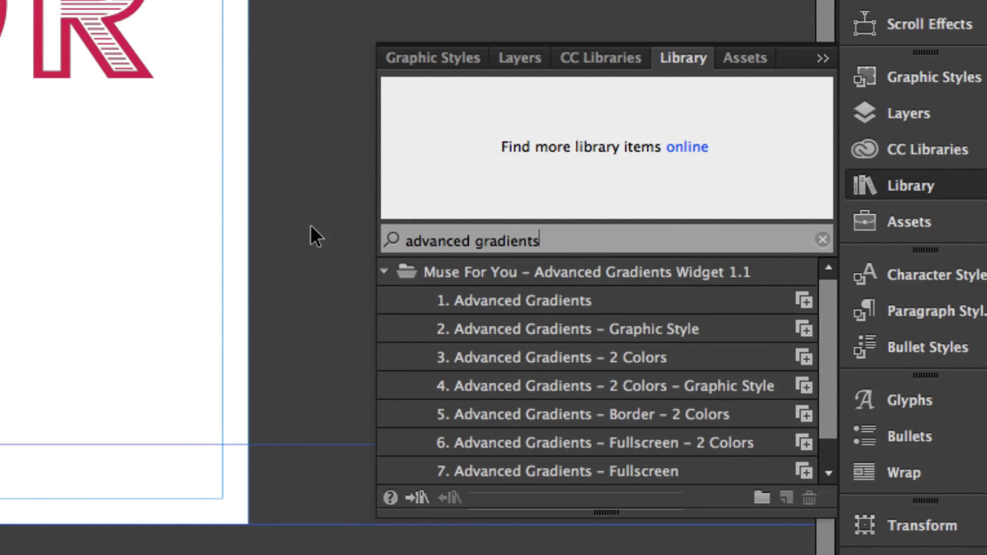
left_click(534, 442)
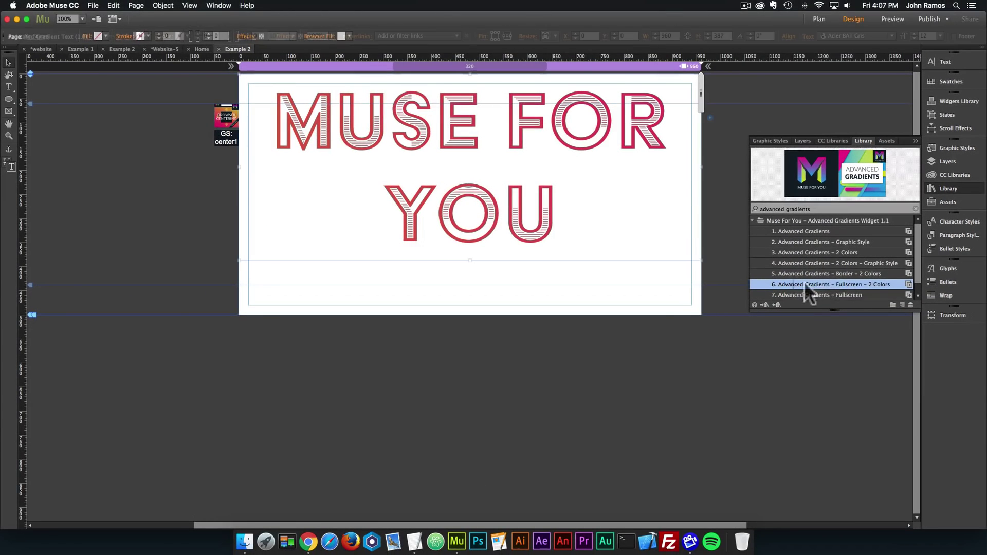
left_click_drag(712, 441, 223, 178)
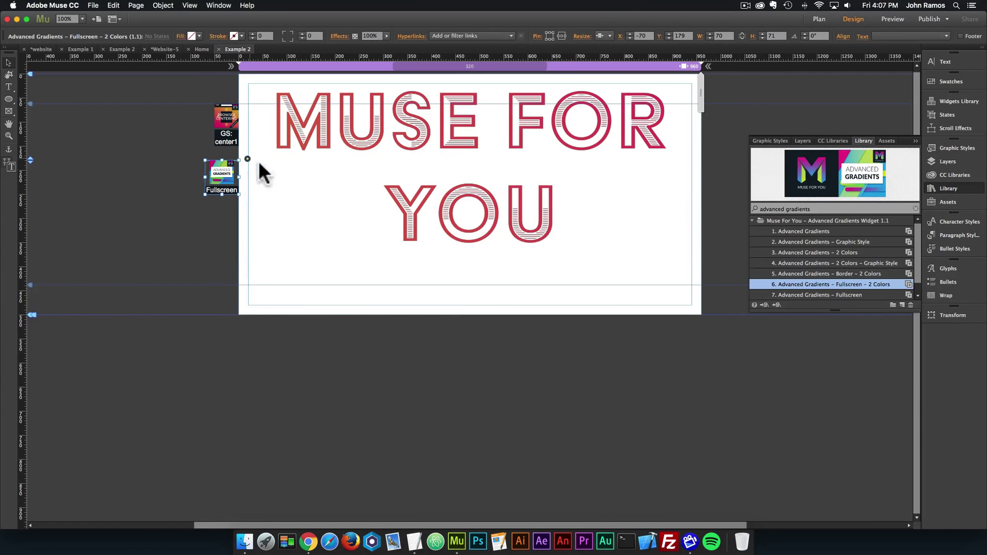
- Set the fullscreen gradient's Color 1 to the magenta swatch and Color 2 to the yellow-green swatch D6DF27
left_click(248, 159)
left_click(354, 236)
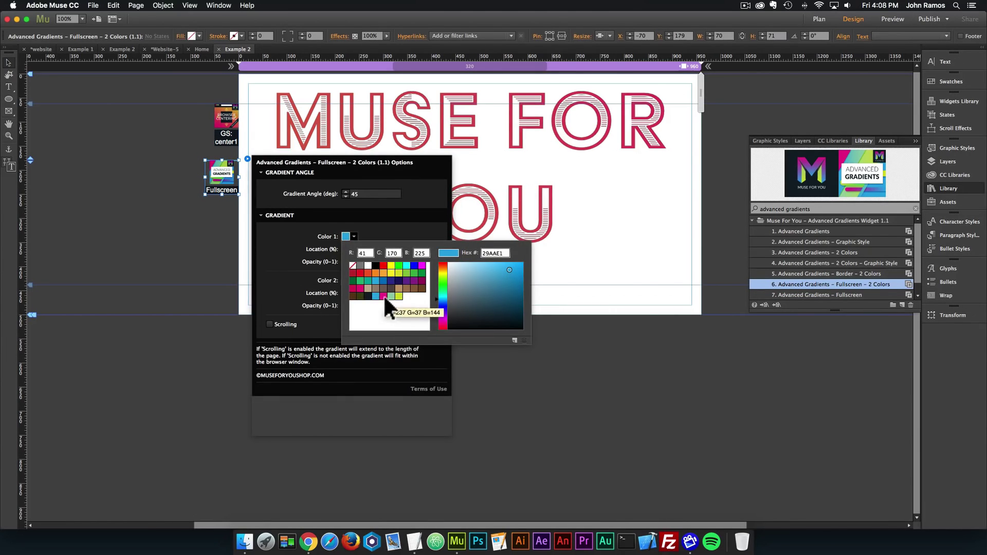
left_click(383, 295)
left_click(354, 280)
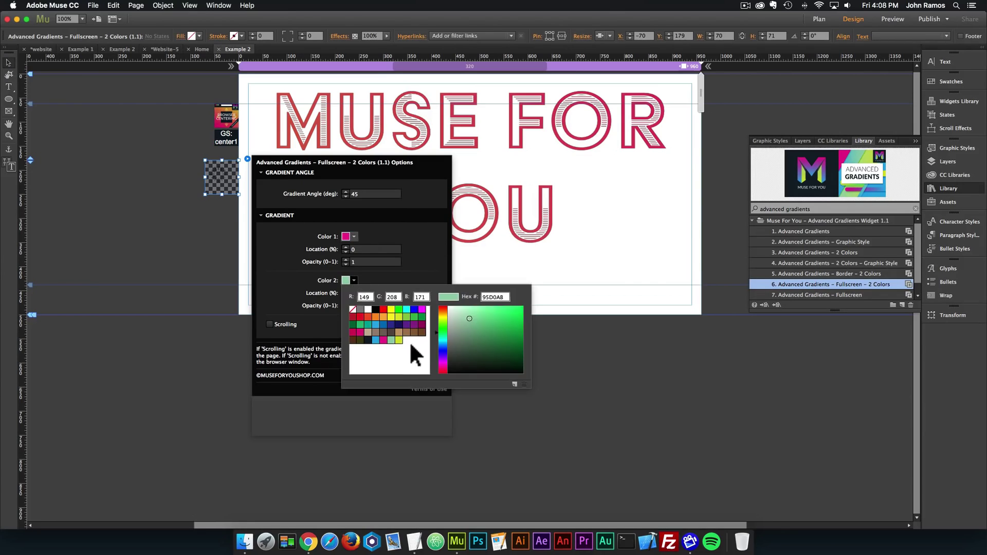
left_click(399, 339)
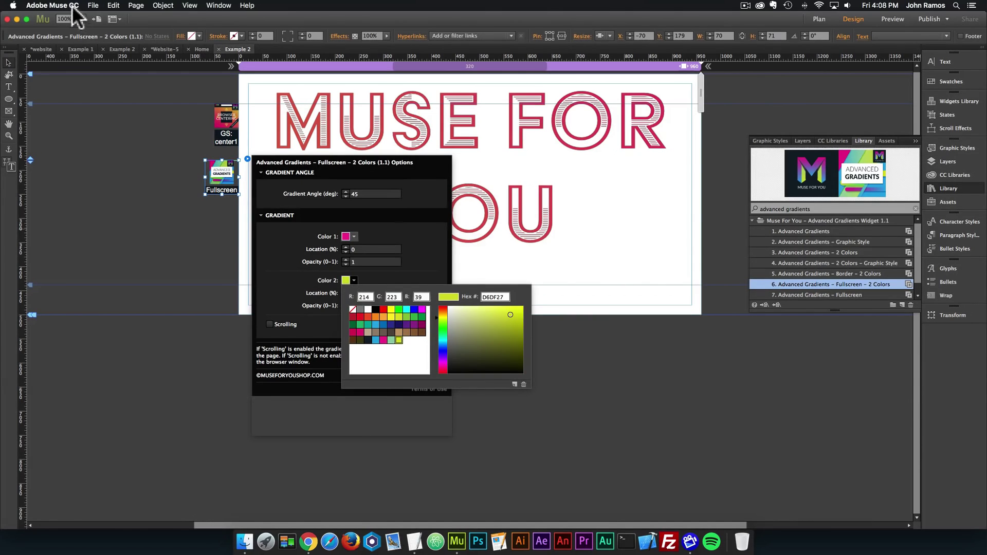
- Preview the page with its fullscreen gradient background in the browser, and return to Adobe Muse
left_click(94, 6)
left_click(94, 5)
left_click(125, 160)
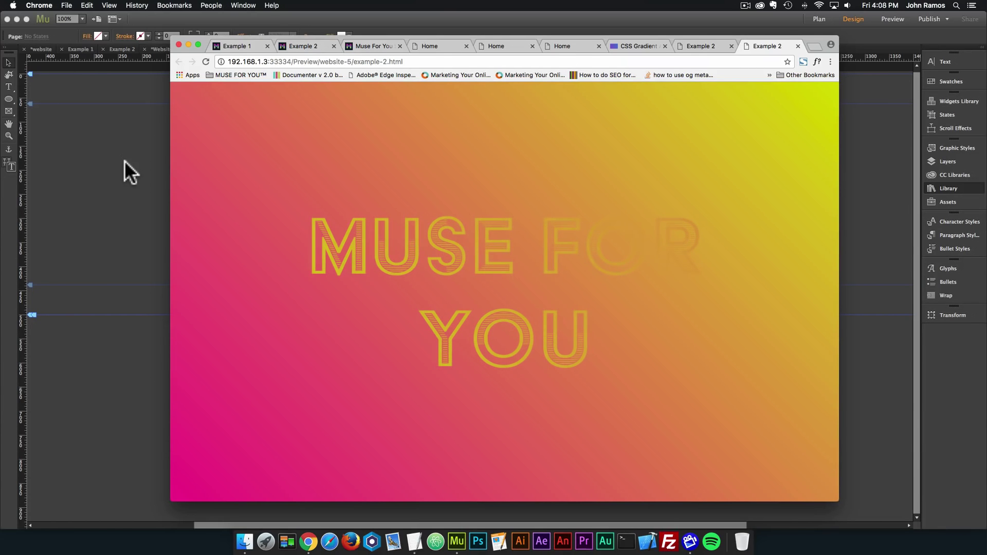
key("super+Tab")
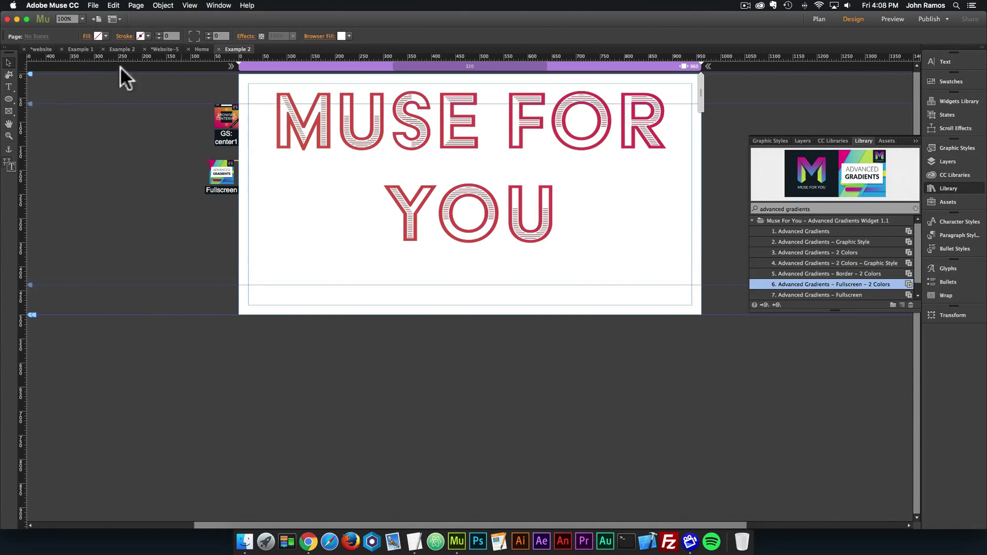
- Draw a rectangle about 891 px wide and 561 px high over the MUSE FOR YOU text, starting at the page's top edge
left_click(8, 101)
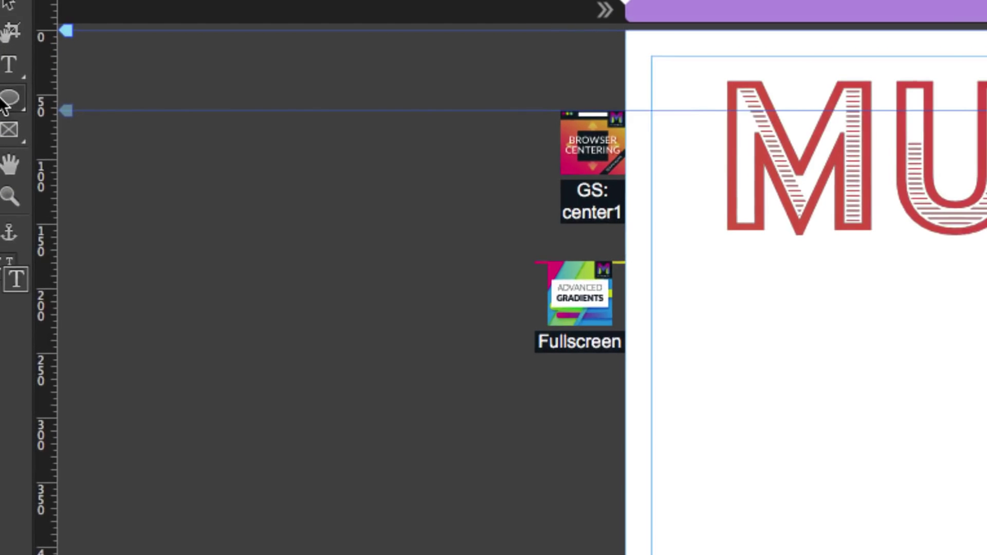
left_click_drag(8, 100, 10, 111)
left_click_drag(685, 35, 917, 206)
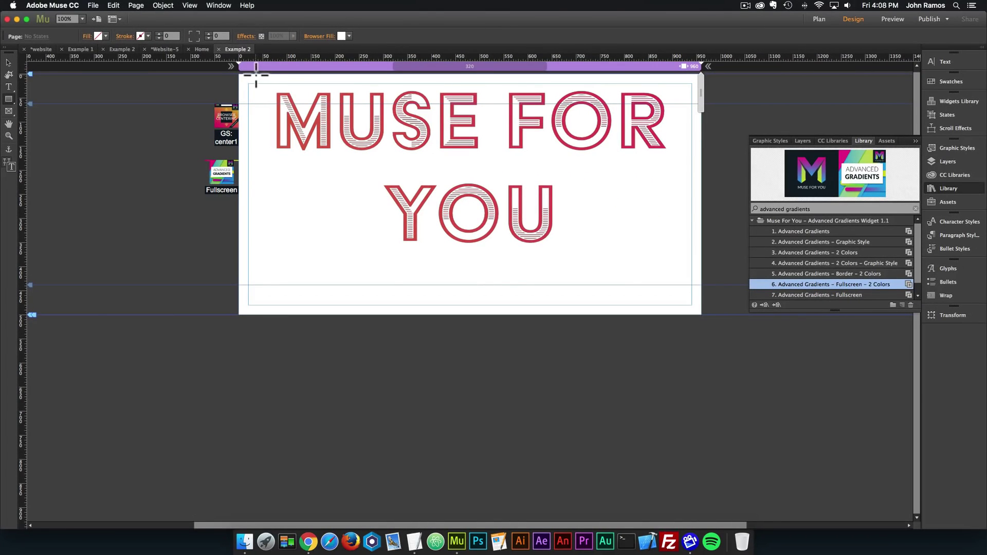
mouse_move(344, 138)
left_mouse_down()
mouse_move(547, 243)
mouse_move(679, 346)
mouse_move(693, 345)
mouse_move(685, 344)
left_mouse_up()
left_click(9, 62)
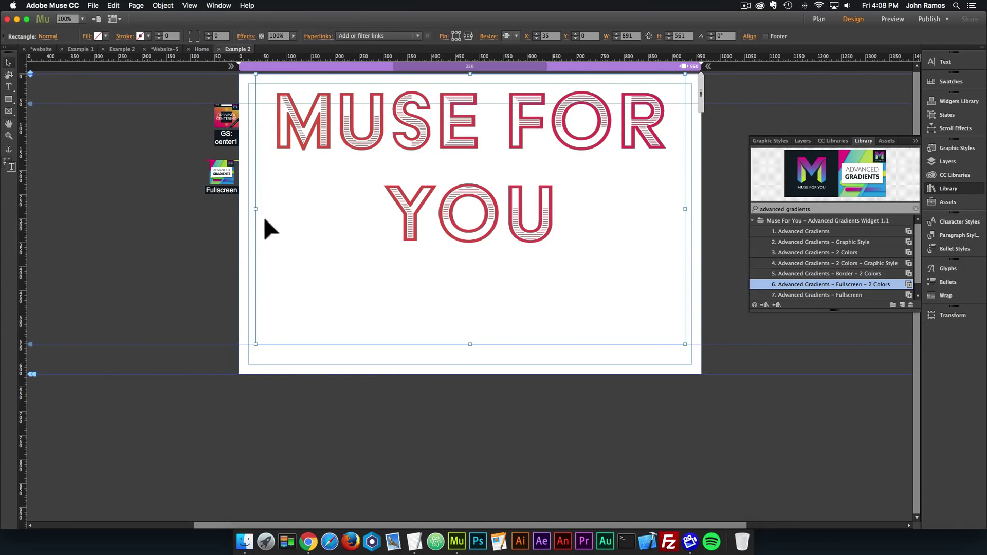
- Extend the rectangle's left edge to the page margin for a width of 906 px and set its height to 600 px
left_click_drag(256, 209, 249, 209)
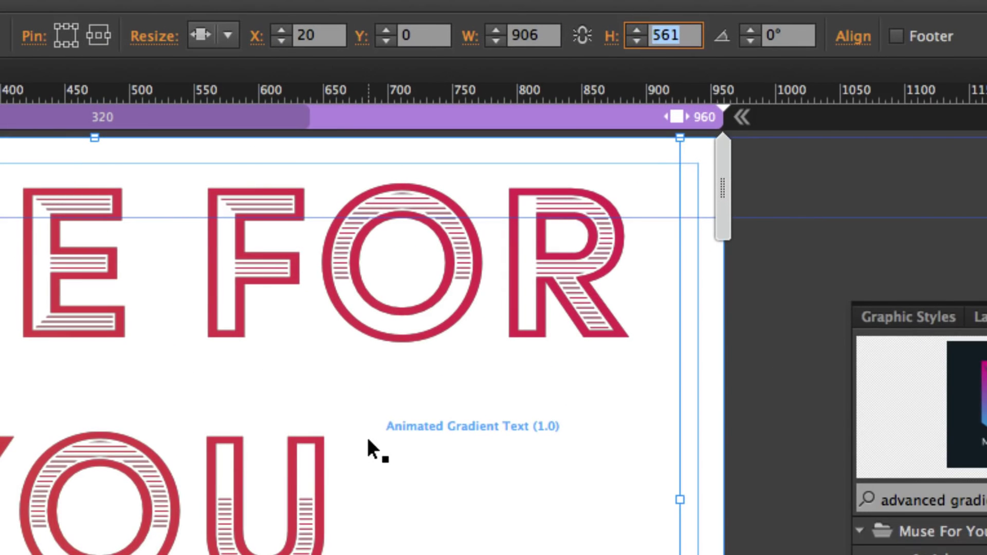
type("600")
key("Return")
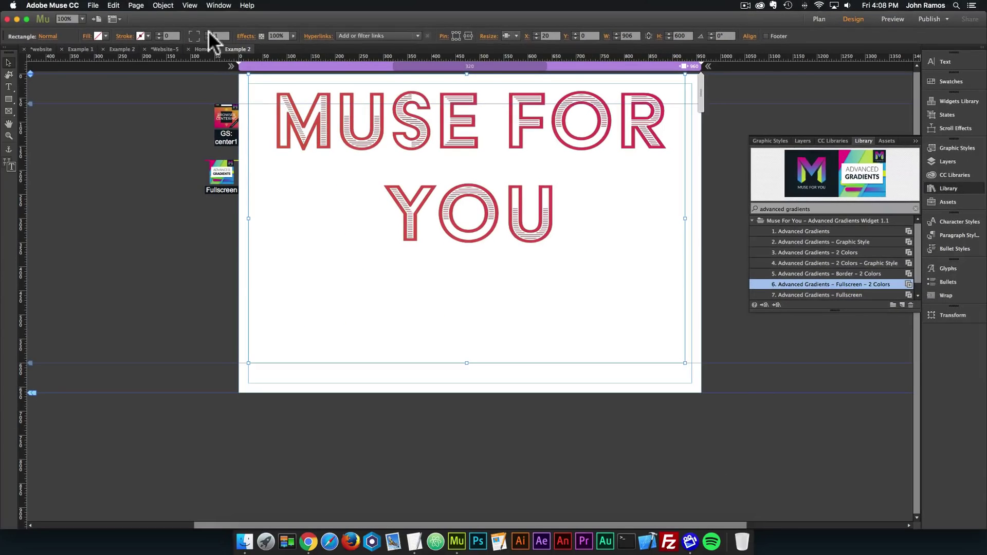
type("4")
key("Return")
key("super+z")
- Give the rectangle a magenta stroke with a weight of 5 and a white fill
left_click(158, 31)
left_click(159, 31)
left_click(158, 31)
left_click(159, 31)
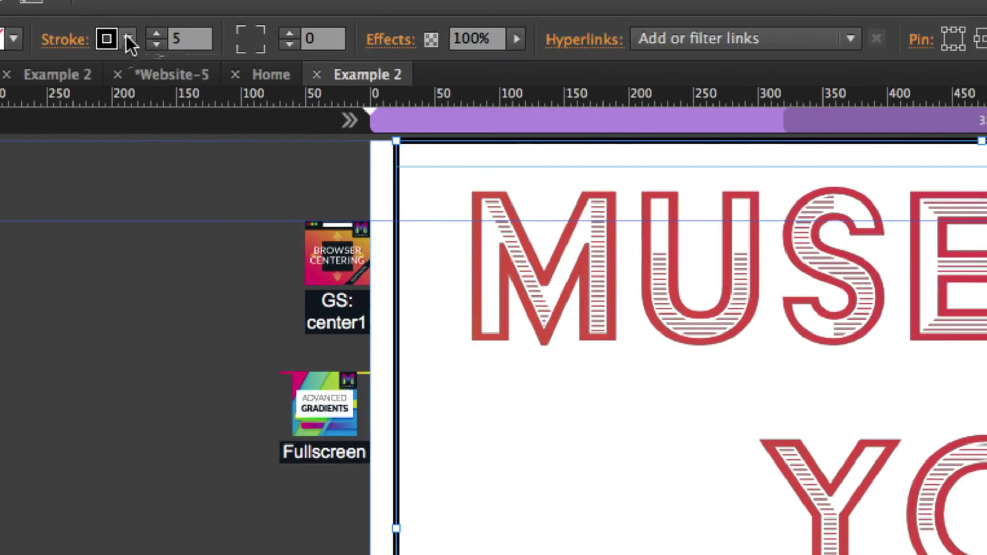
left_click(129, 39)
left_click(494, 157)
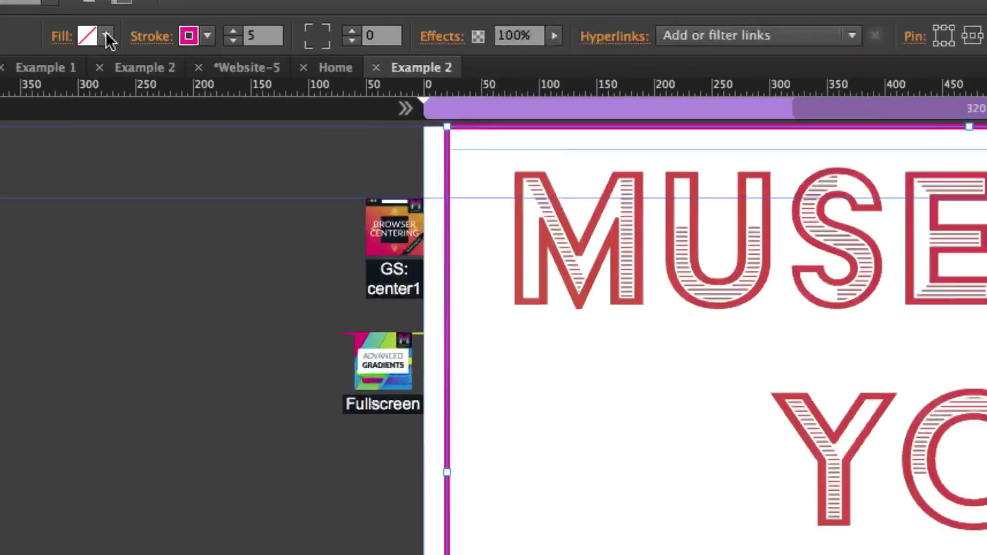
left_click(107, 36)
left_click(428, 69)
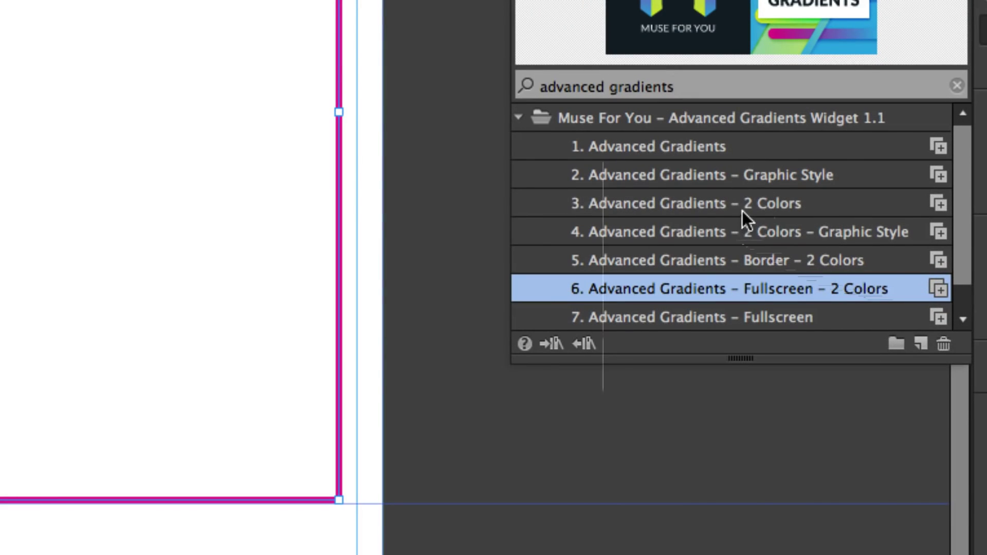
- Place the Advanced Gradients - 2 Colors - Graphic Style widget beside the page, below the Fullscreen widget
left_click(819, 254)
left_click(694, 232)
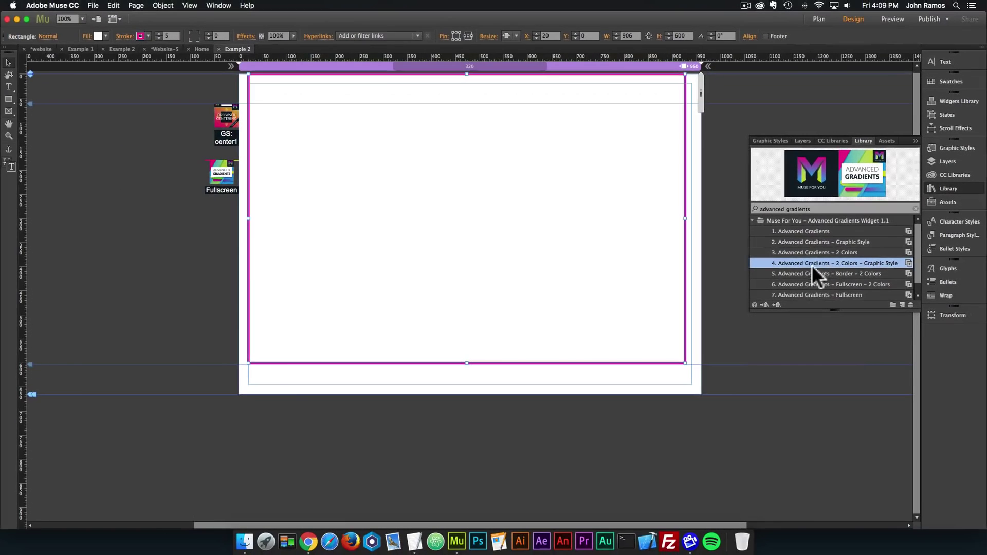
left_click_drag(721, 236, 222, 233)
- Set the two-color gradient widget's graphic style name to center2
left_click(247, 205)
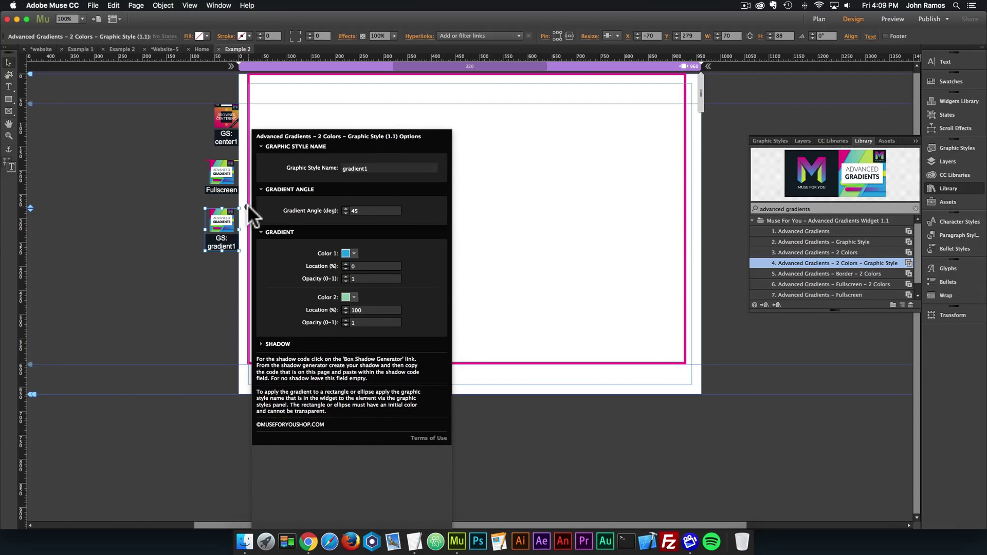
double_click(378, 166)
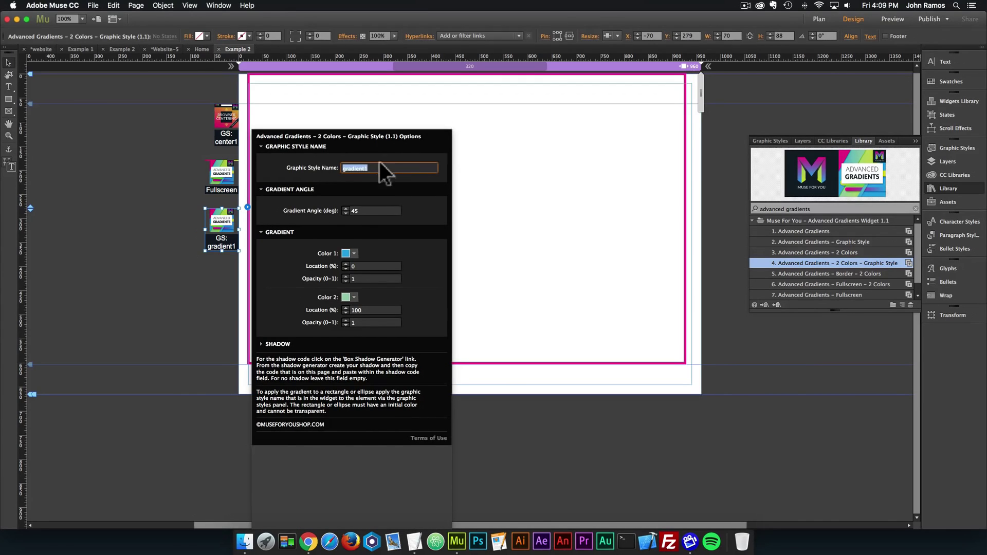
type("center2")
key("Return")
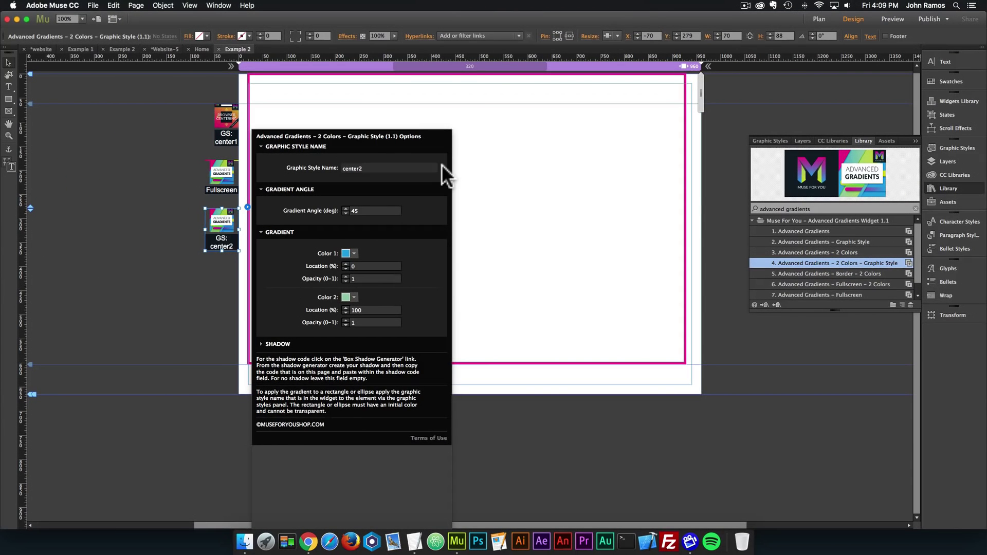
- Duplicate the Browser Centering widget and position the copy below the two-color gradient widget beside the page
left_click(229, 128)
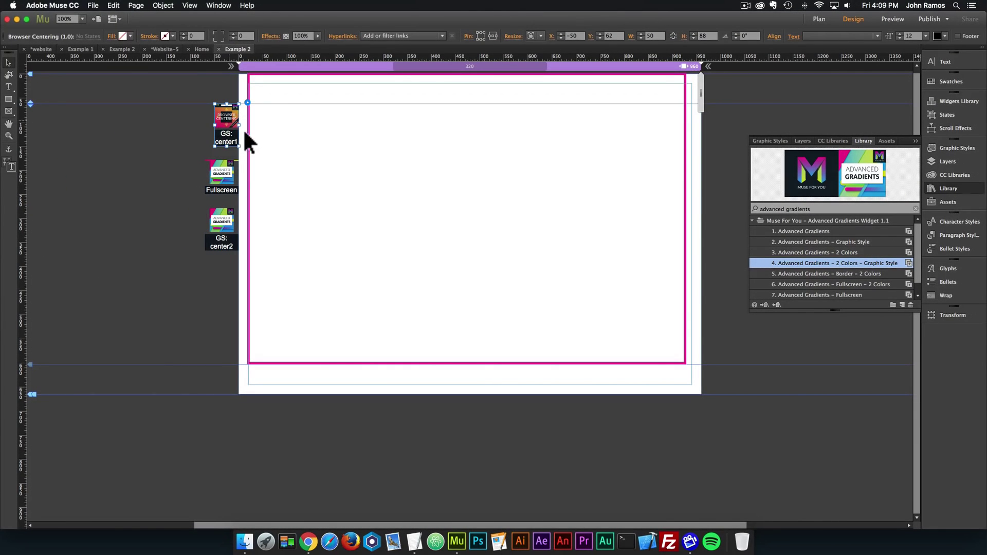
left_click_drag(242, 132, 372, 193)
left_click_drag(471, 284, 239, 267)
- Change the graphic style name of the duplicated Browser Centering widget to center2
left_click(248, 263)
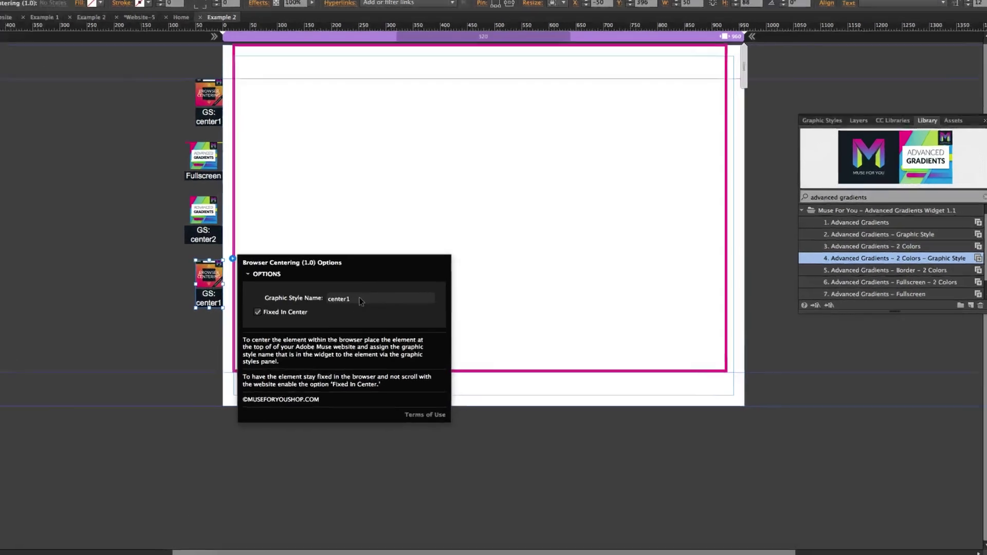
left_click(361, 296)
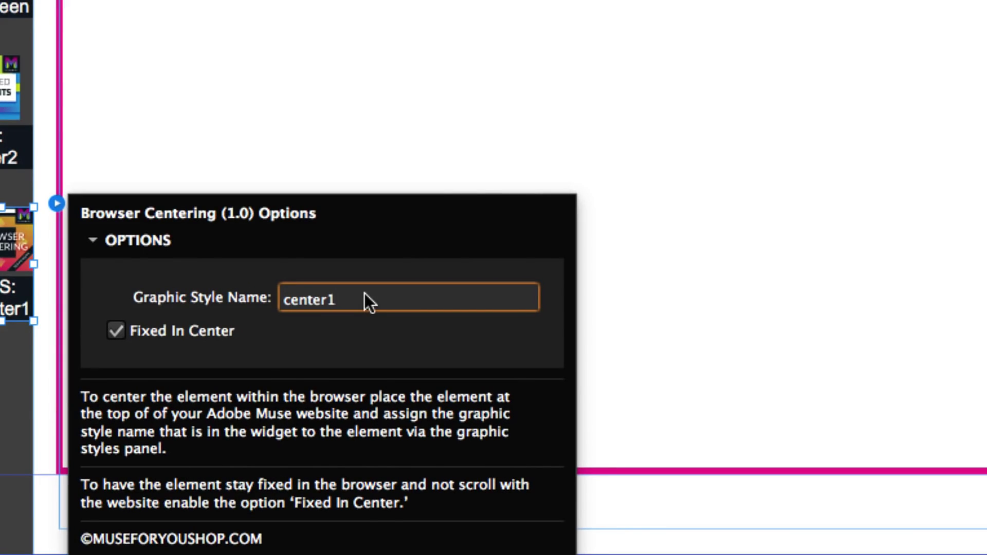
key("BackSpace")
type("2")
key("Return")
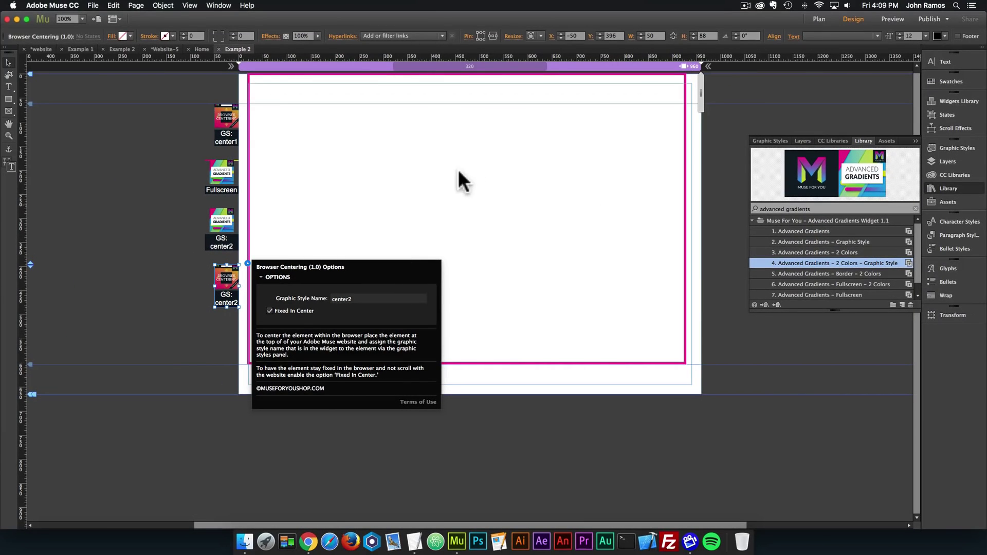
- Create a new graphic style from the magenta-bordered rectangle and name it center2
left_click(435, 176)
left_click(947, 147)
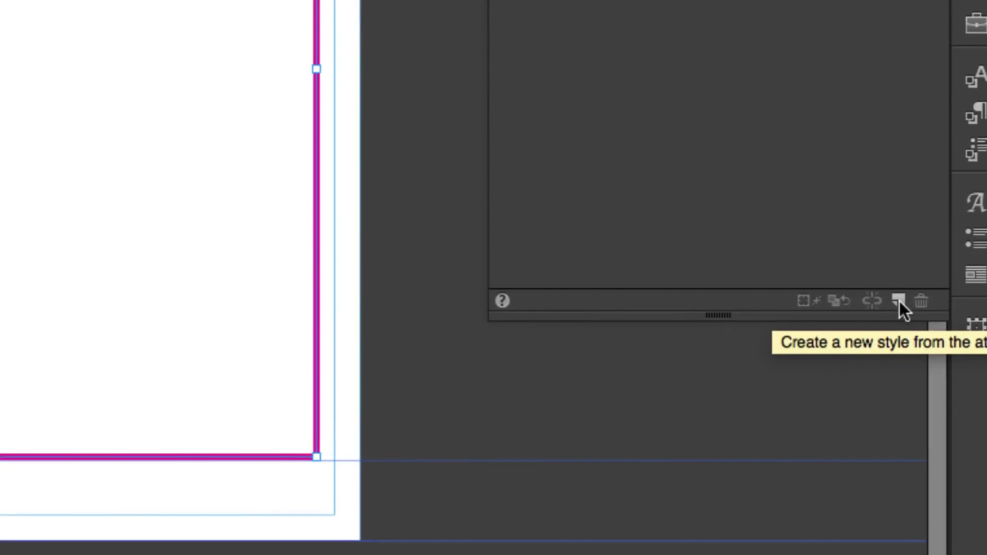
left_click(900, 301)
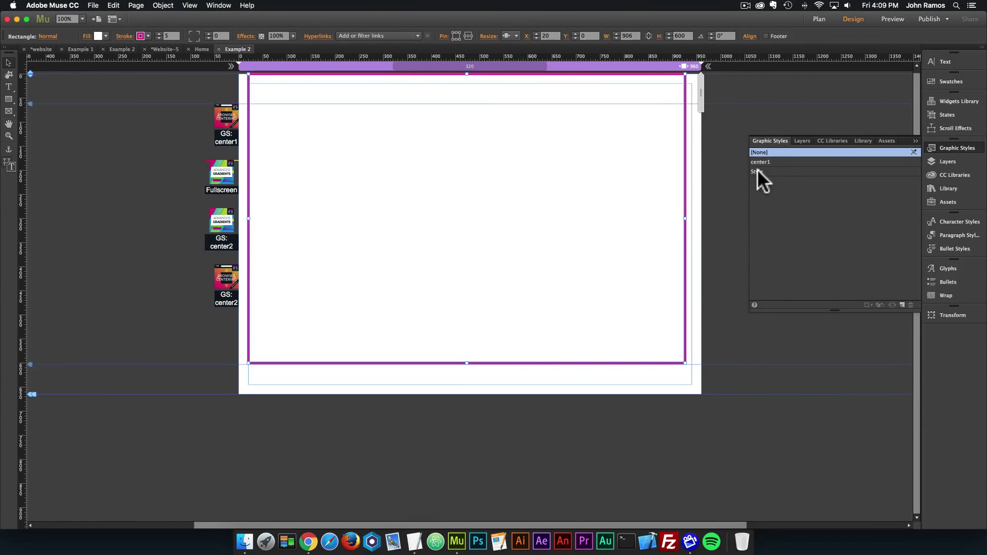
double_click(758, 170)
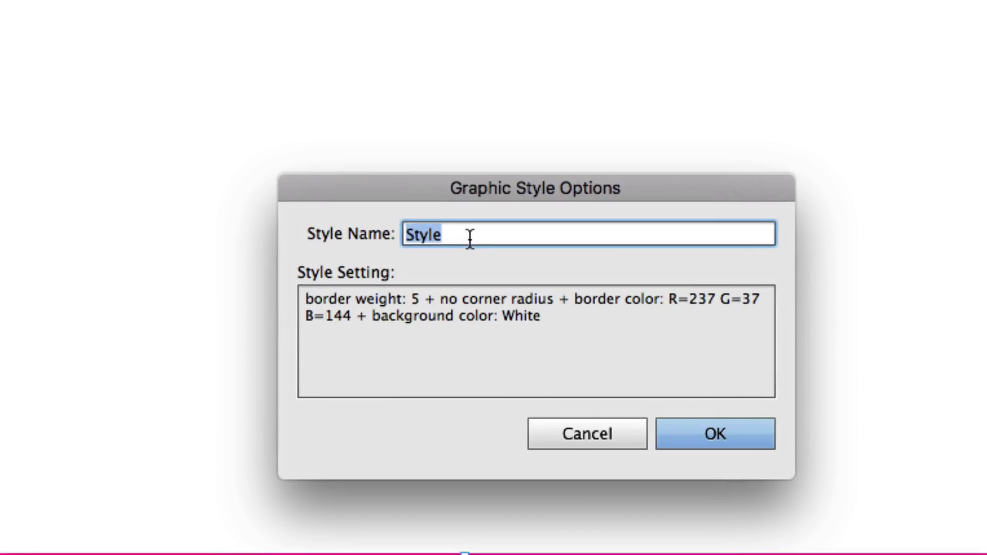
type("center2")
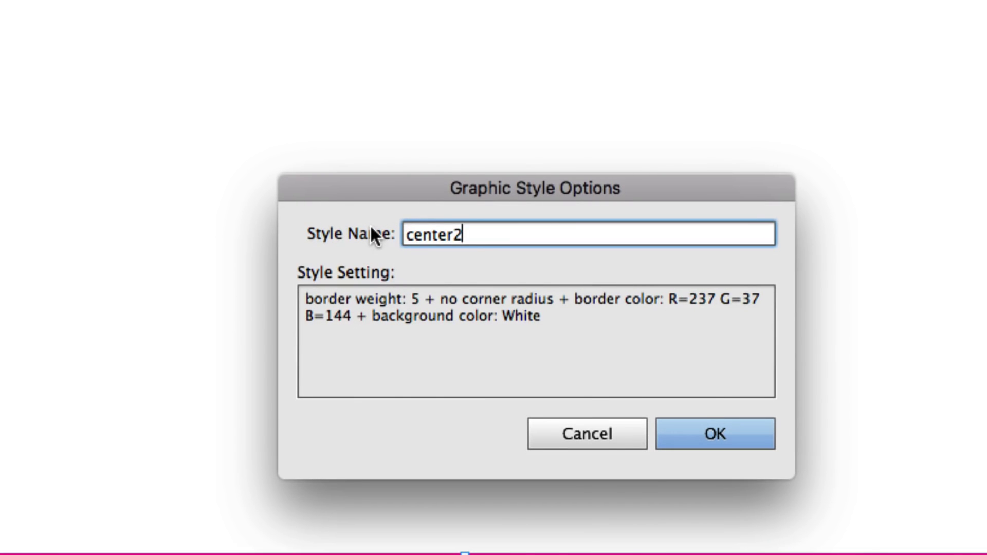
key("Return")
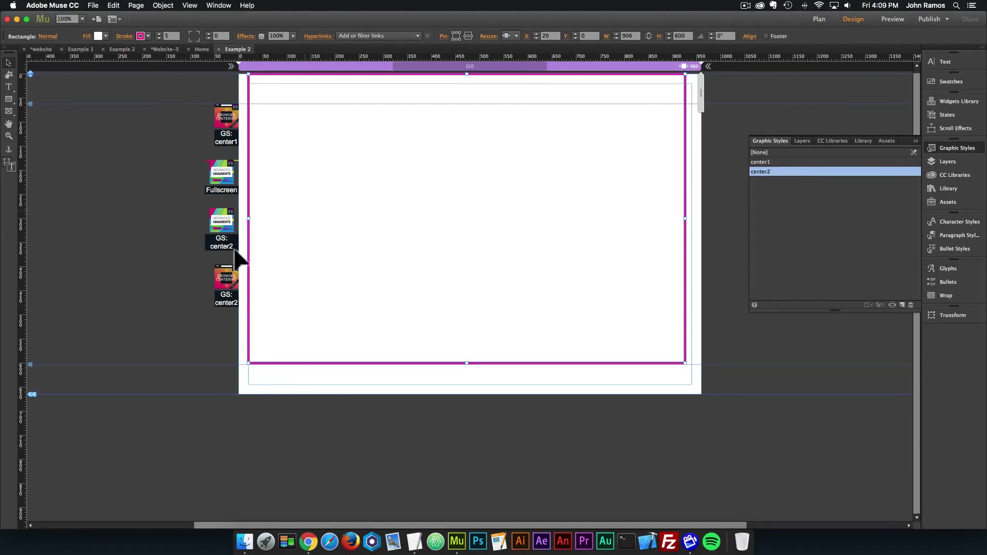
- Check the second Browser Centering widget's options, and set both Color 1 and Color 2 of the center2 gradient widget to the dark swatch 0E1E28
left_click(231, 290)
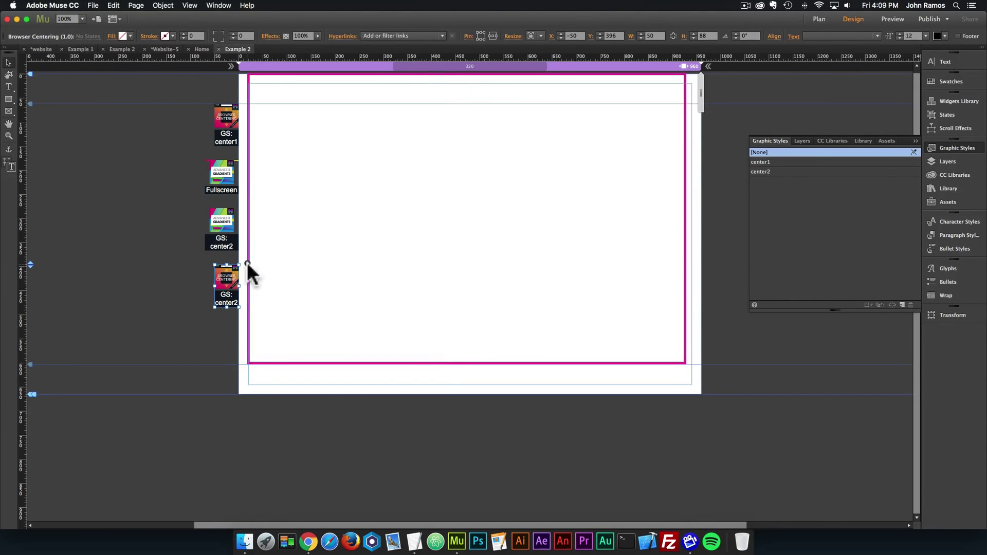
left_click(244, 263)
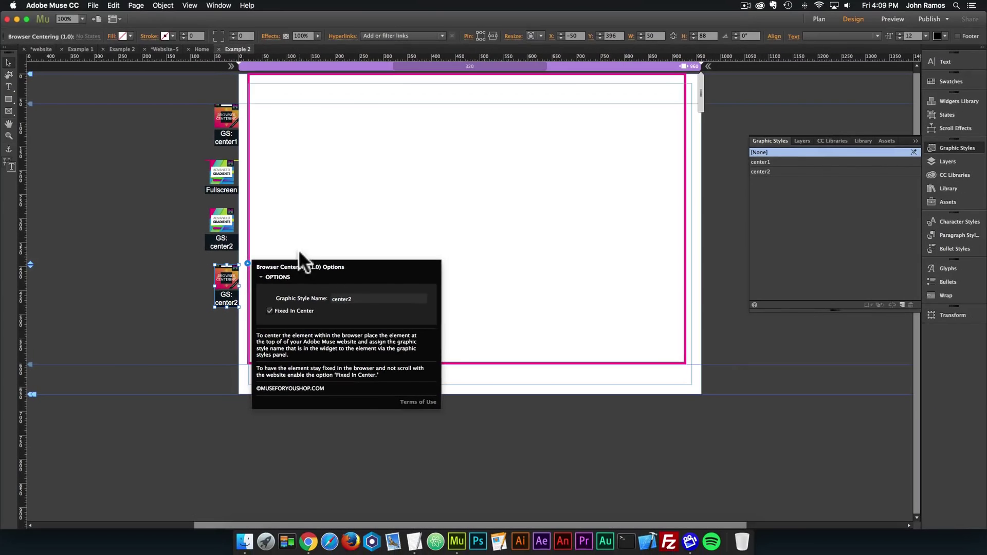
left_click(230, 220)
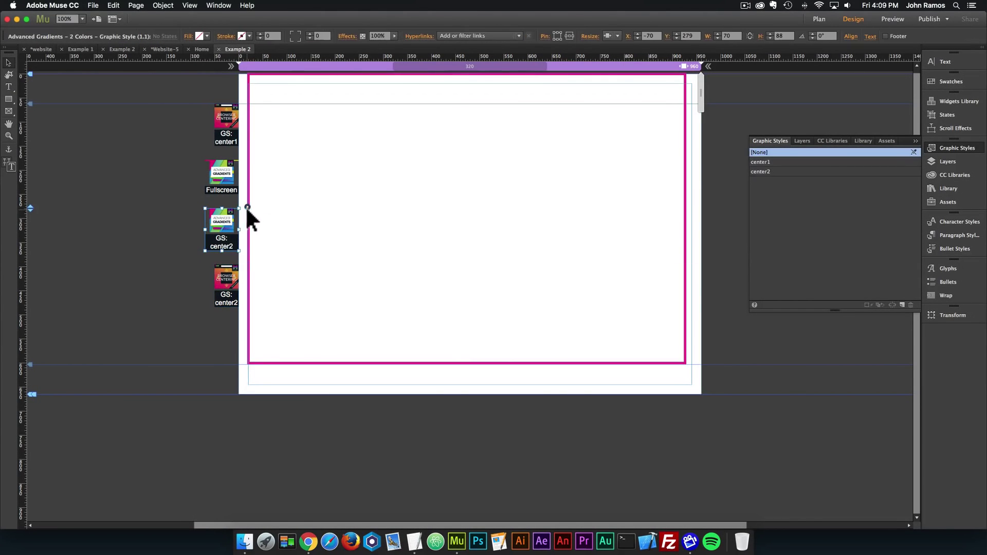
left_click(247, 205)
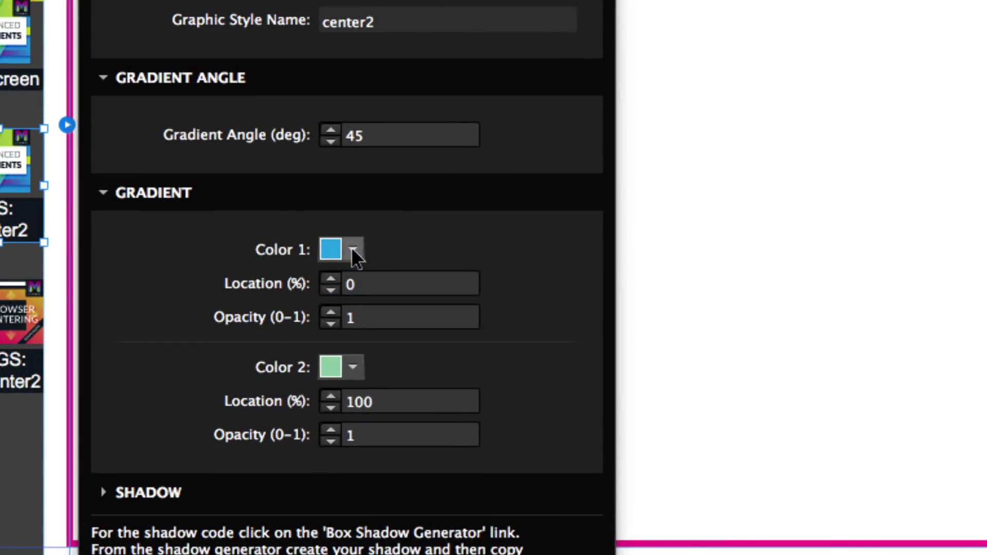
left_click(354, 253)
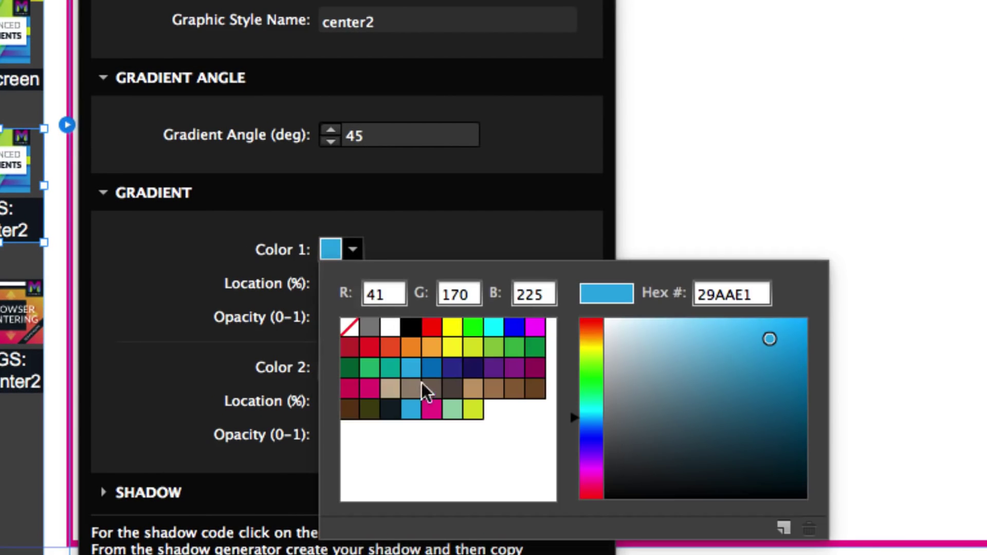
left_click(394, 409)
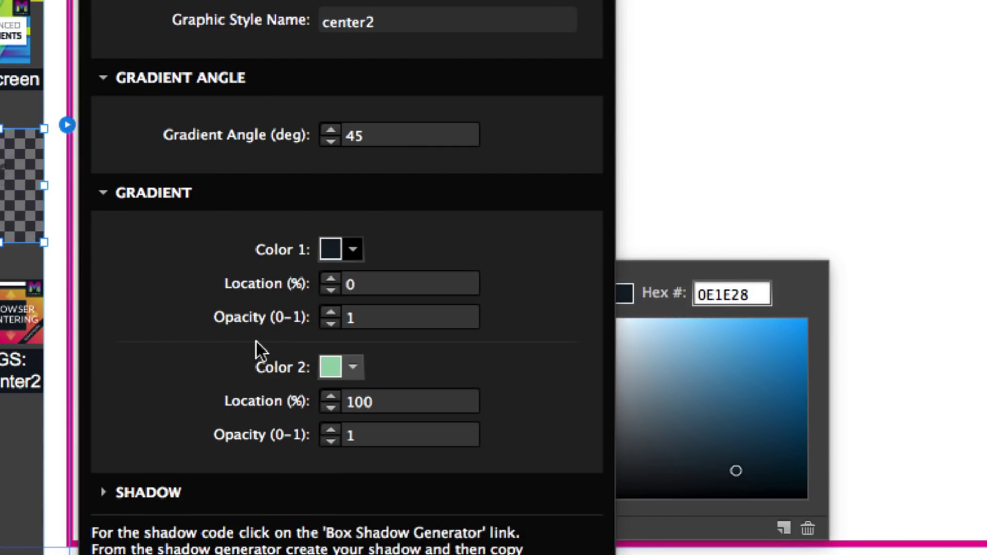
left_click(351, 368)
left_click(378, 517)
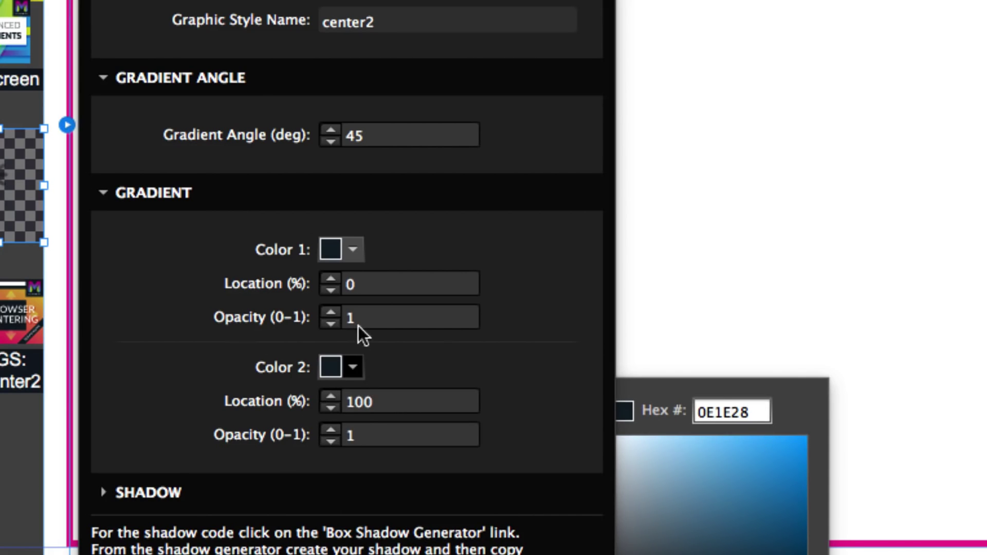
- Set the opacity of the center2 gradient's Color 2 to 0.5 and close the widget options
double_click(357, 437)
type("0.5")
key("Return")
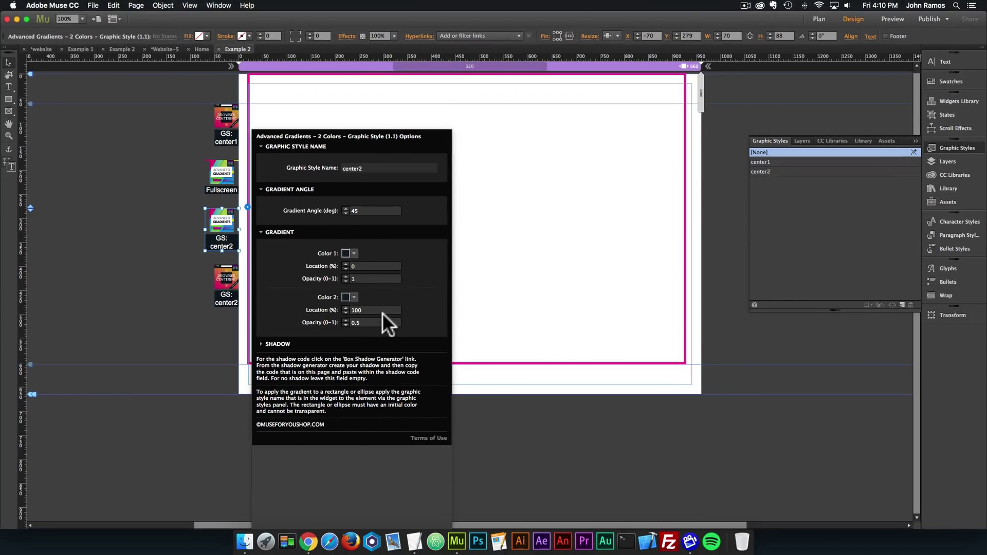
left_click(516, 142)
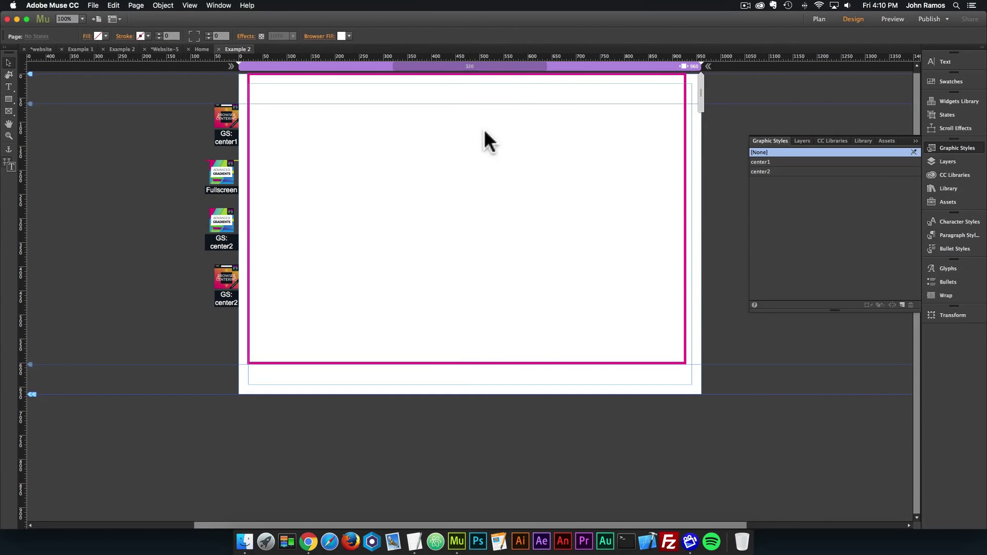
- Send the rectangle to the back, behind the MUSE FOR YOU text, and deselect it
right_click(461, 126)
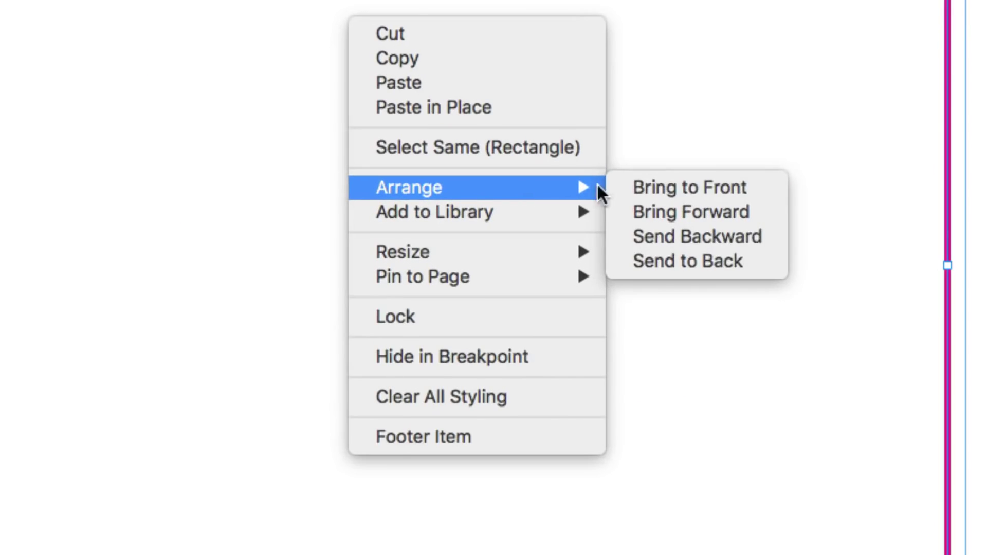
left_click(578, 218)
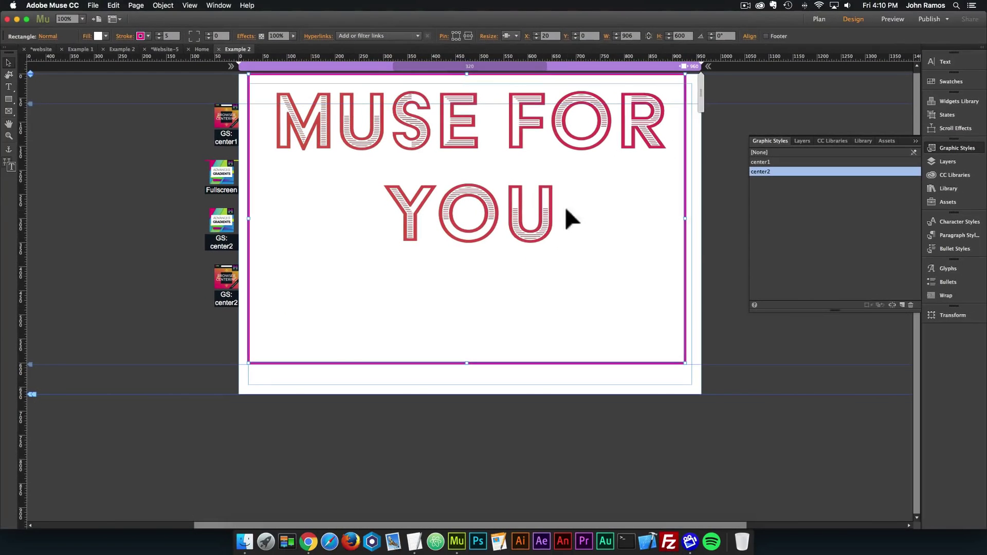
left_click(123, 152)
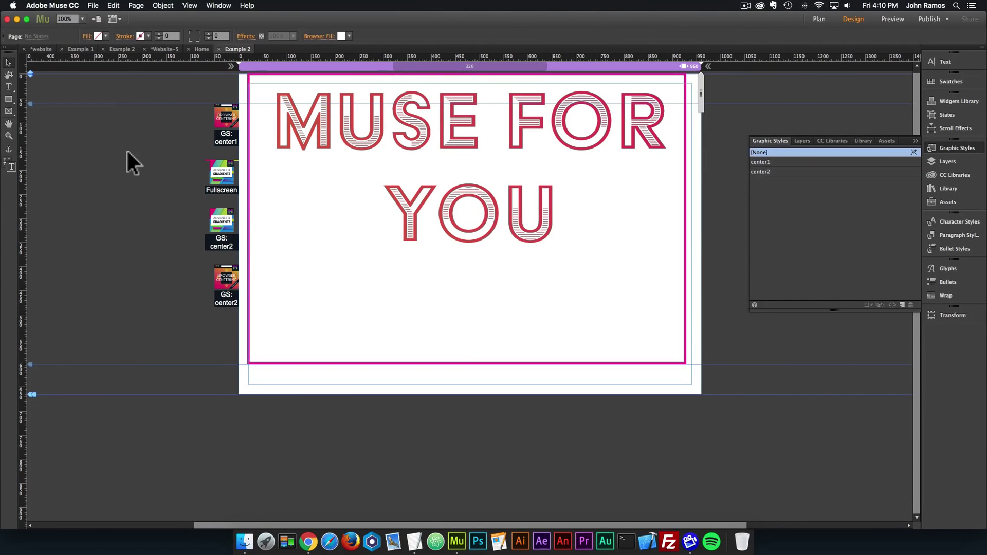
- Preview the page in the browser with the centered gradient rectangle behind the text
left_click(93, 5)
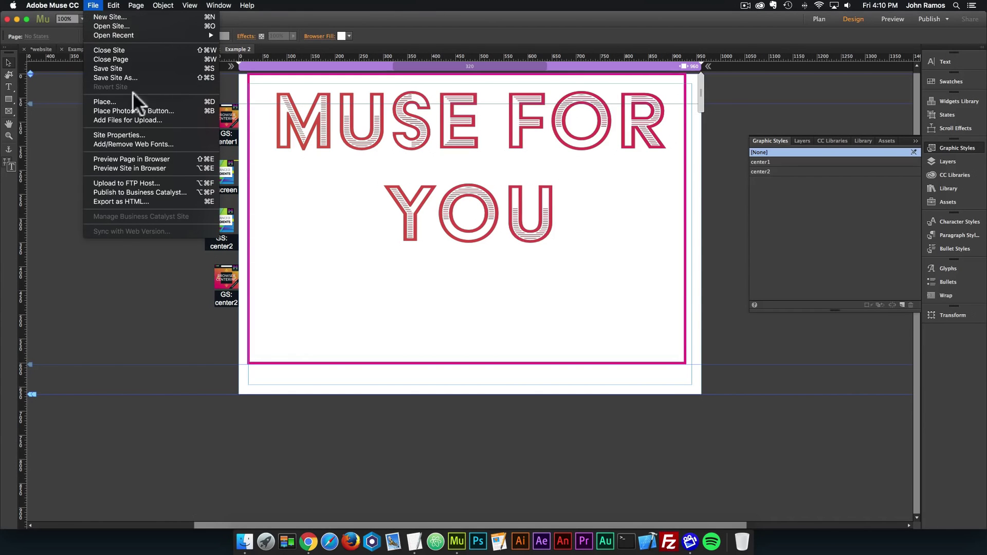
left_click(137, 160)
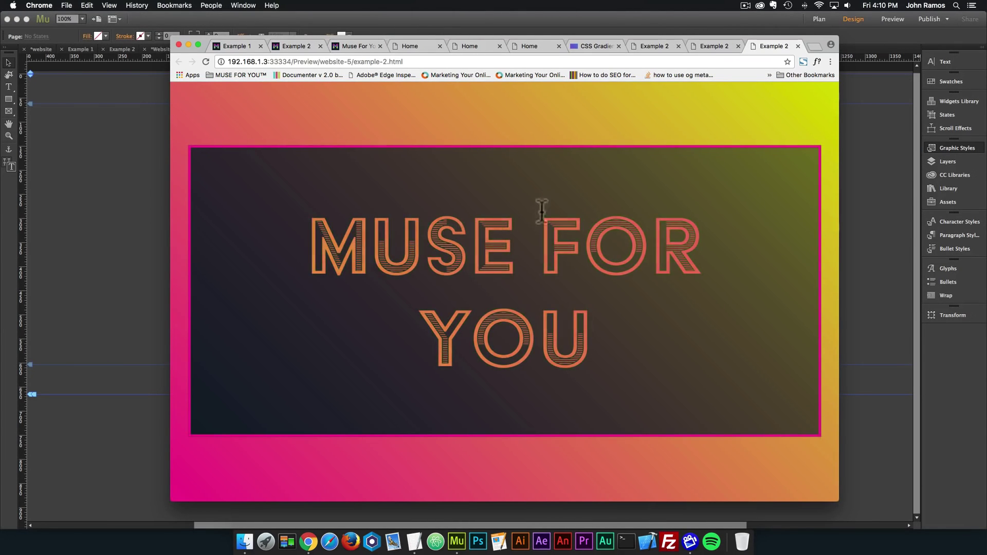
- Add a shadow to the bordered rectangle with blur 46, angle 90 and distance 22, and deselect it
left_click(123, 215)
left_click(340, 339)
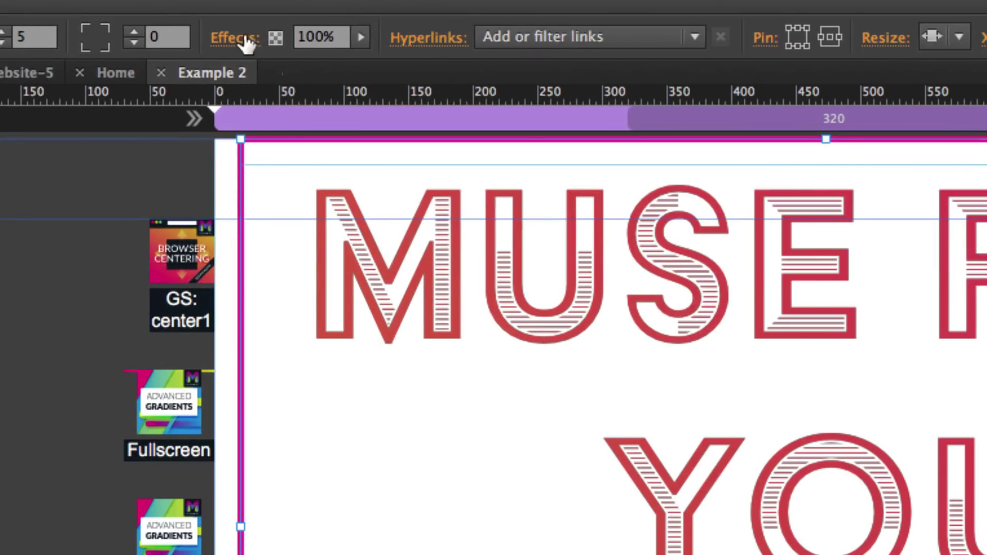
left_click(251, 37)
left_click(236, 133)
left_click(339, 228)
type("46")
key("Return")
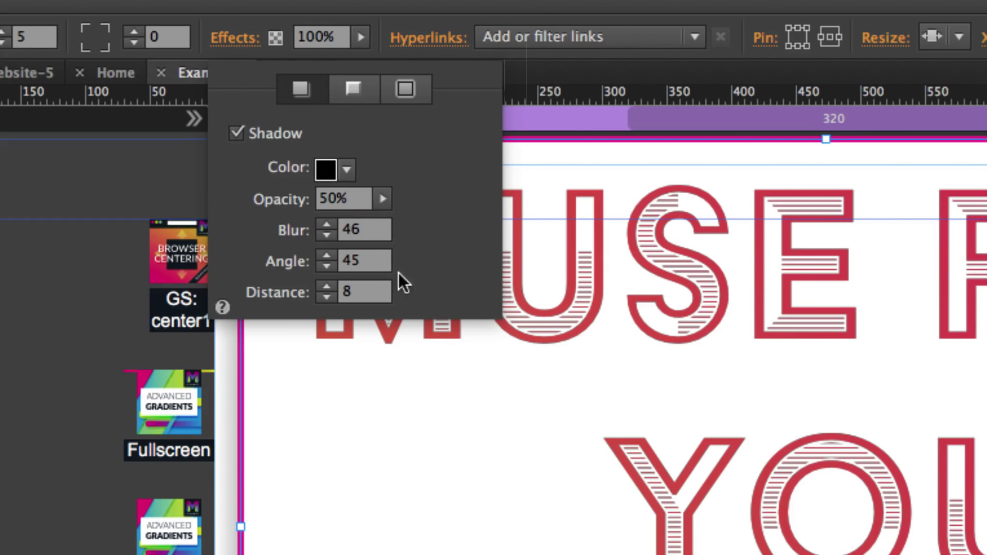
type("90")
key("Return")
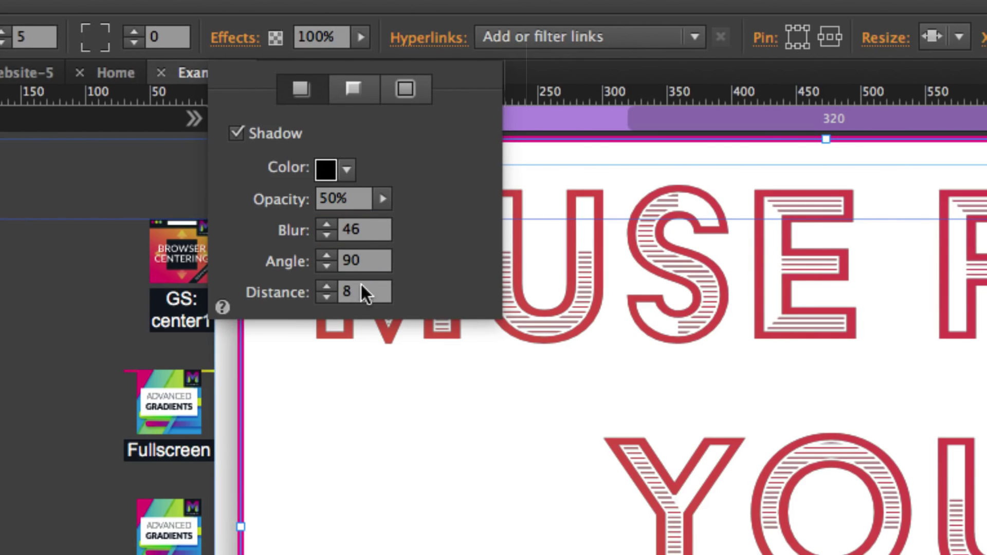
key("Return")
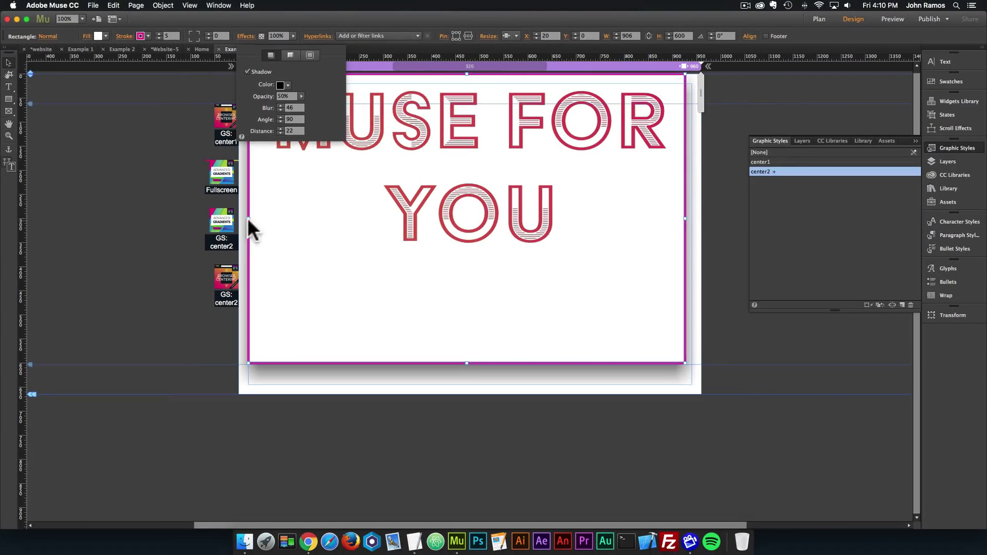
left_click(247, 219)
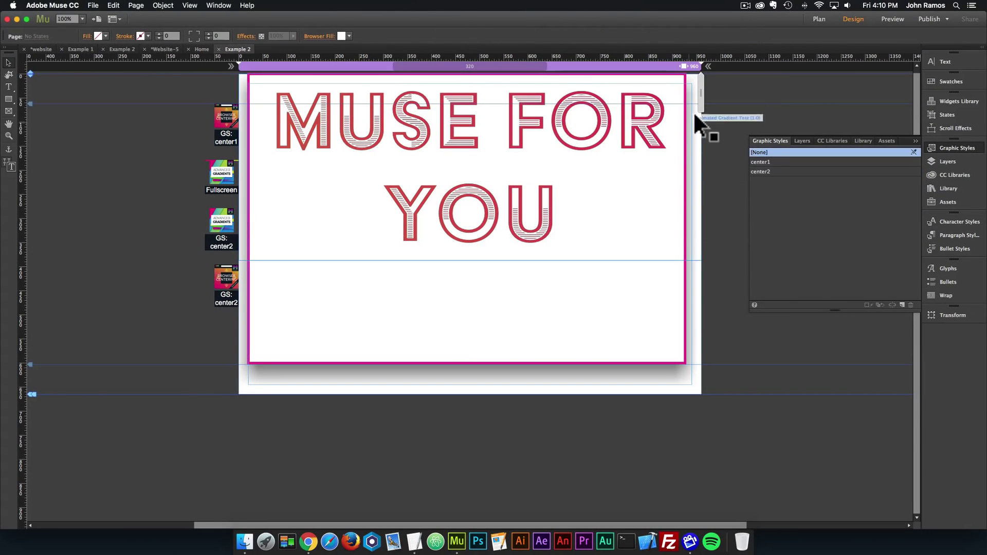
- Preview the page in the browser with the rectangle's shadow and check the centering in a narrower browser window
left_click(93, 5)
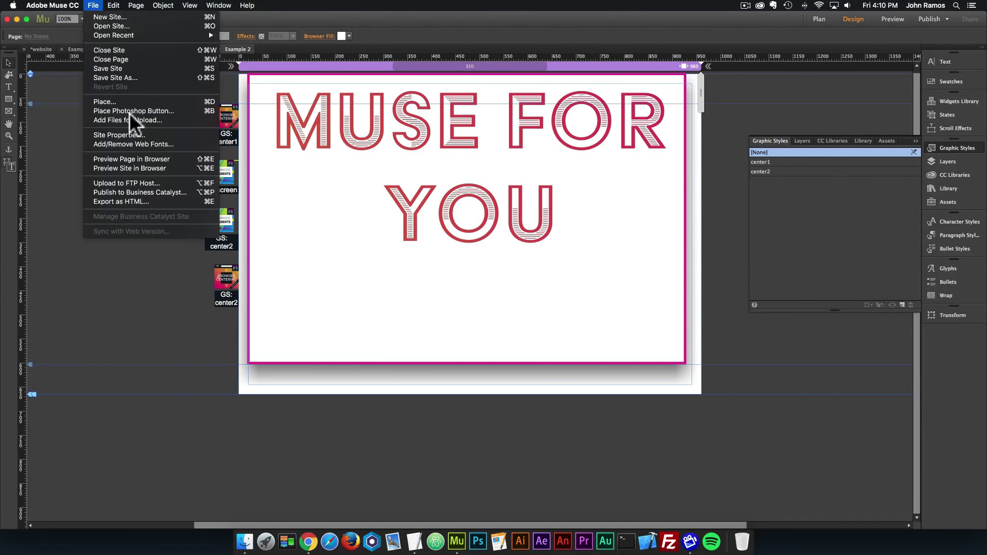
left_click(133, 161)
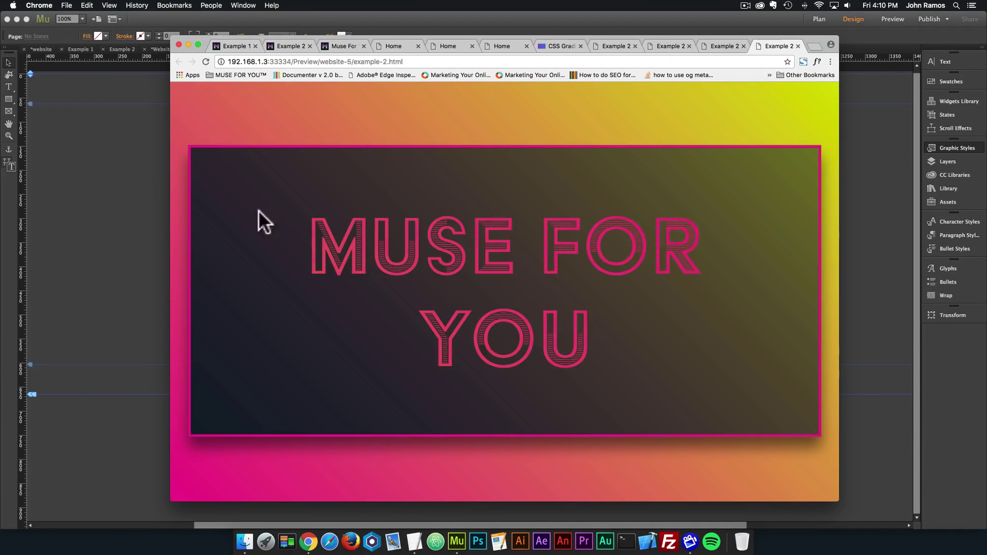
left_click_drag(839, 268, 748, 264)
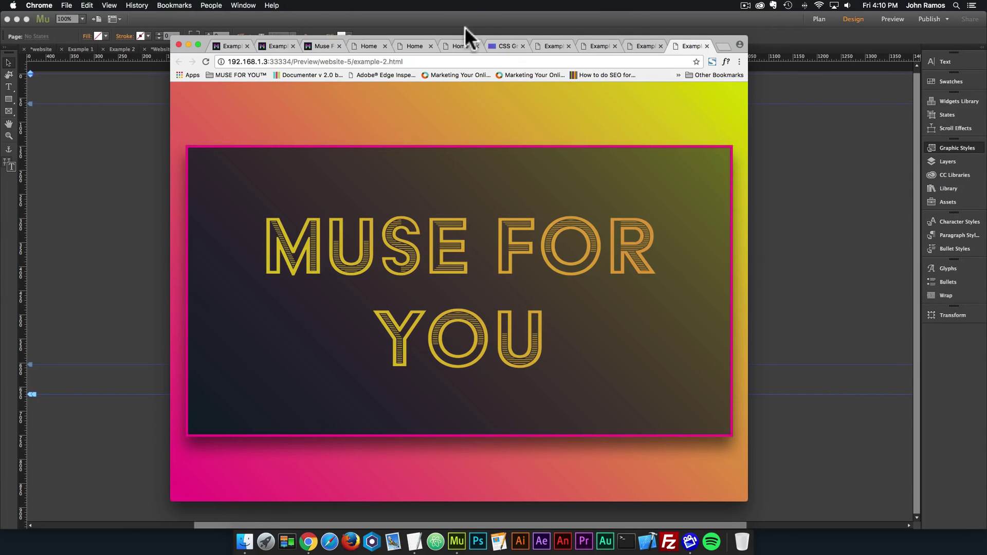
left_click_drag(464, 36, 527, 17)
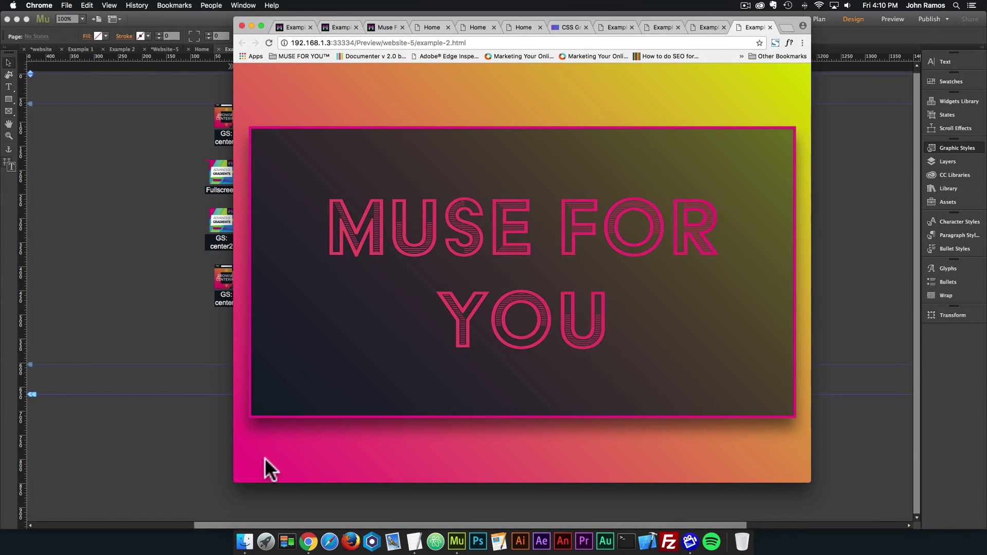
- Narrow the bordered rectangle from both sides to about 853 px wide, starting at X 54, and deselect it
left_click(124, 304)
left_click(257, 227)
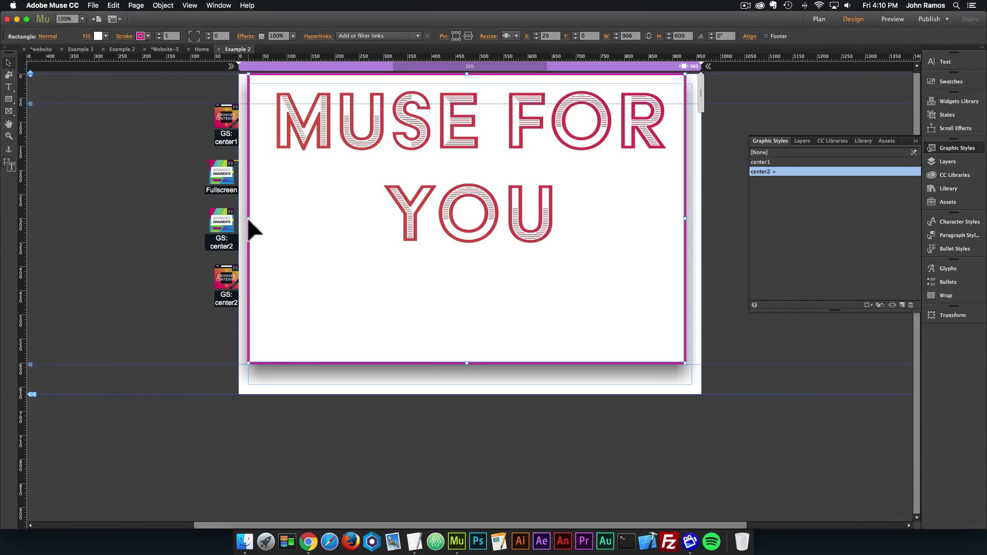
left_click_drag(249, 218, 267, 218)
left_click_drag(685, 218, 634, 227)
left_click(740, 268)
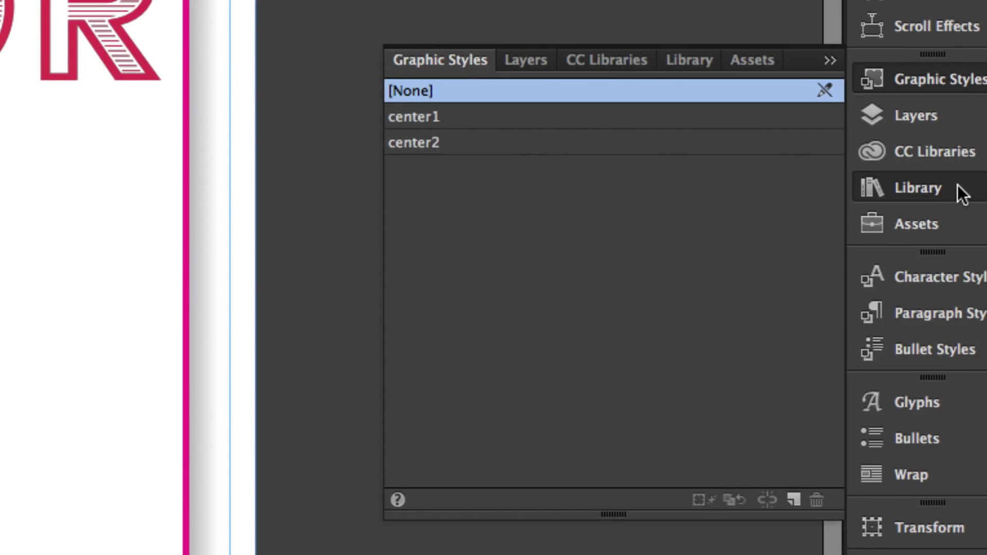
- Search the library for "browser border" and place the Browser Border – All Sides – With Image widget beside the page, below the other widgets
left_click(965, 190)
left_click_drag(570, 238, 415, 230)
type("browser bord")
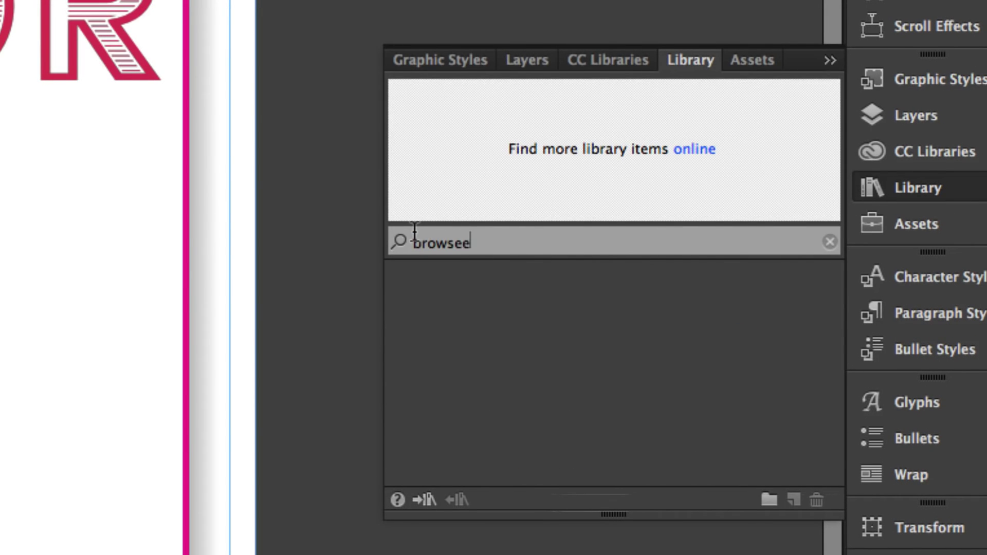
type("er")
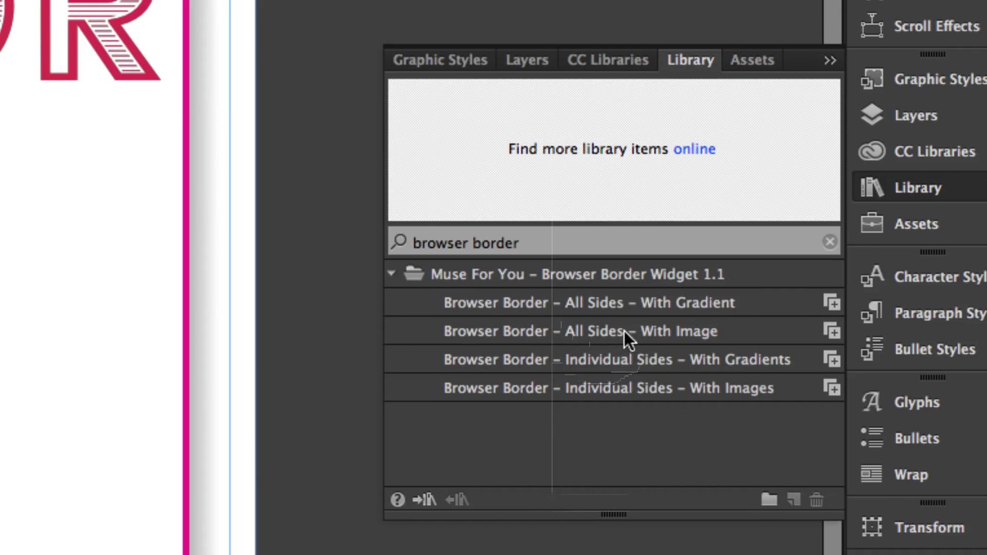
left_click(529, 331)
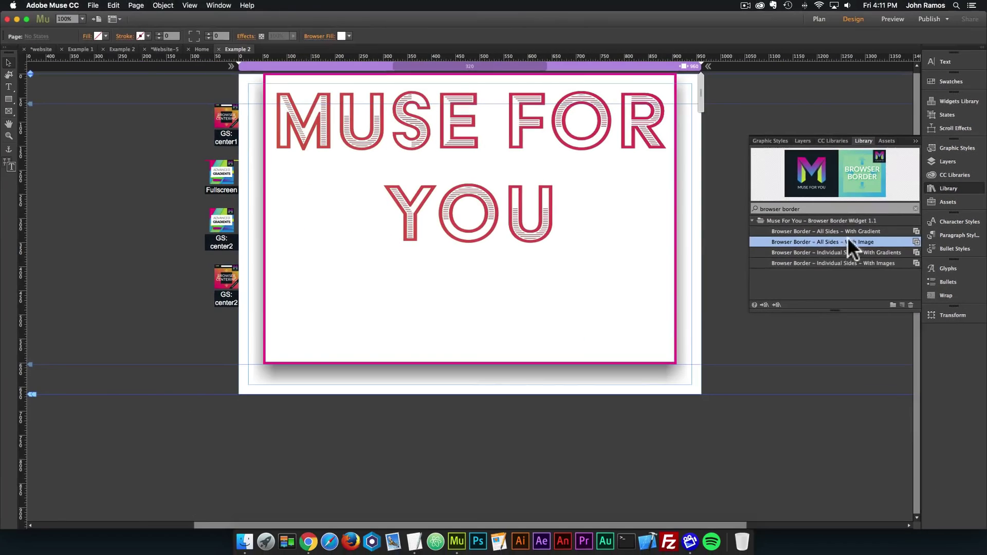
left_click_drag(647, 329, 405, 259)
left_click_drag(758, 214, 226, 332)
- Set the Browser Border widget's border width to 50 pixels and its border color to white (FFFFFF)
left_click(248, 320)
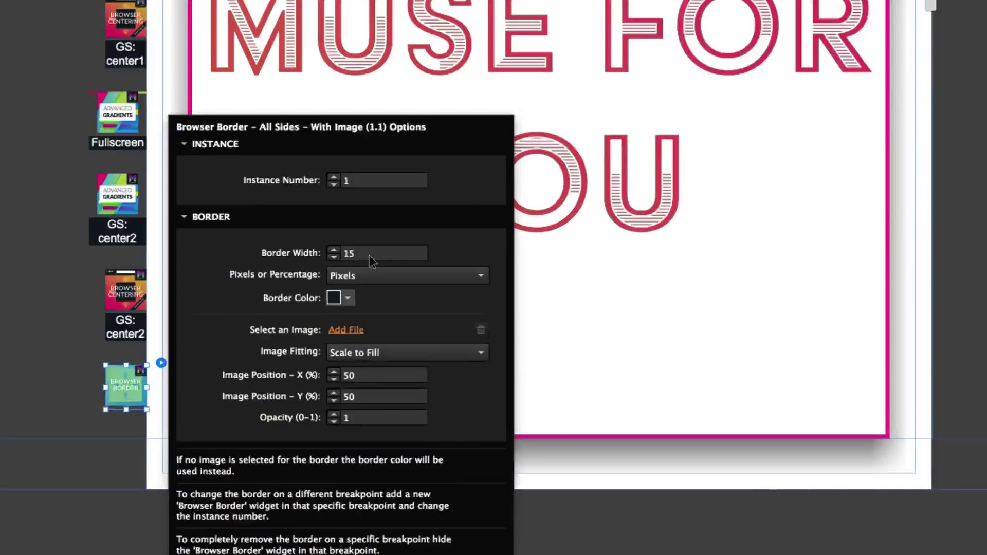
left_click(371, 256)
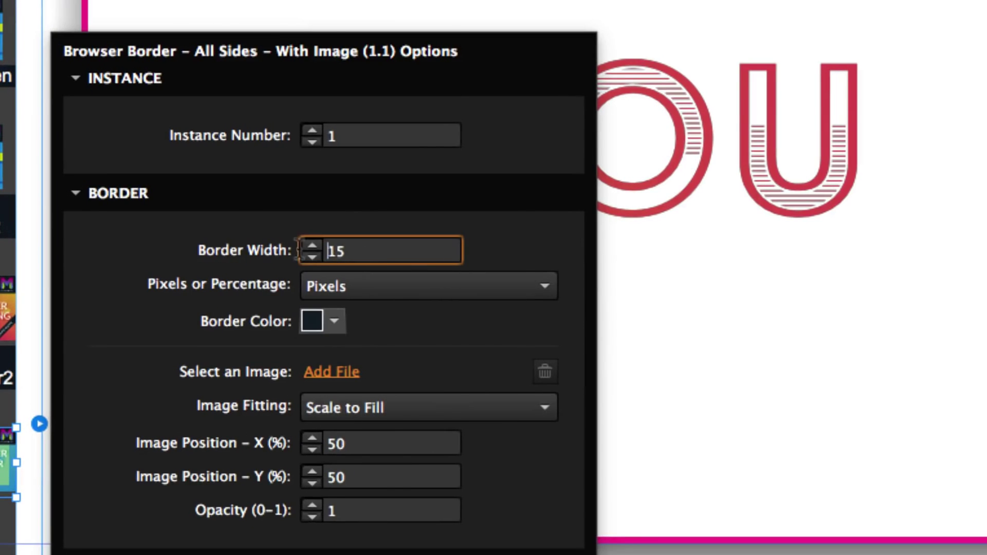
double_click(378, 254)
type("50")
key("Return")
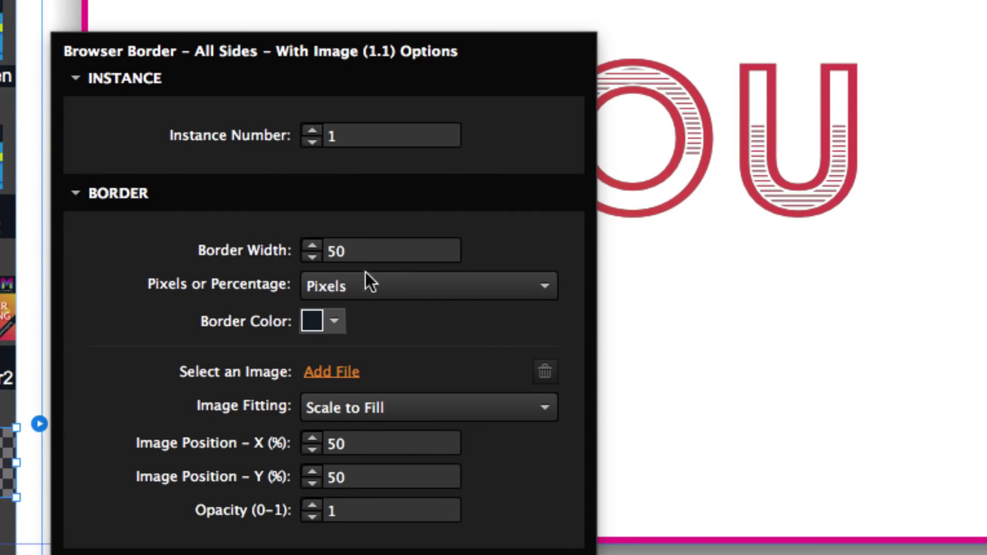
left_click(335, 322)
left_click(373, 398)
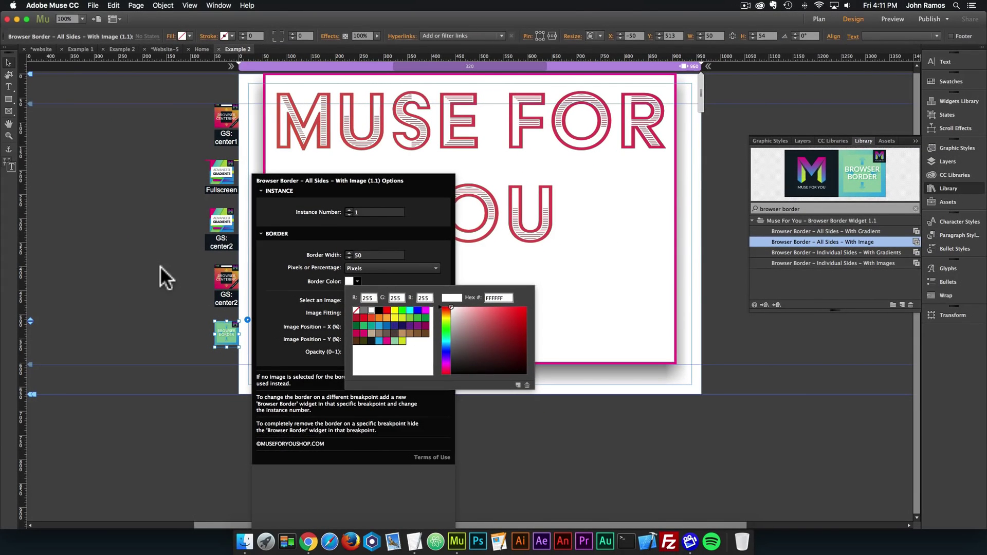
- Close the widget options and preview the page in the browser with the white browser border
left_click(93, 5)
left_click(93, 5)
left_click(94, 6)
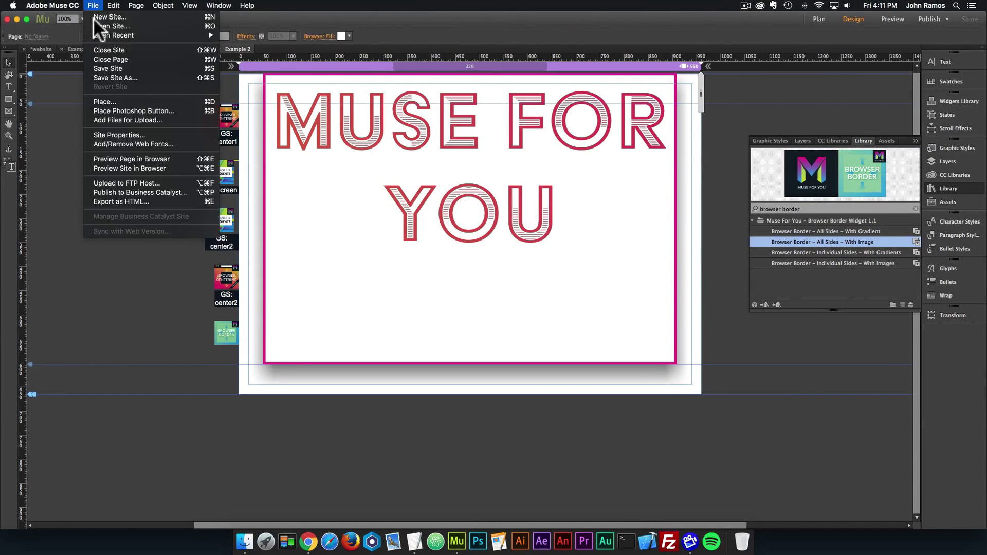
left_click(134, 159)
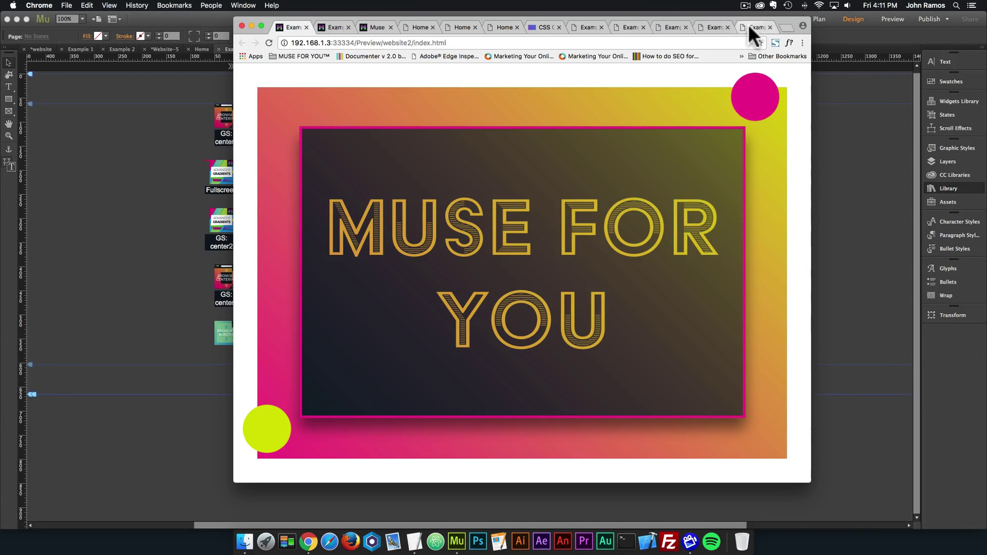
- Set the bordered rectangle's resize option to None, widen it to both page margins, and deselect it
left_click(128, 200)
left_click(297, 300)
left_click(517, 36)
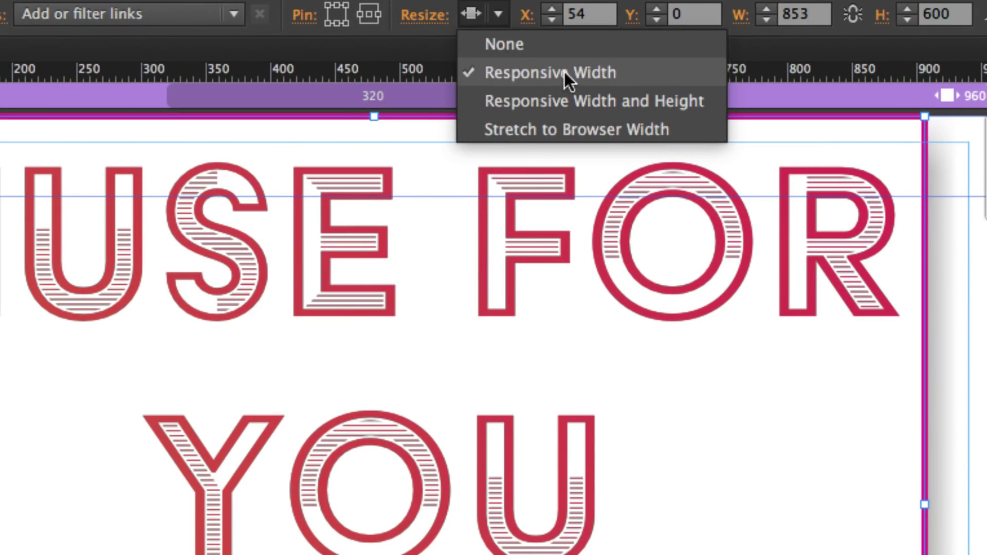
left_click(520, 44)
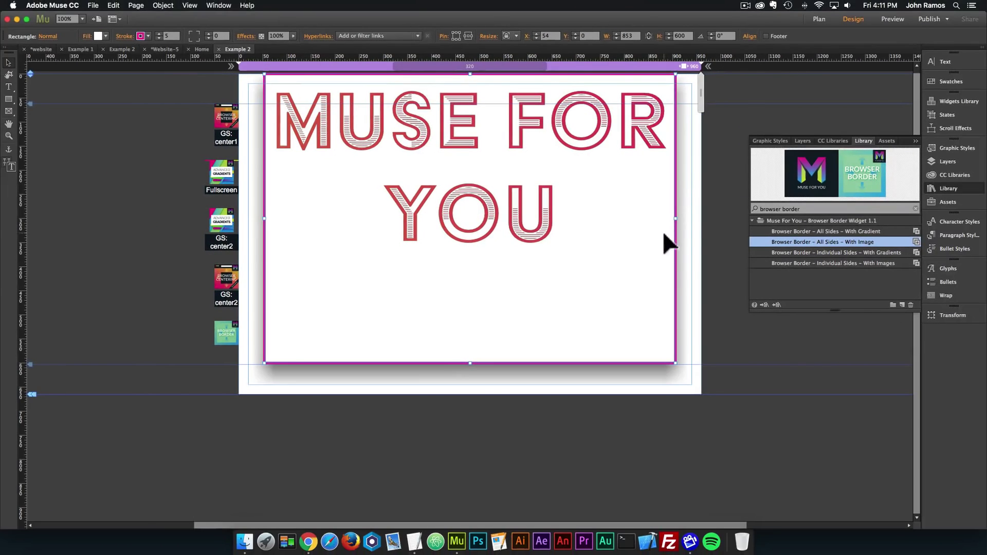
left_click_drag(675, 218, 693, 218)
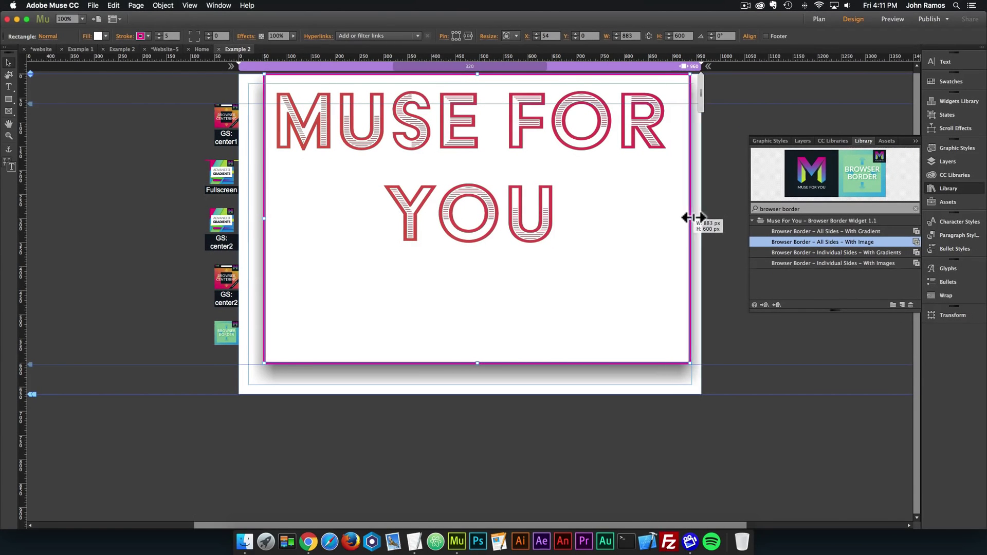
left_click_drag(263, 219, 249, 219)
left_click(170, 124)
- Preview the page in the browser with the fixed-width rectangle and check it in a wider browser window
left_click(93, 5)
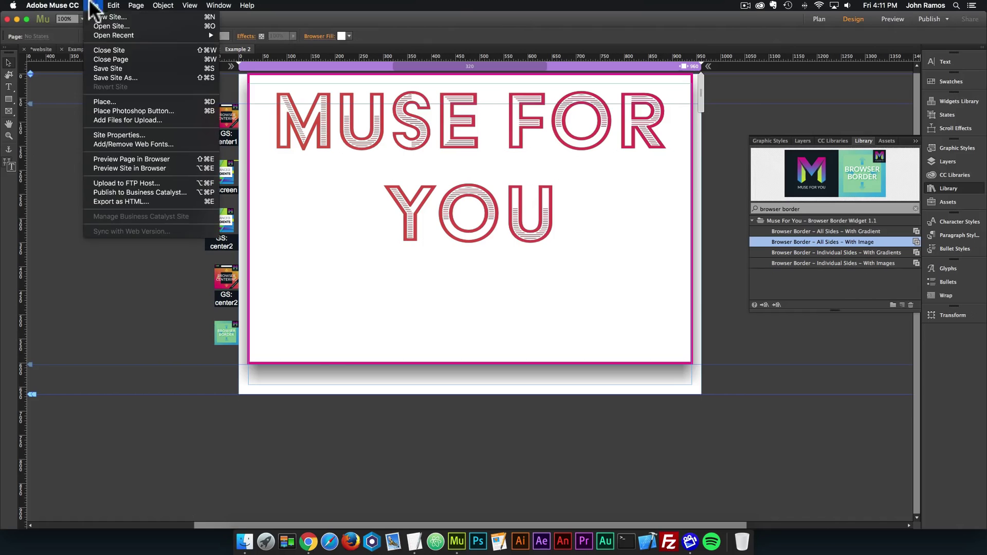
left_click(128, 157)
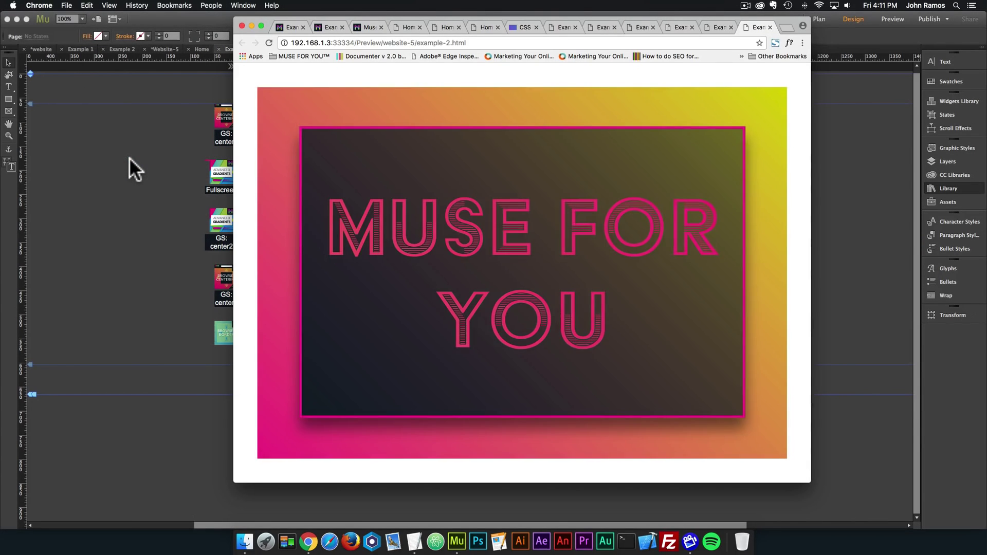
left_click_drag(811, 228, 878, 226)
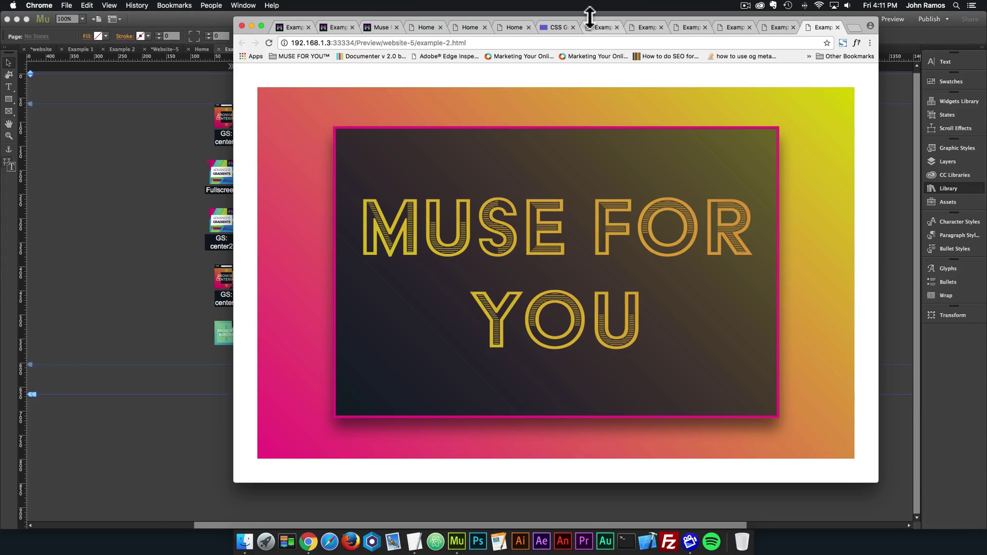
left_click_drag(586, 22, 499, 21)
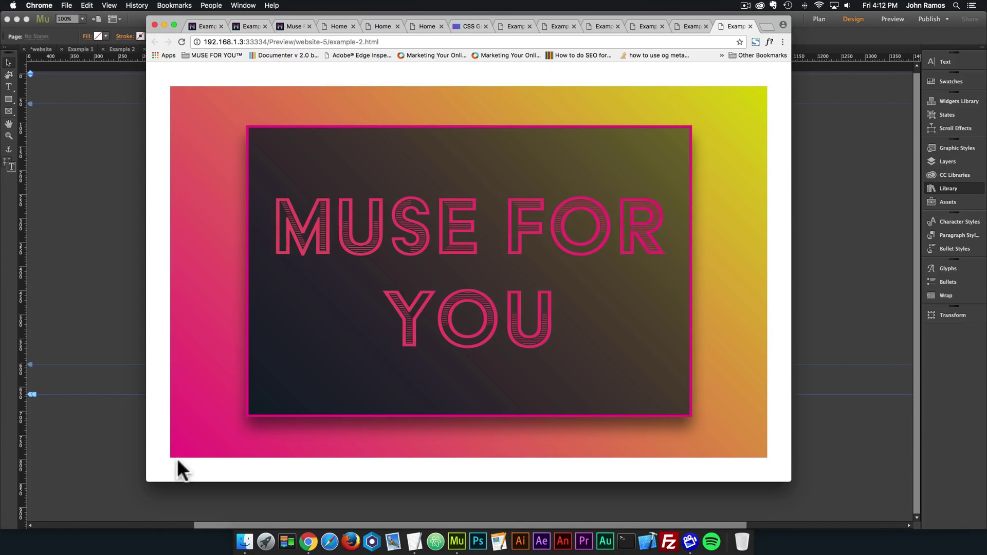
- Draw a 100 x 100 px circle near the page's top-right corner with the Ellipse Tool and fill it with the pink swatch
left_click(70, 315)
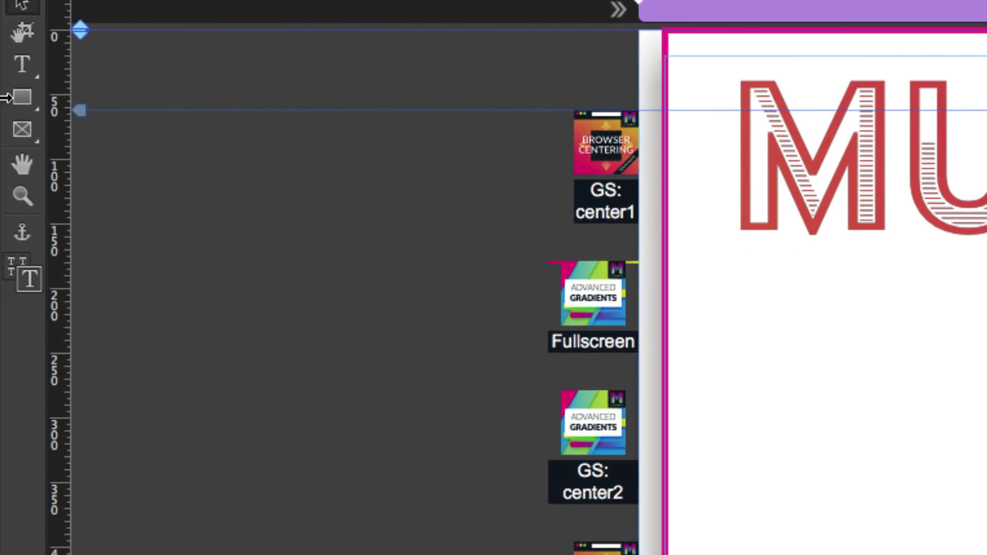
left_click(8, 99)
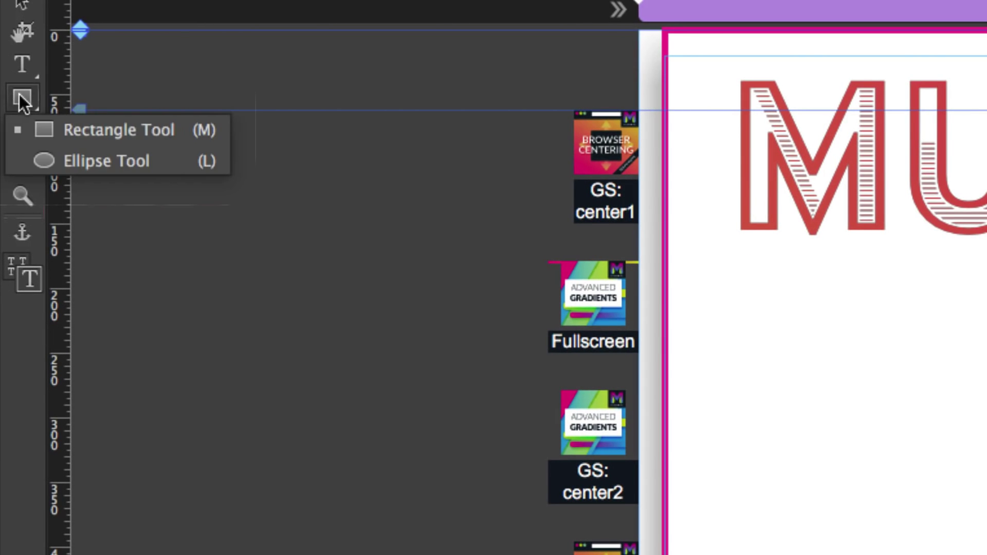
left_click(77, 162)
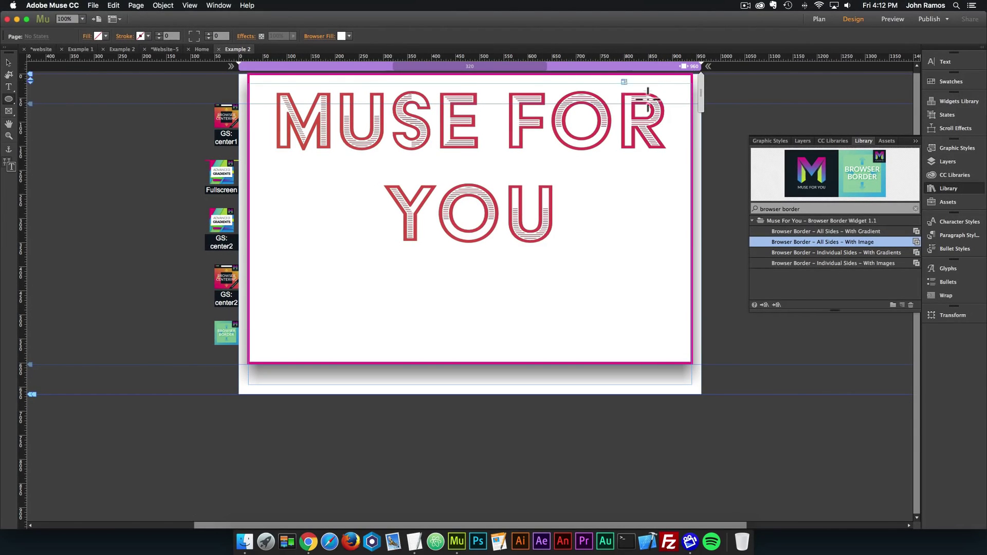
left_click_drag(624, 81, 671, 128)
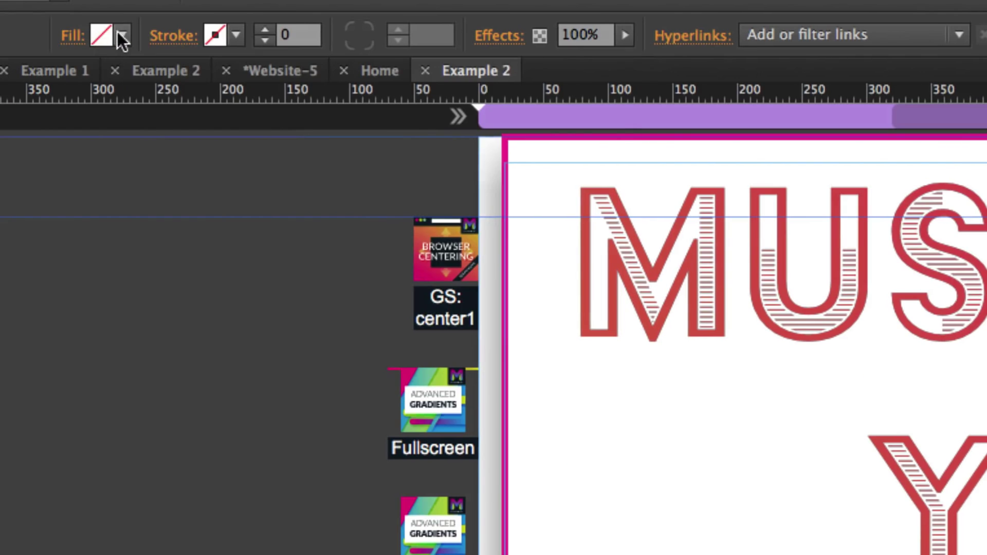
left_click(106, 36)
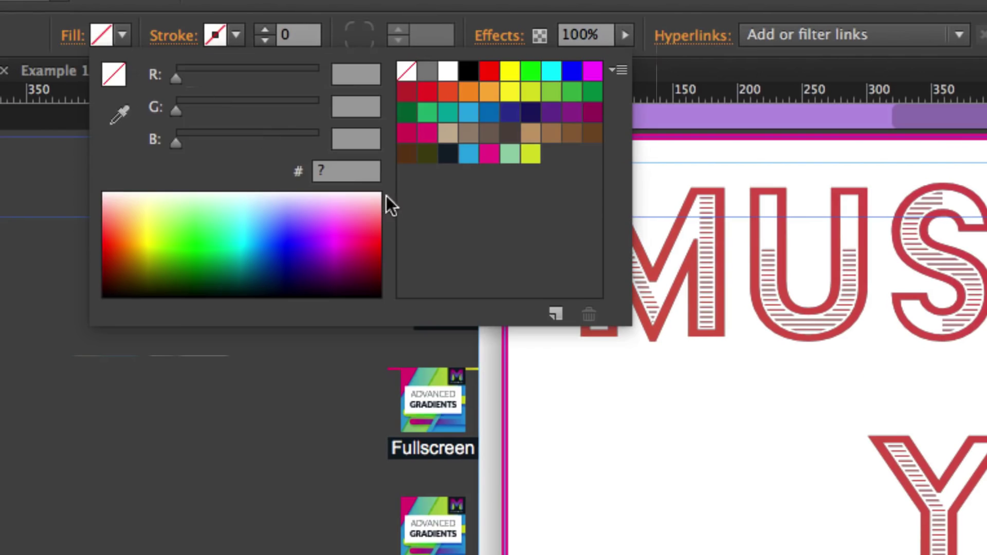
left_click(485, 153)
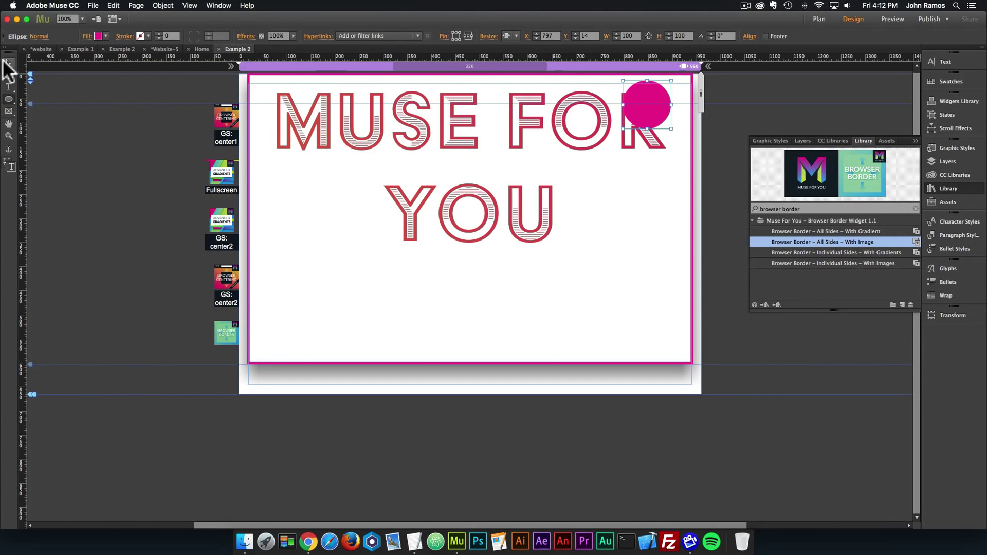
- Move the pink circle to the top-right margin corner at X 840, Y 20, and paste a copy into the bottom-left margin corner
left_click_drag(660, 123, 683, 126)
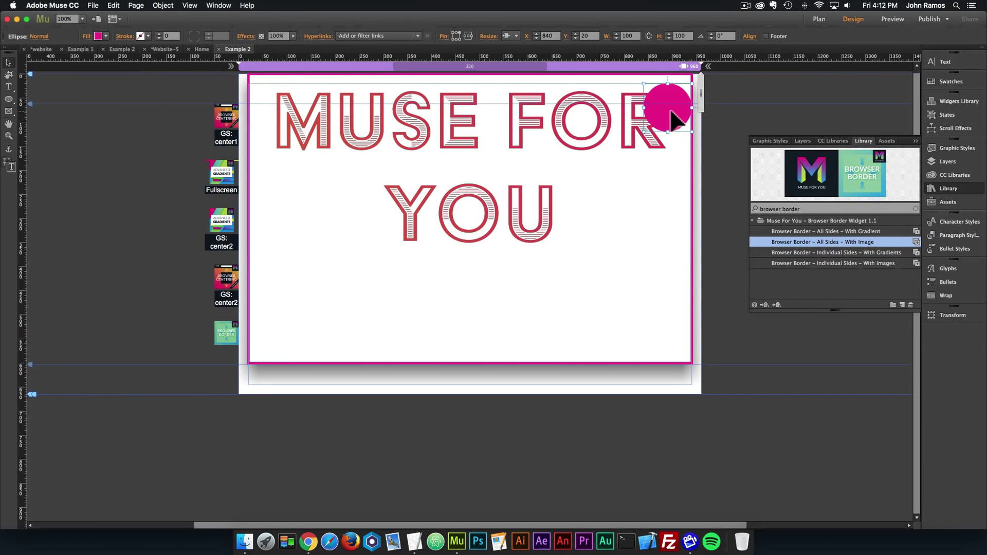
key("super+v")
left_click_drag(490, 284, 273, 360)
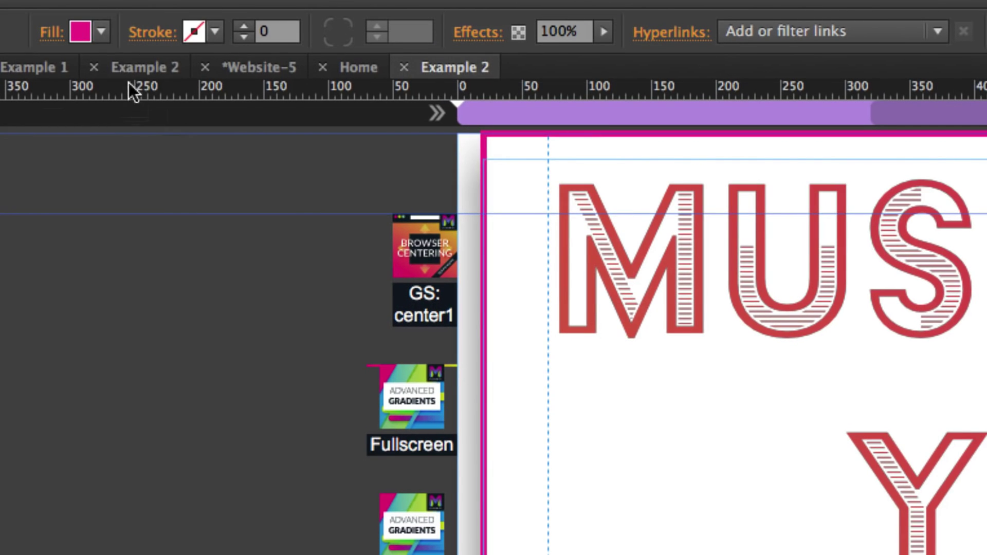
- Fill the copied circle in the page's bottom-left corner with the lime green swatch and deselect it
left_click(106, 39)
left_click(508, 147)
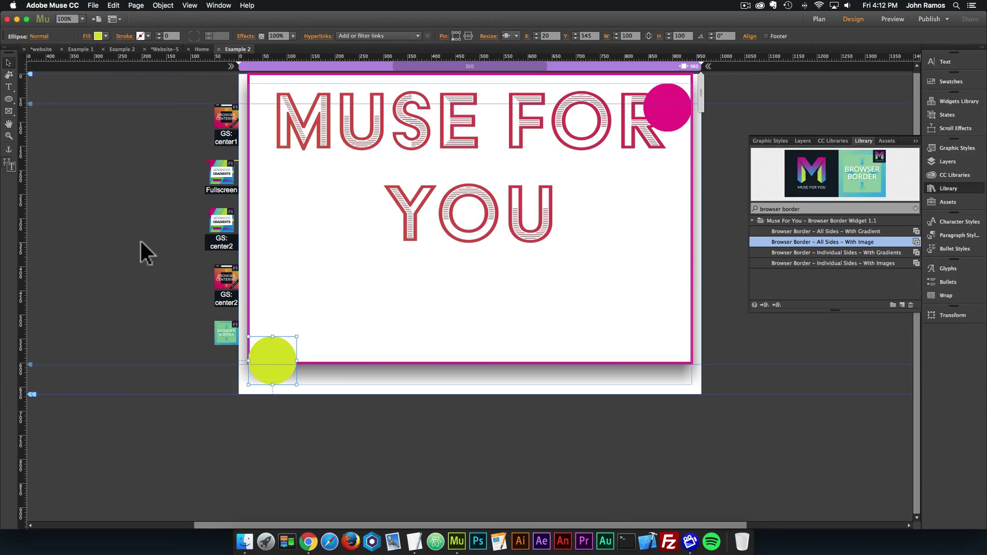
left_click(140, 239)
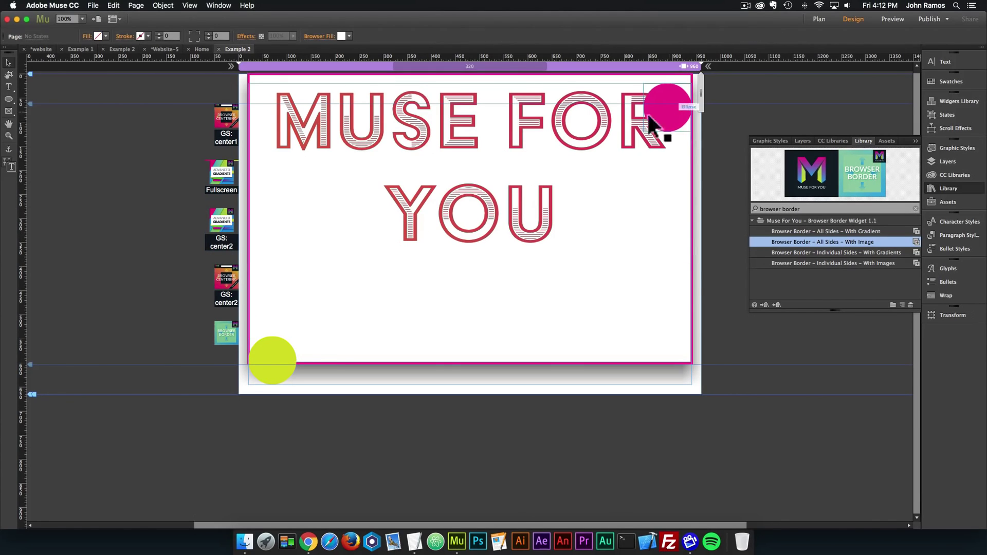
- Bring the Animated Gradient Text widget to the front of the page's stacking order and deselect it
left_click(485, 137)
right_click(486, 120)
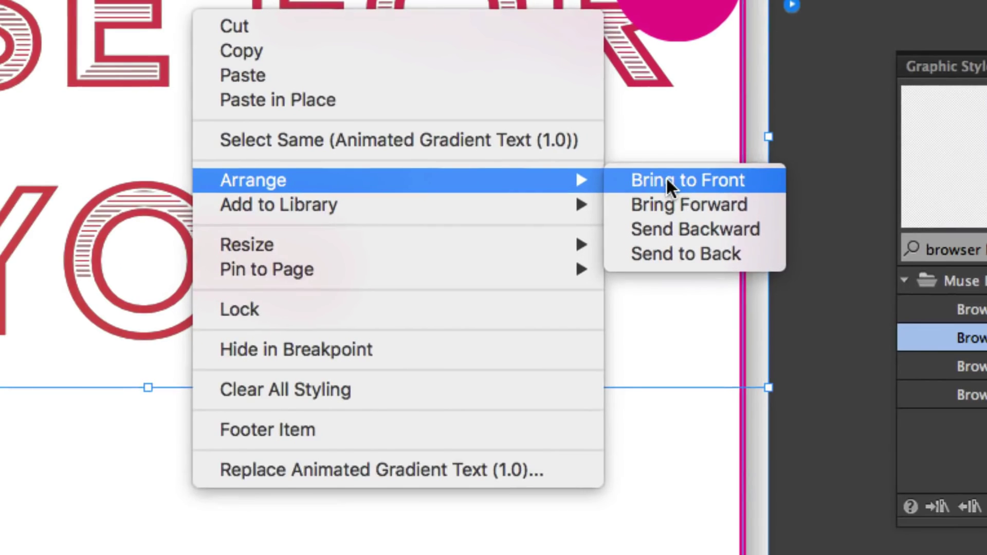
left_click(663, 183)
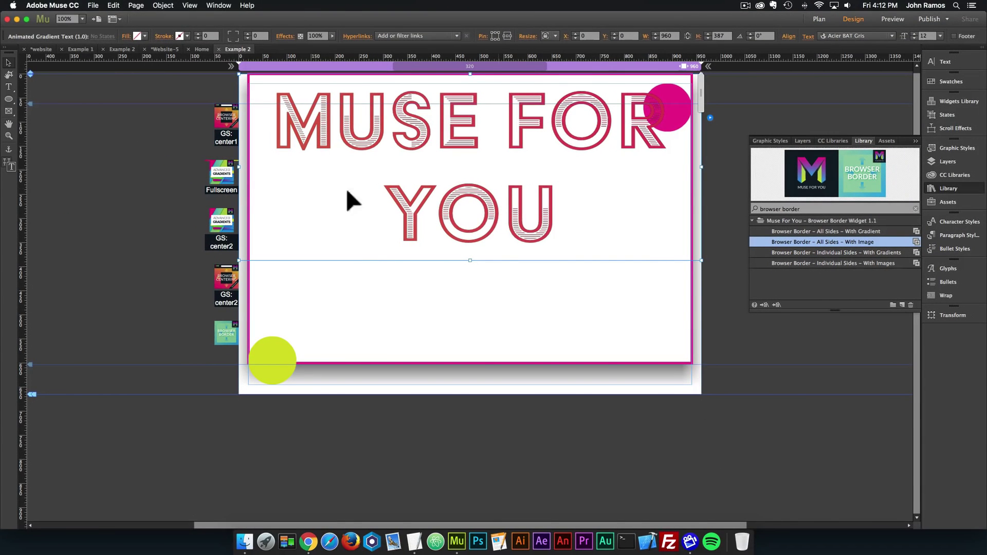
left_click(135, 189)
- Preview the page in the browser and test whether the animated gradient text can be selected
left_click(93, 6)
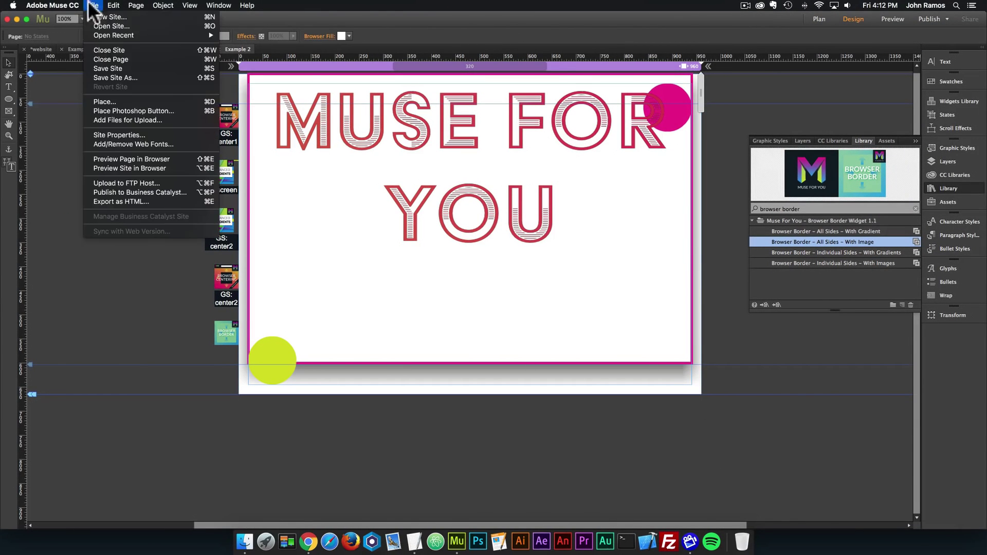
left_click(122, 159)
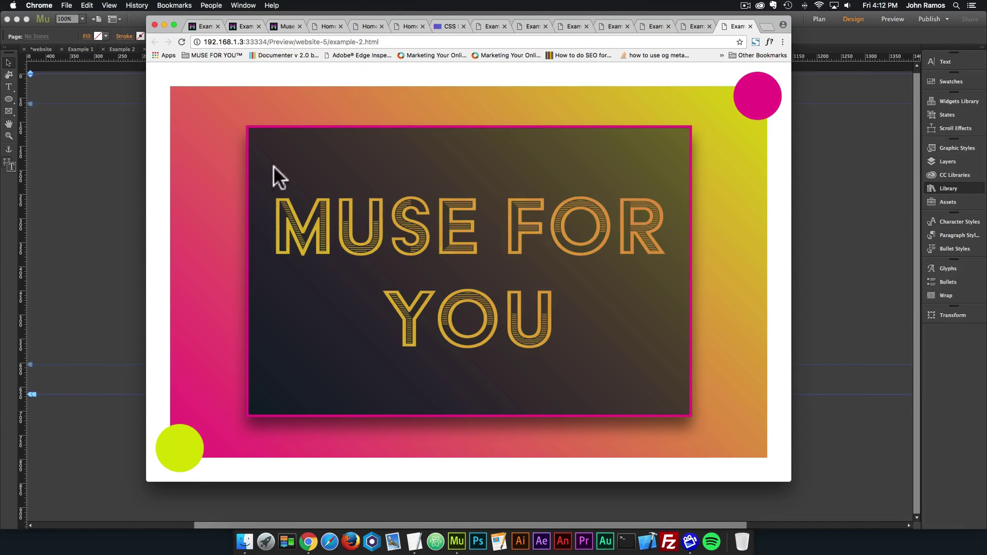
left_click_drag(275, 216, 587, 331)
left_click(587, 330)
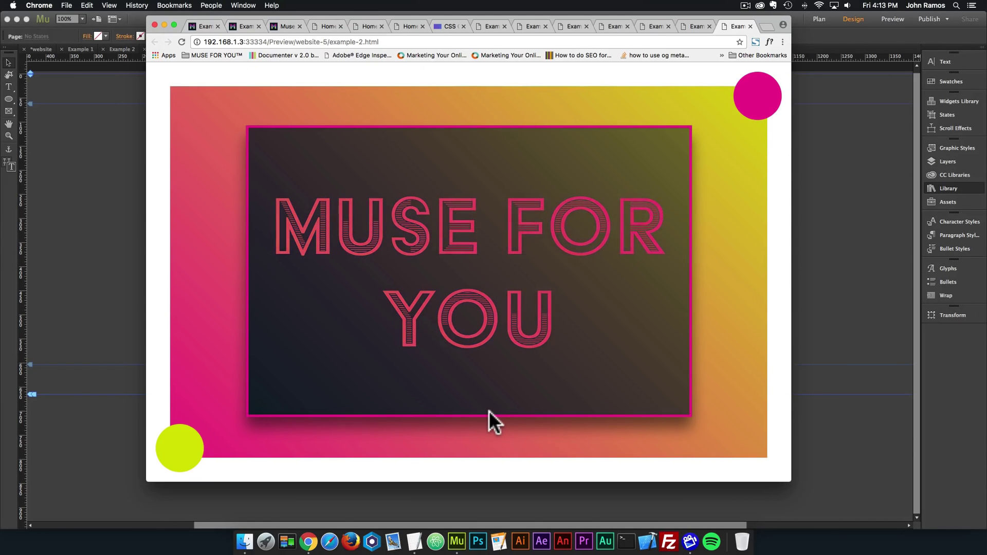
- Open museforyoushop.com in a new browser tab and go to its widget shop
left_click(769, 24)
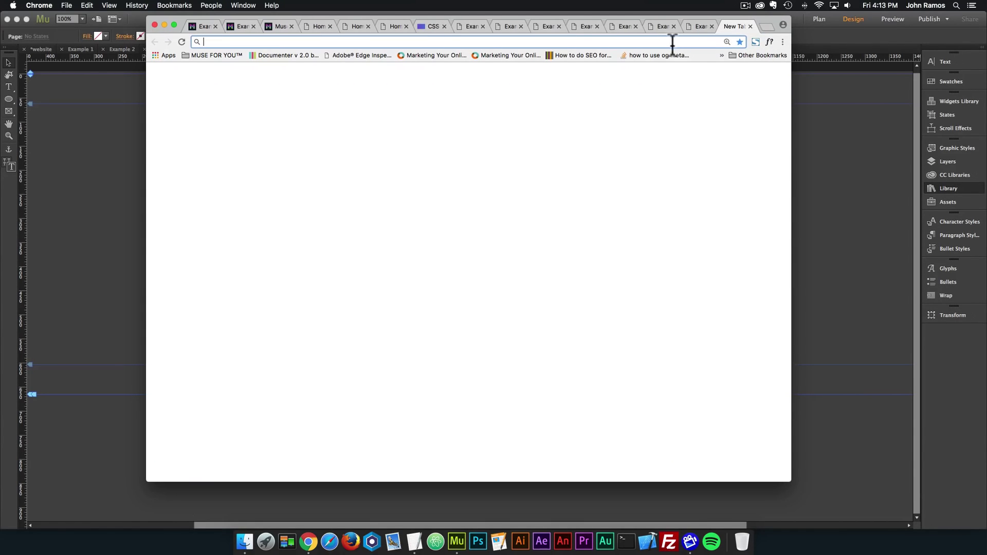
type("museforyoushop.com")
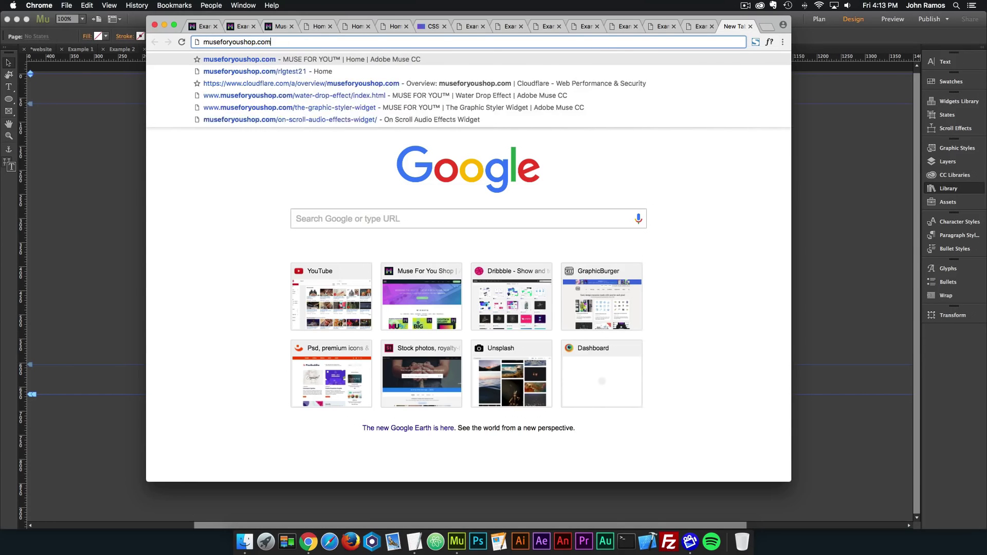
key("Return")
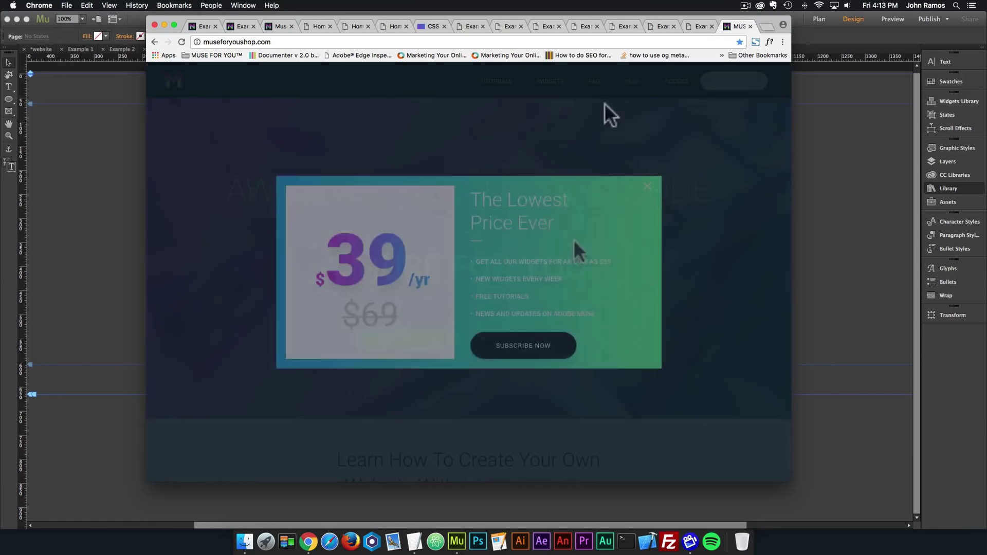
left_click(525, 352)
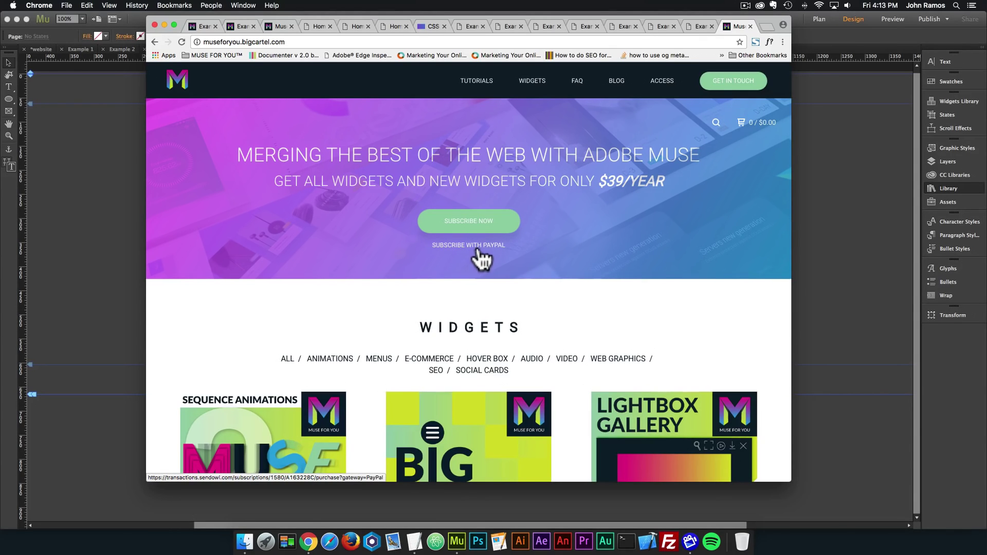
- Find the Gradient Text Widget in the shop, open its product page and look through its preview page
scroll(481, 260, "down", 10)
left_click(462, 342)
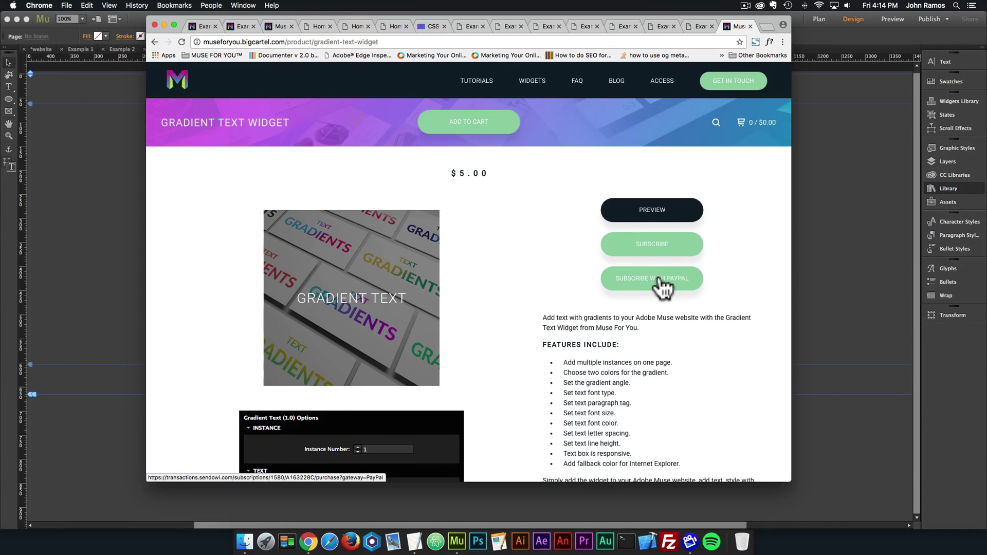
left_click(648, 214)
scroll(523, 273, "down", 10)
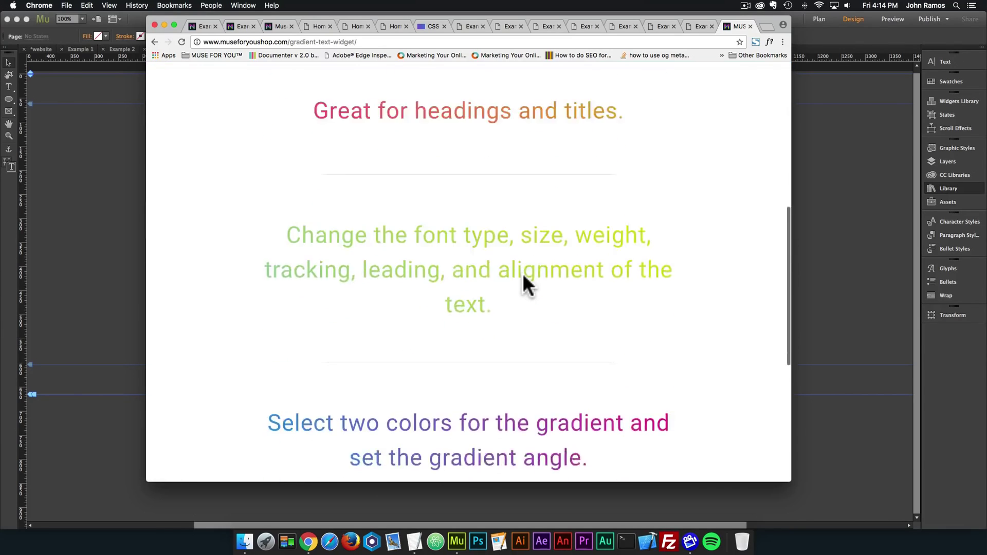
scroll(523, 273, "up", 10)
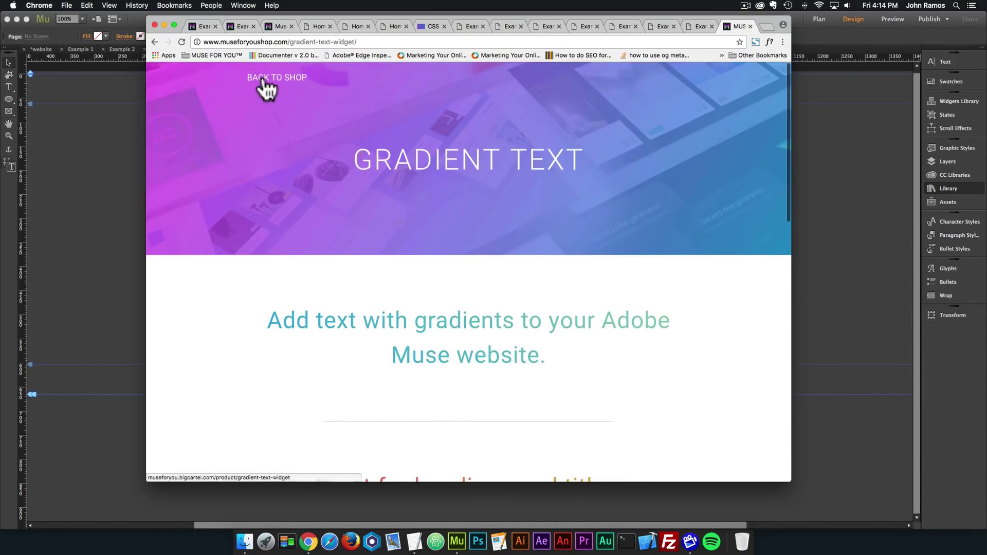
- Return to the Gradient Text Widget's product page and review its feature list, options panel and comments
left_click(264, 86)
scroll(426, 188, "down", 5)
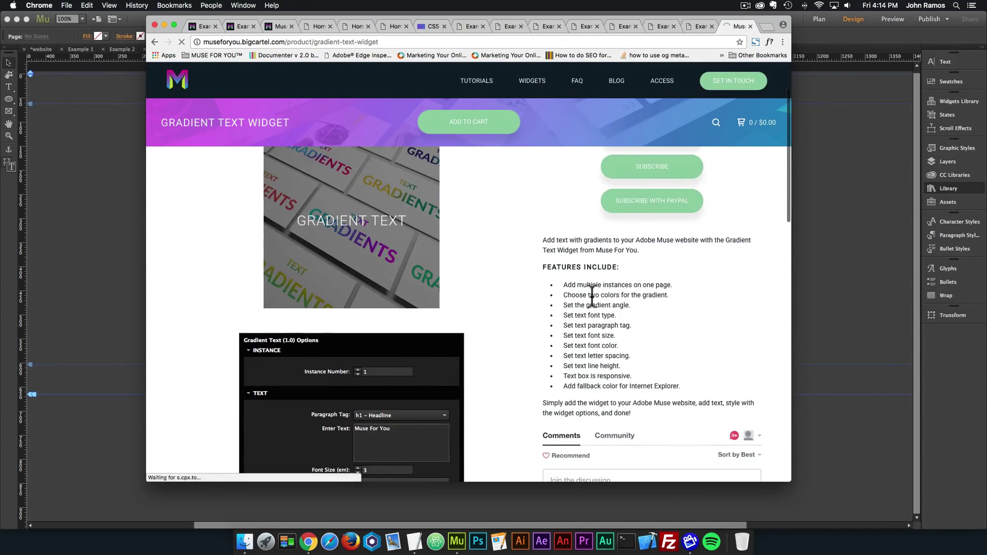
scroll(354, 325, "down", 4)
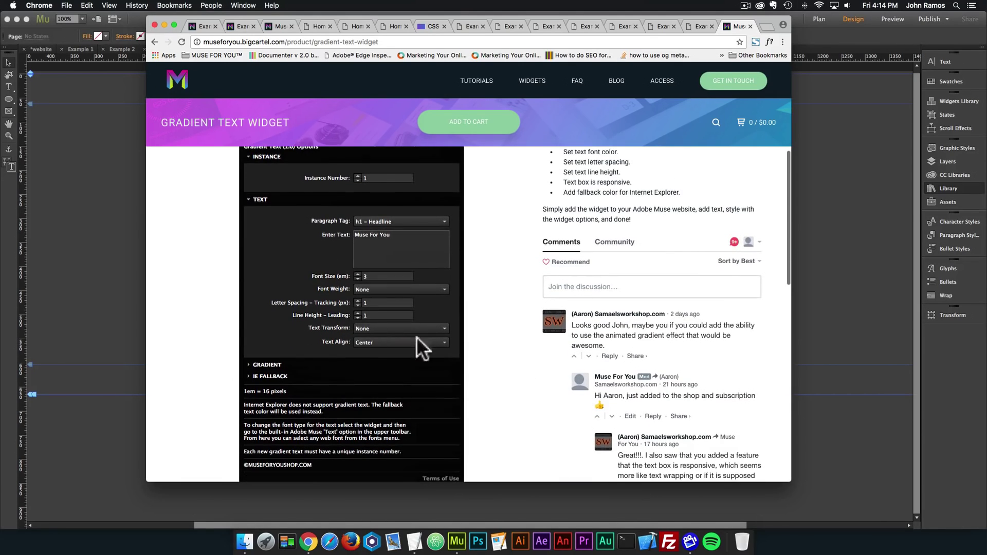
scroll(694, 356, "down", 1)
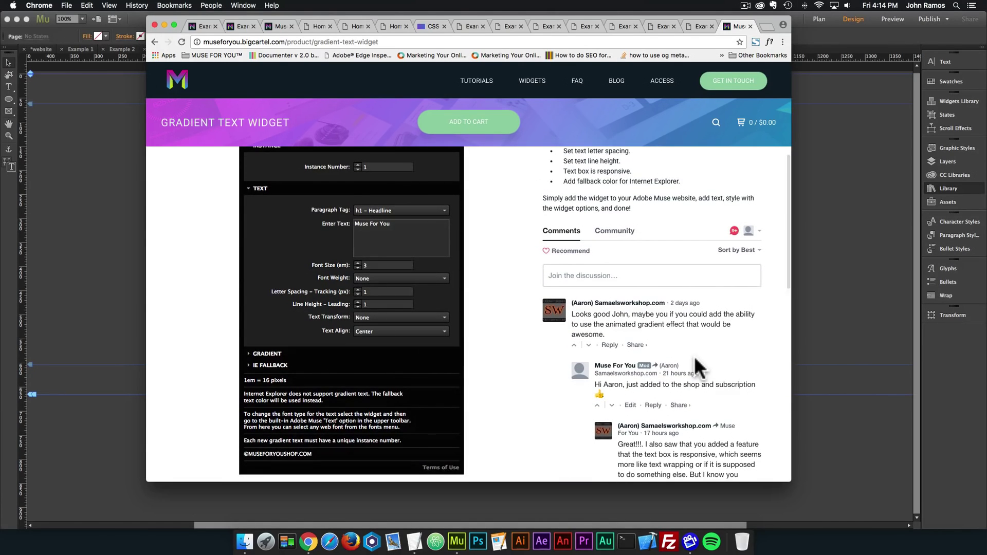
scroll(695, 356, "up", 2)
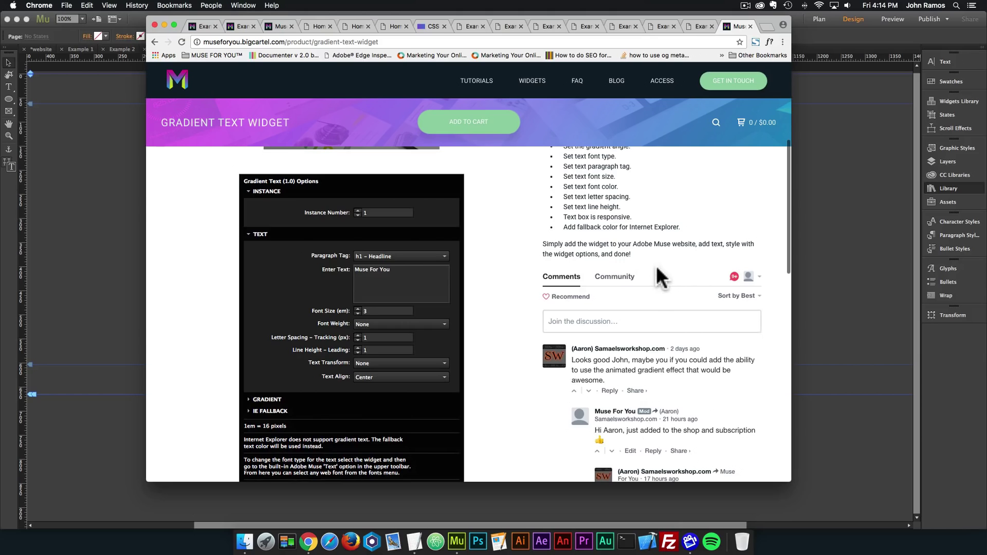
scroll(644, 273, "up", 8)
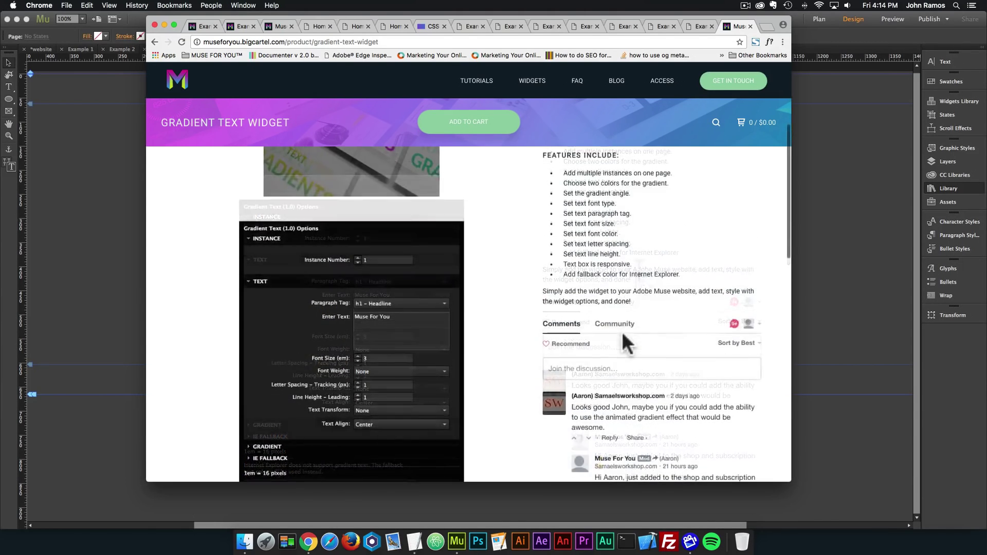
scroll(624, 334, "up", 1)
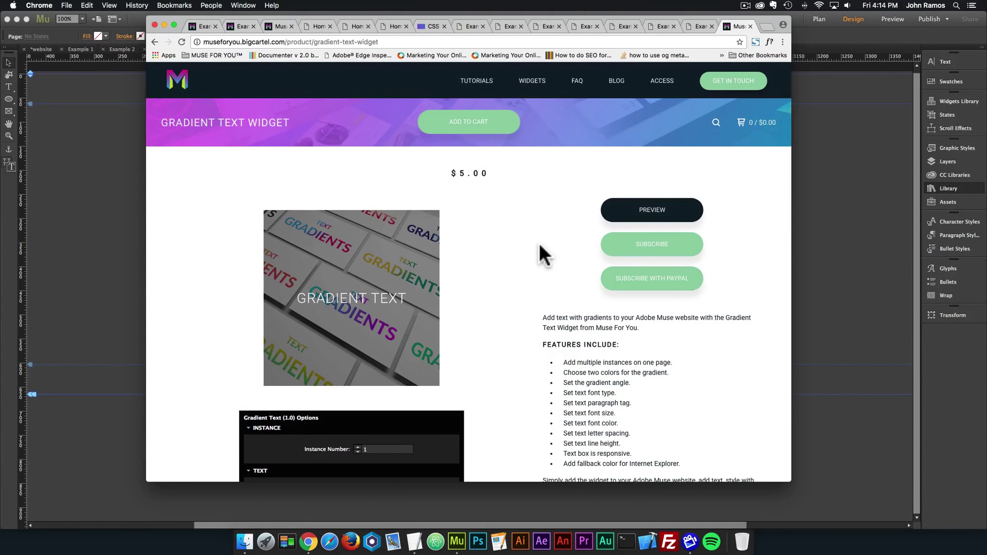